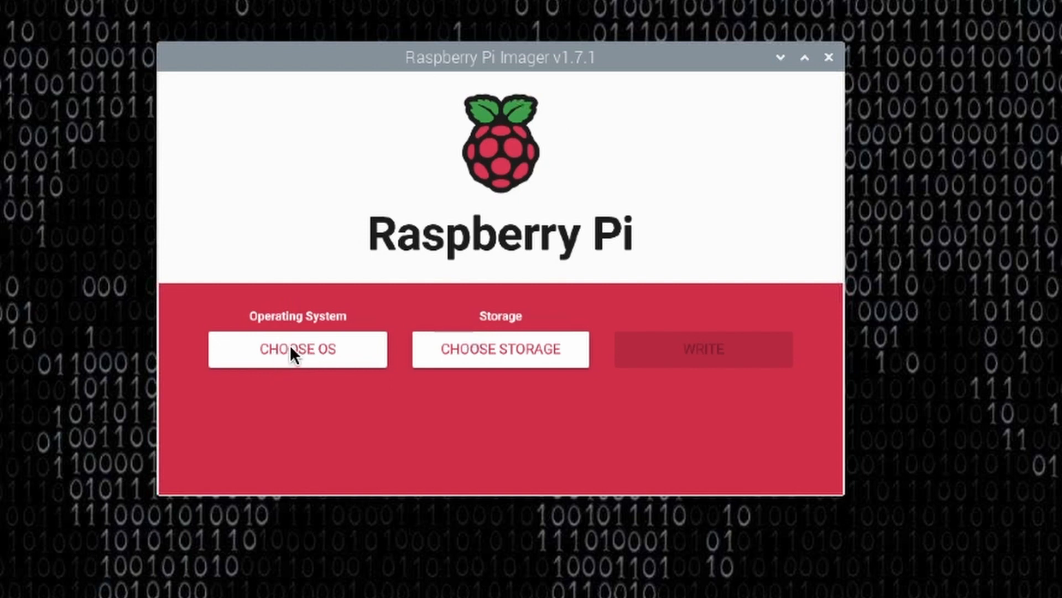
Choose Raspberry Pi OS (32-bit) as the operating system and the 31.9 GB SD_Card_Reader as the storage.
click(291, 348)
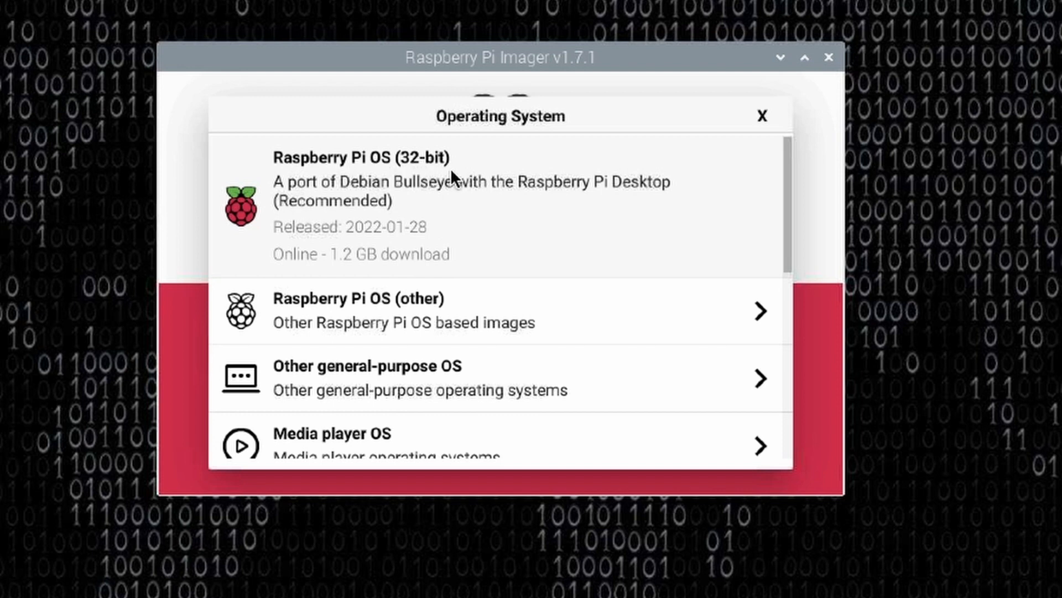
click(430, 208)
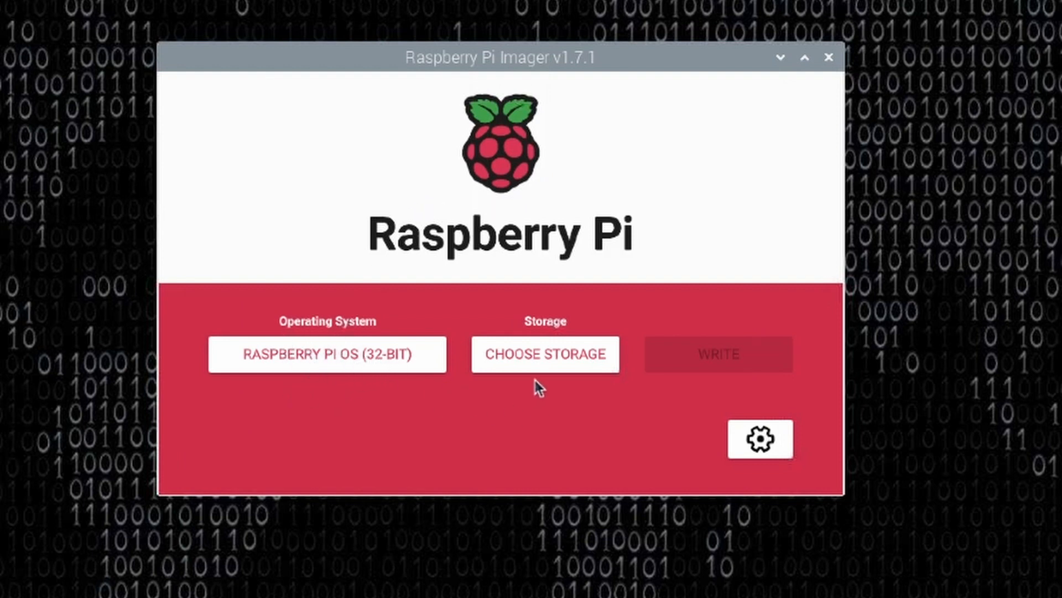
click(535, 355)
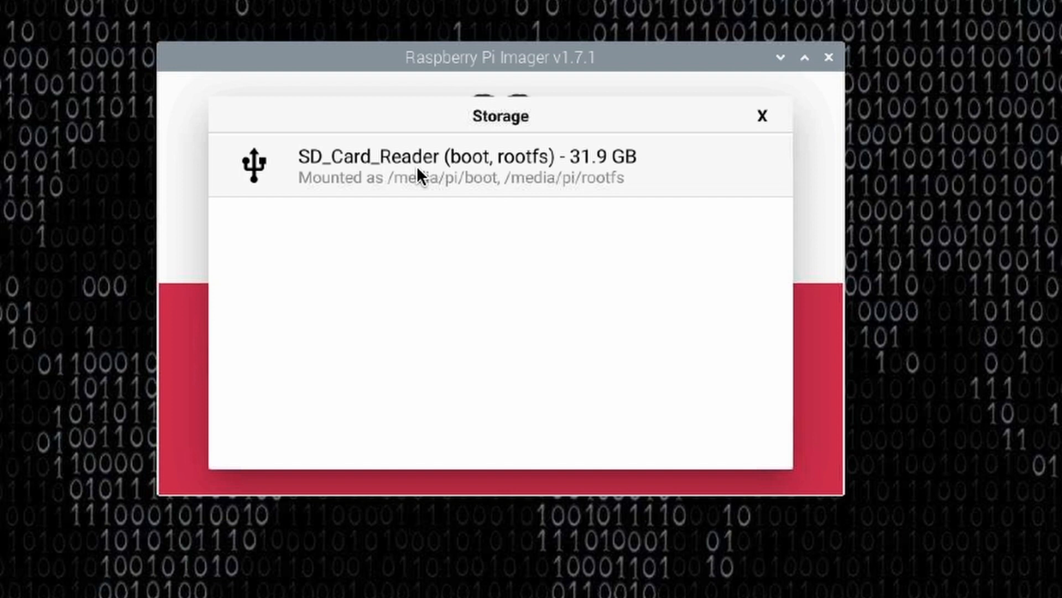
click(451, 172)
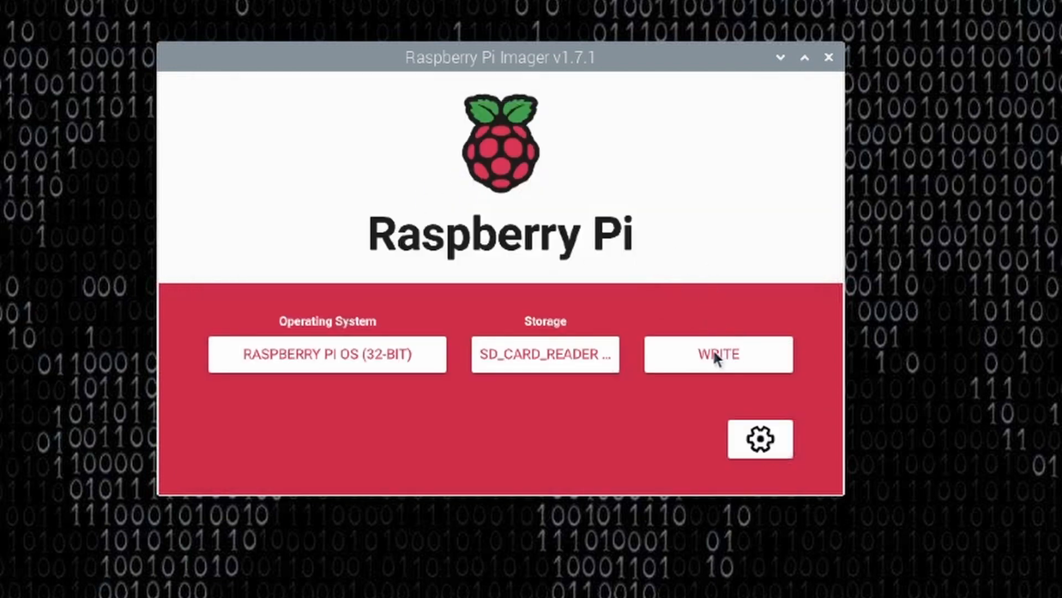
Review the advanced options for customization scope, SSH, user account, wifi, locale and persistent settings, and save them.
click(758, 443)
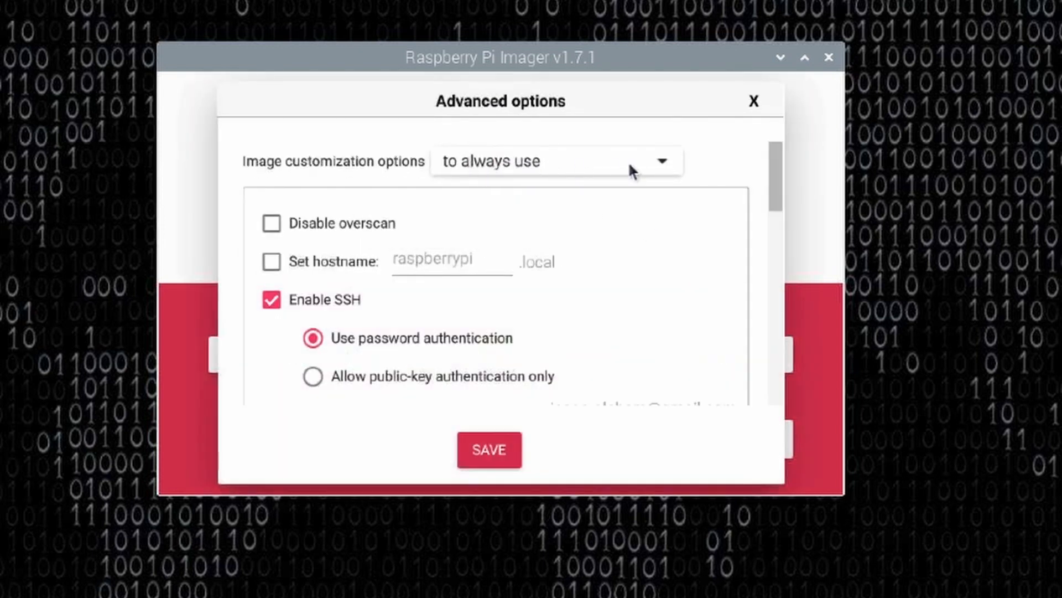
click(658, 162)
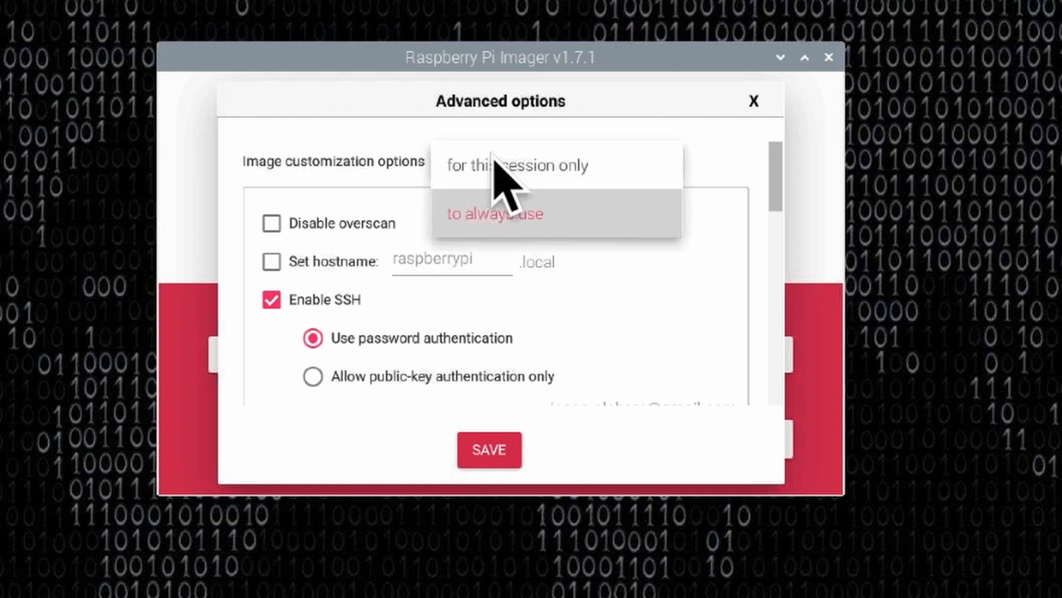
click(713, 145)
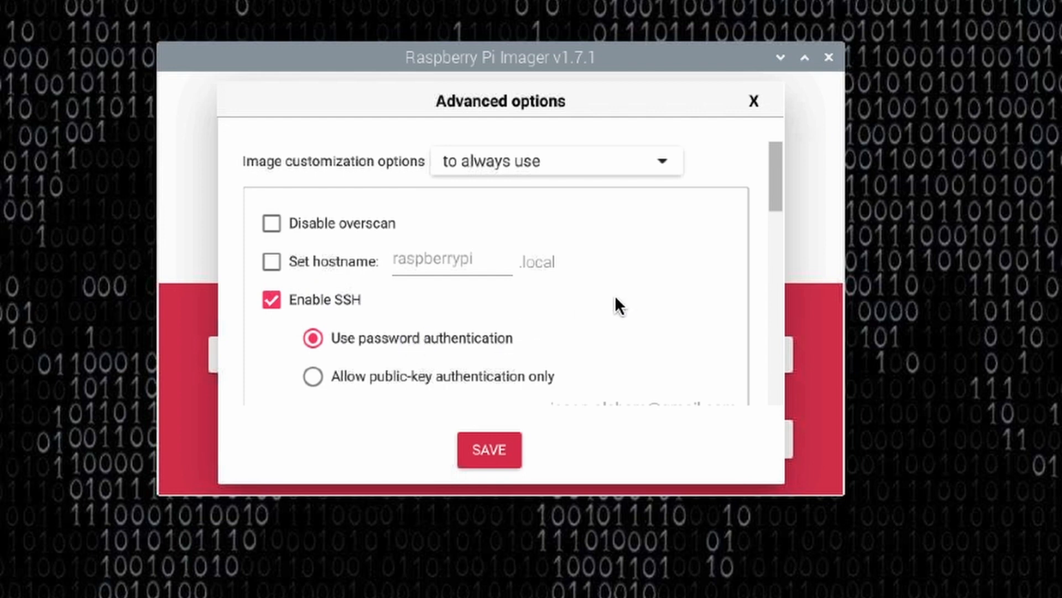
drag(772, 181, 776, 244)
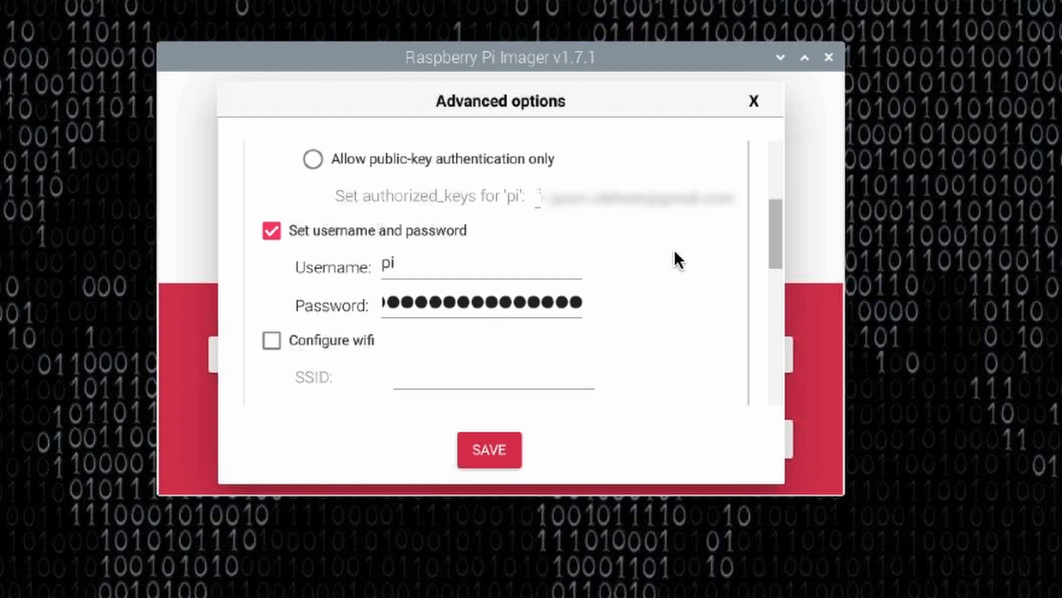
drag(771, 224, 768, 265)
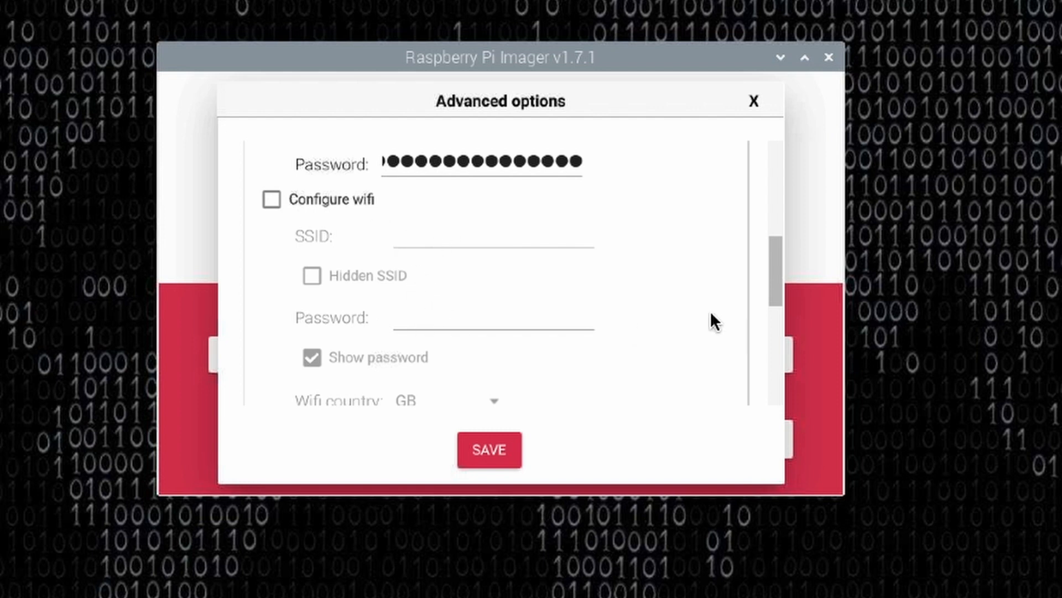
drag(771, 264, 771, 302)
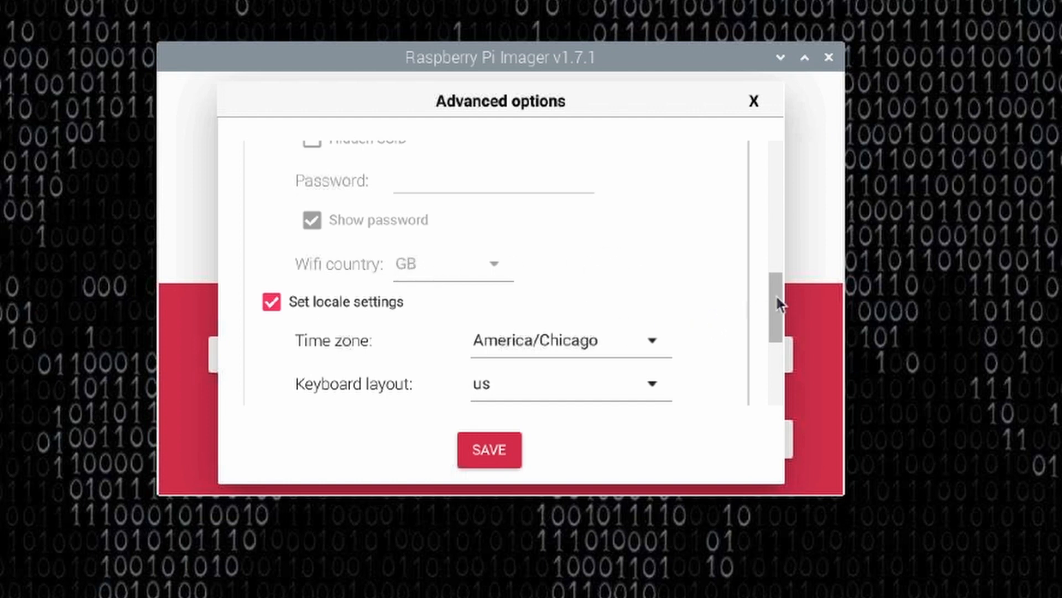
drag(777, 297, 769, 323)
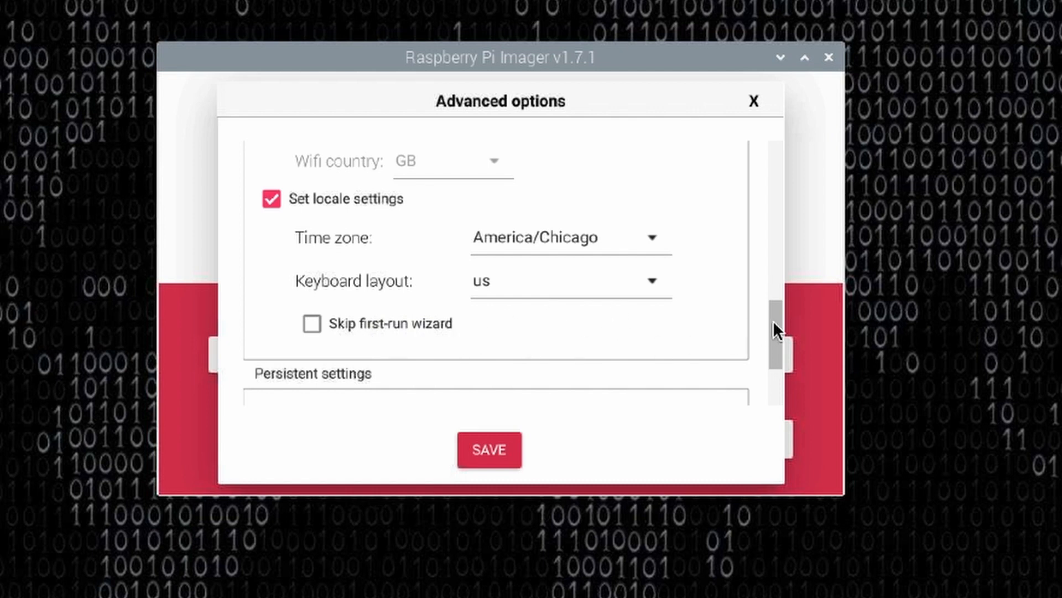
scroll(773, 320, down, 5)
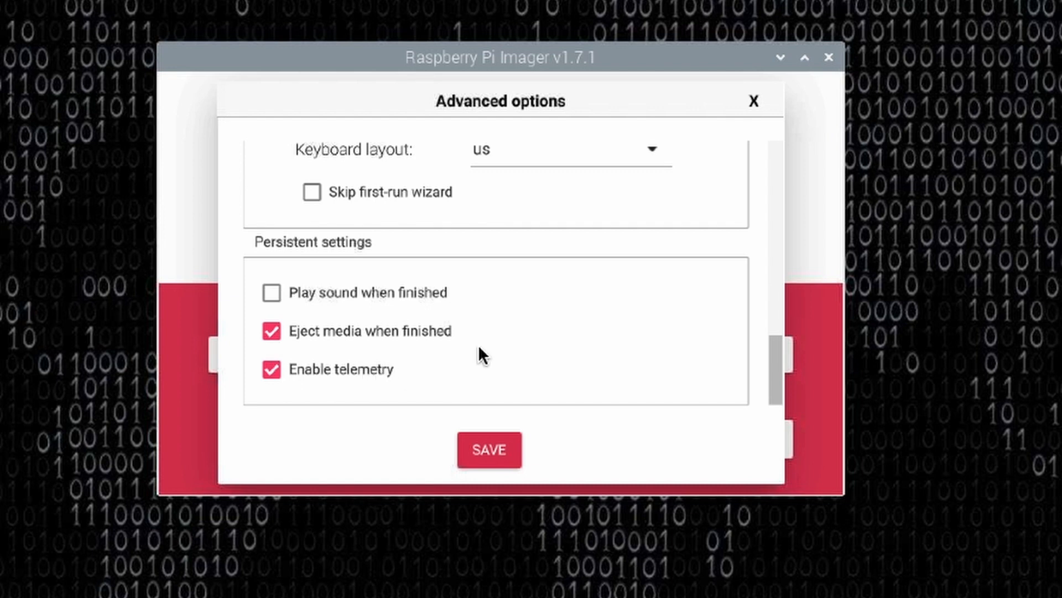
click(490, 448)
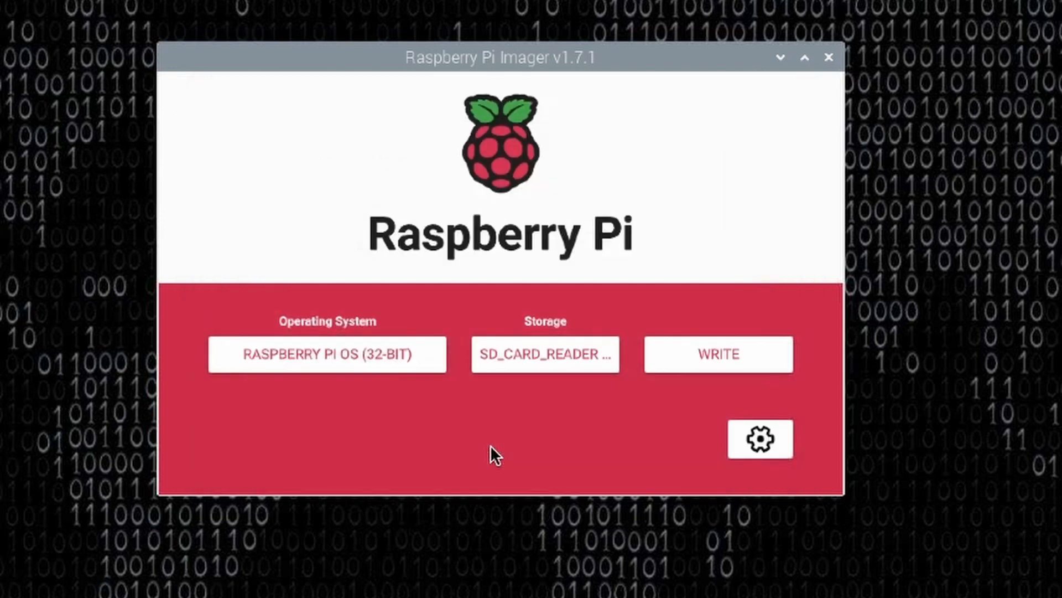
Write the image to the SD card, agreeing to erase its data and authenticating with the account password, and dismiss the completion message.
click(722, 355)
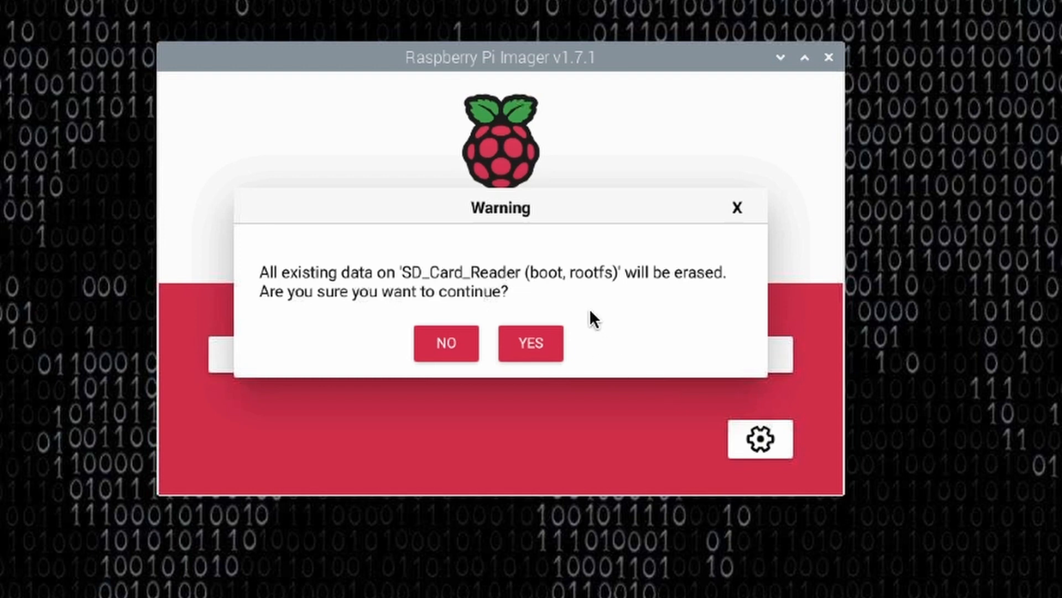
click(537, 344)
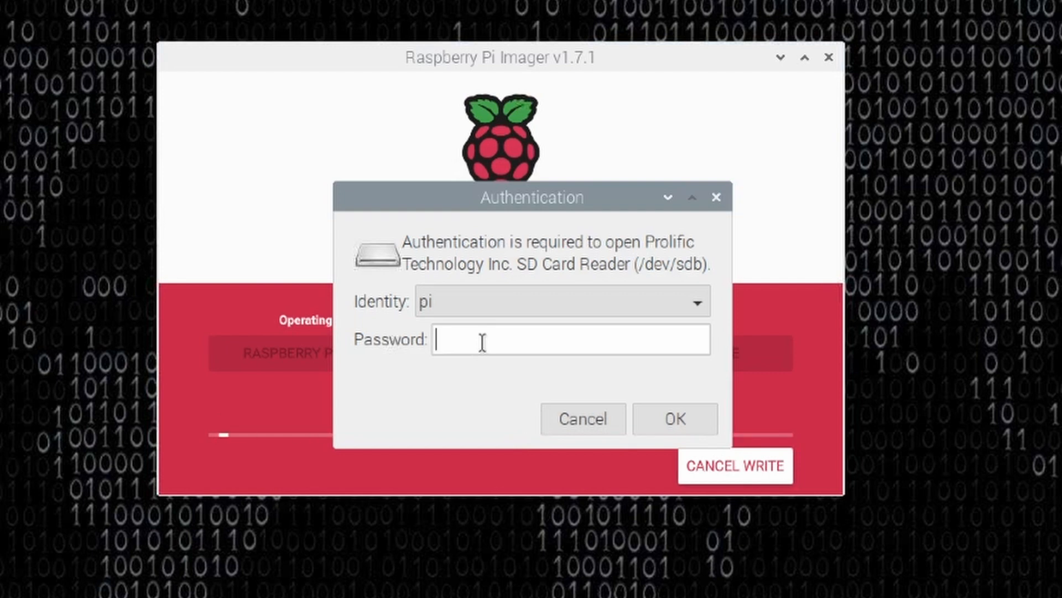
text(raspber)
click(653, 415)
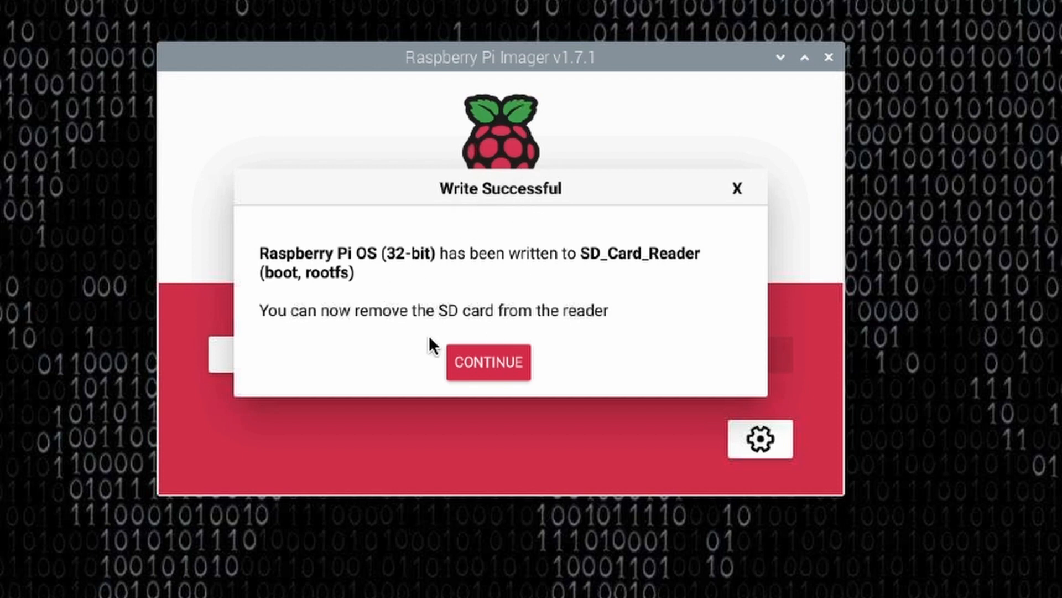
click(489, 361)
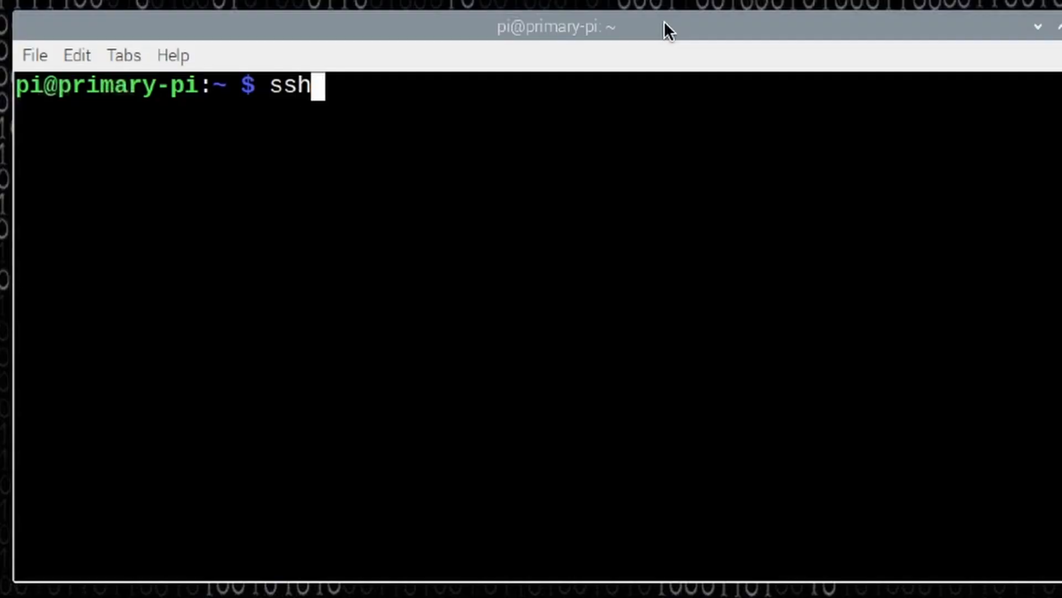
text(pi)
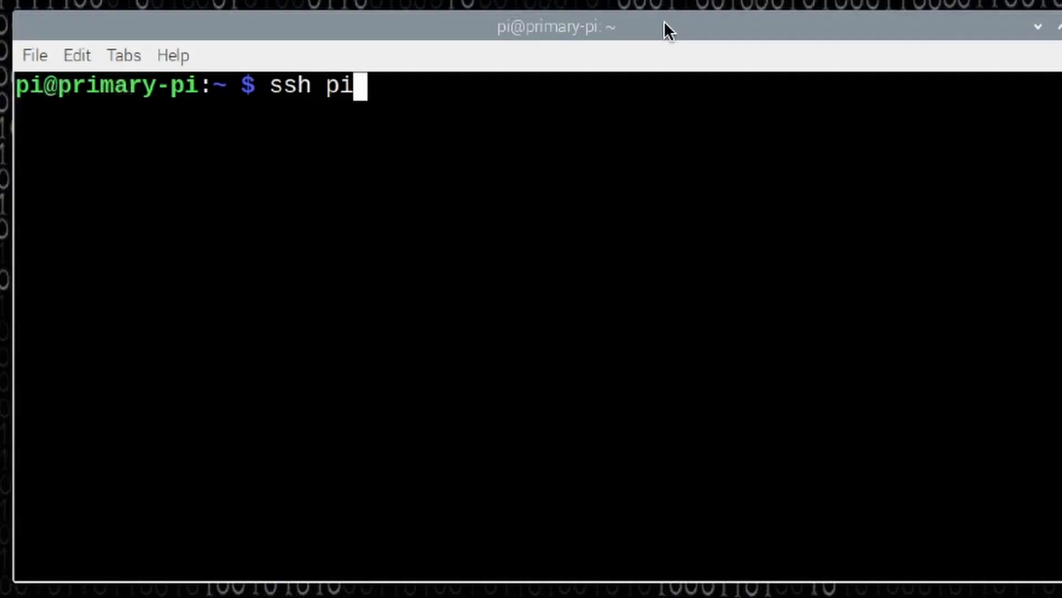
text(@rasbper)
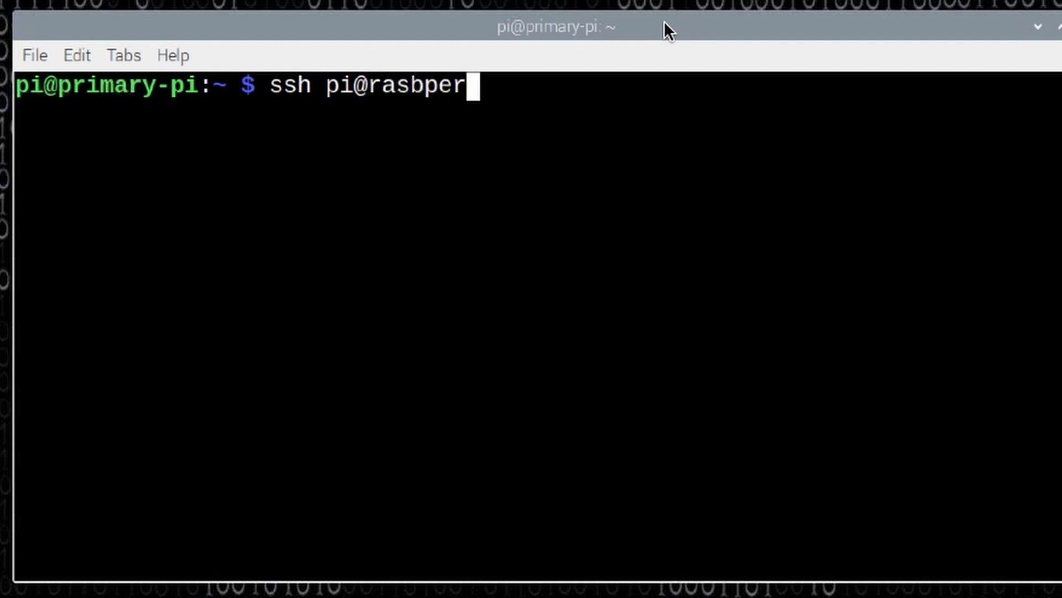
key(BackSpace)
key(BackSpace)
key(BackSpace)
key(BackSpace)
text(pberry.local)
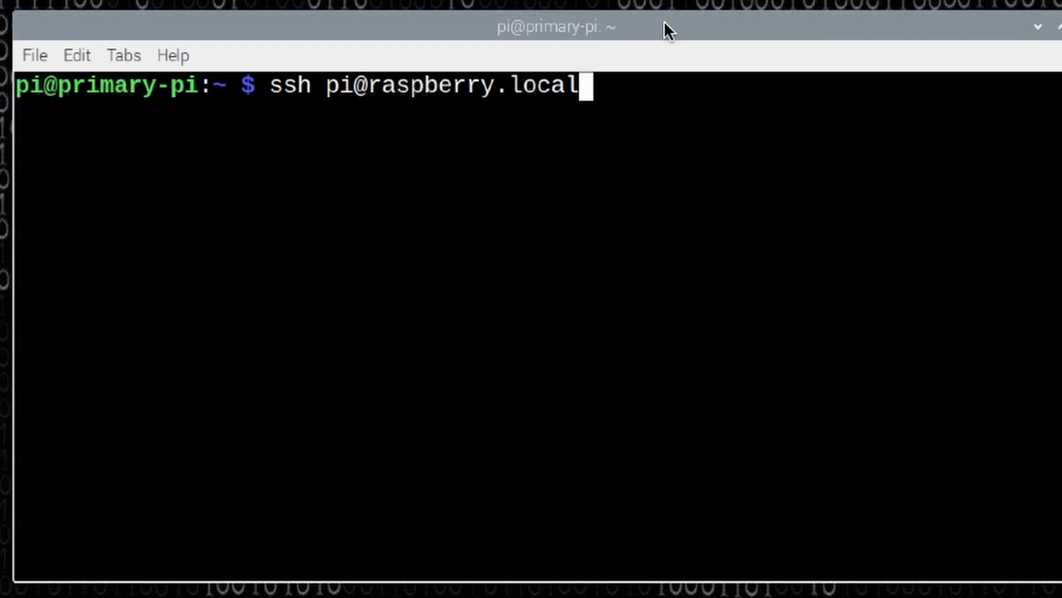
key(Return)
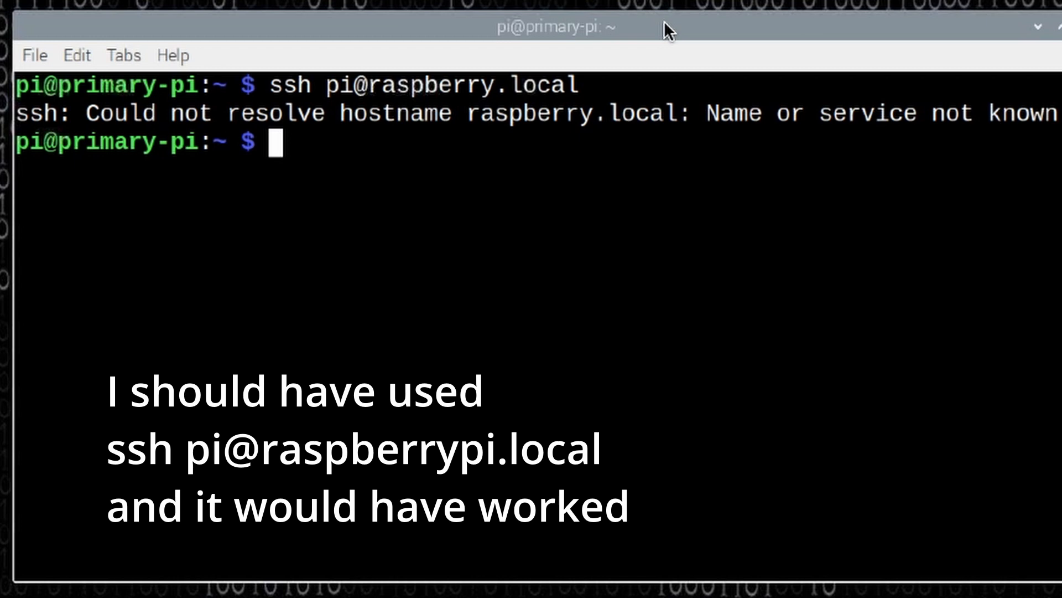
text(ssh )
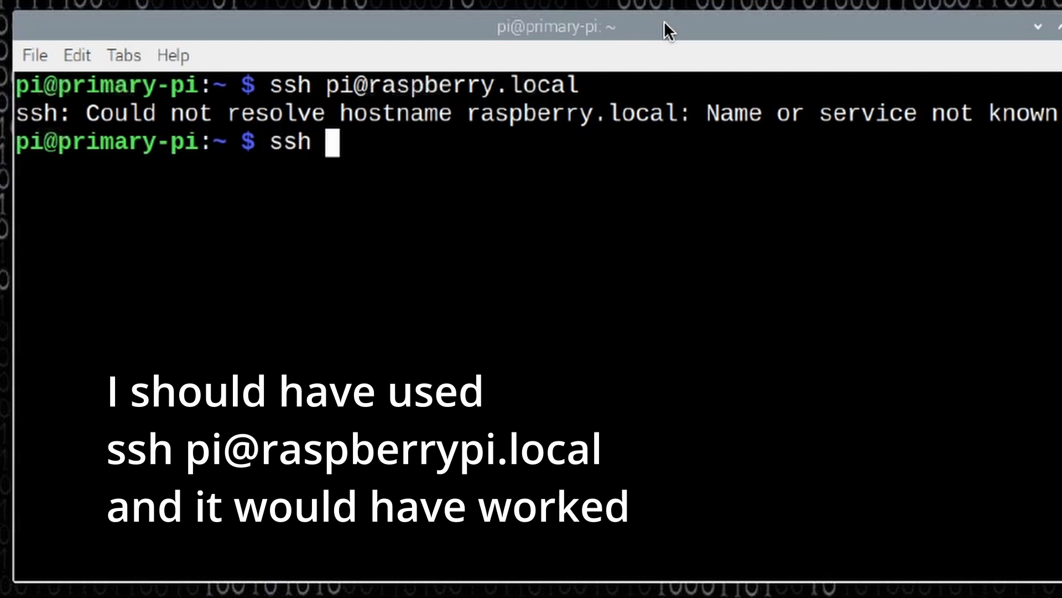
text(pi@)
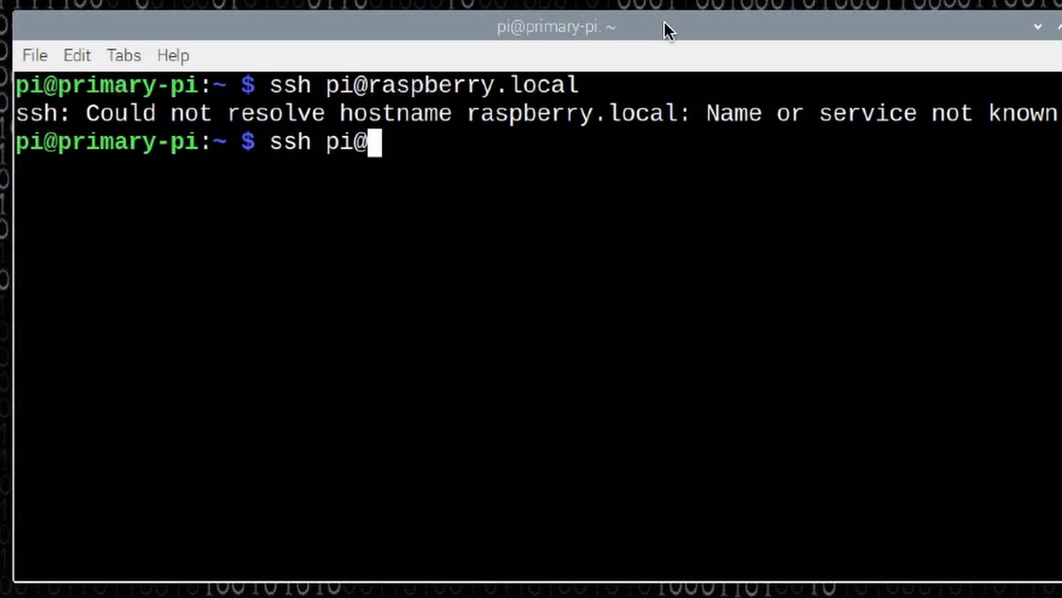
text(10.4)
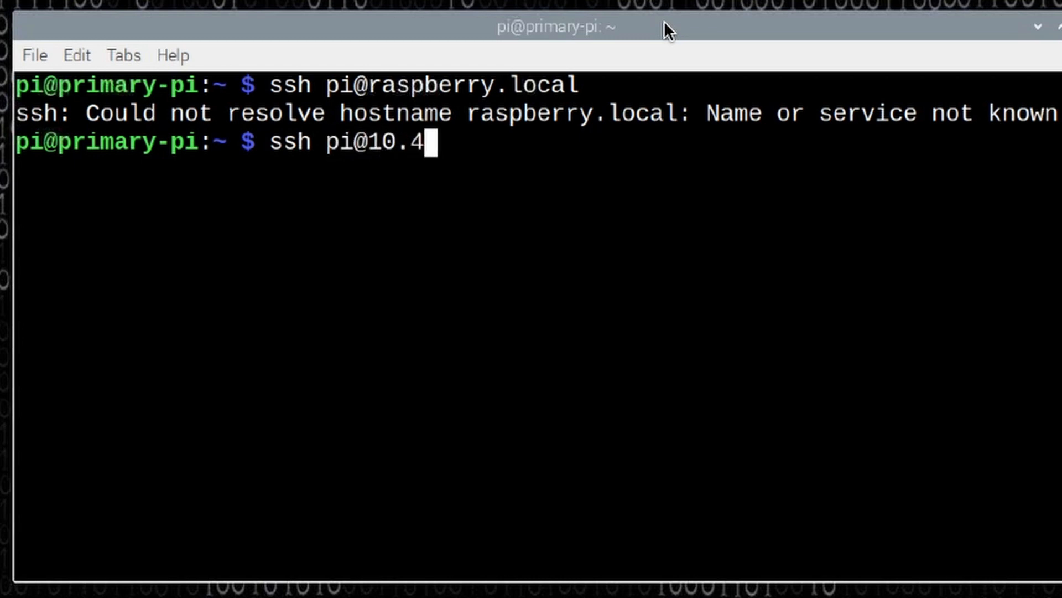
text(.36.194)
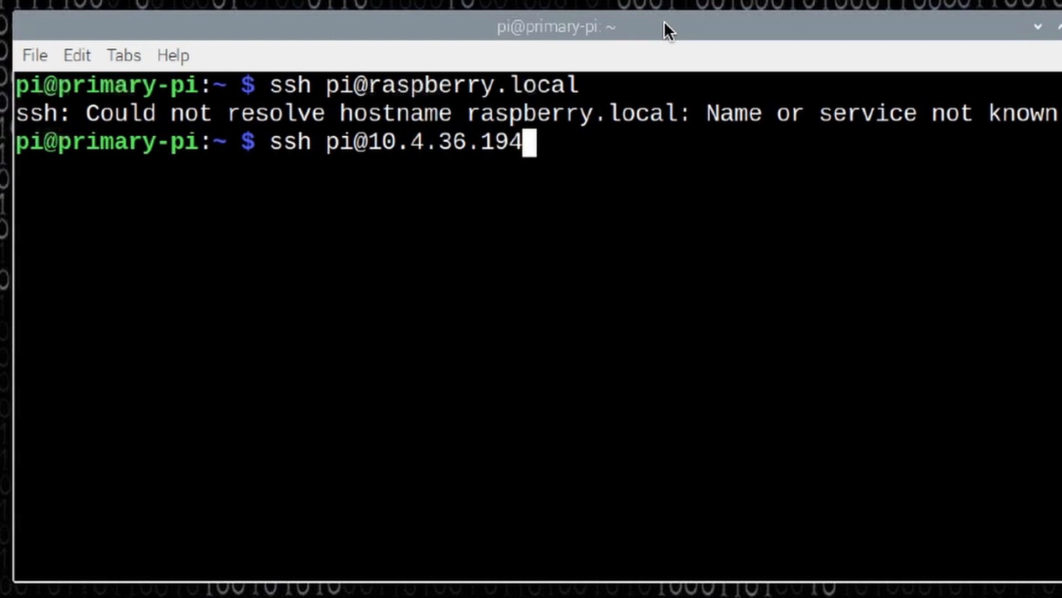
key(Return)
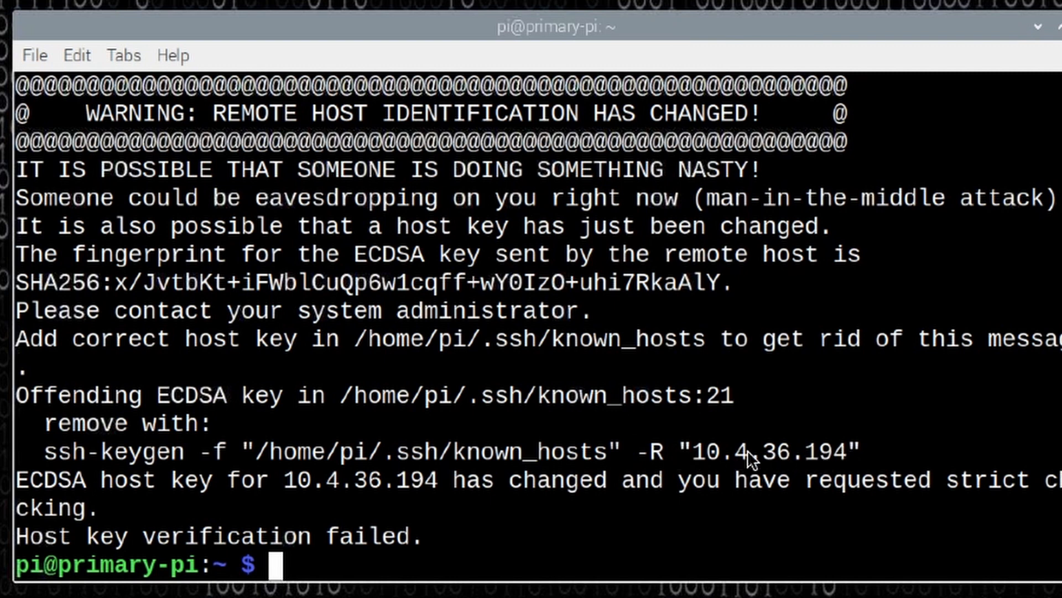
Remove the outdated host key by copying and running the suggested ssh-keygen -f "/home/pi/.ssh/known_hosts" -R "10.4.36.194" command.
drag(861, 450, 59, 456)
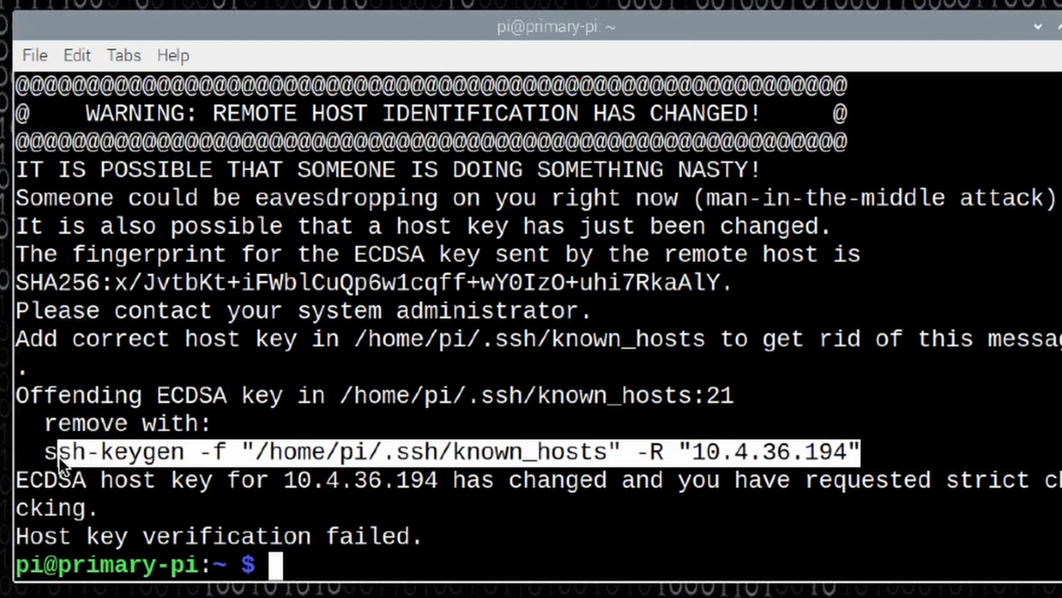
right_click(153, 453)
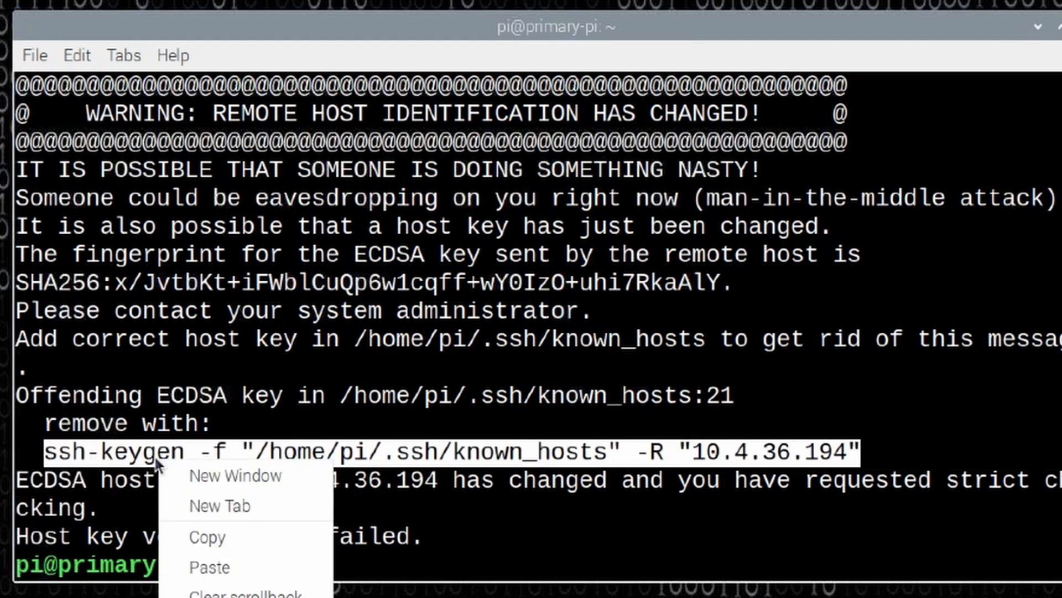
click(214, 540)
right_click(292, 566)
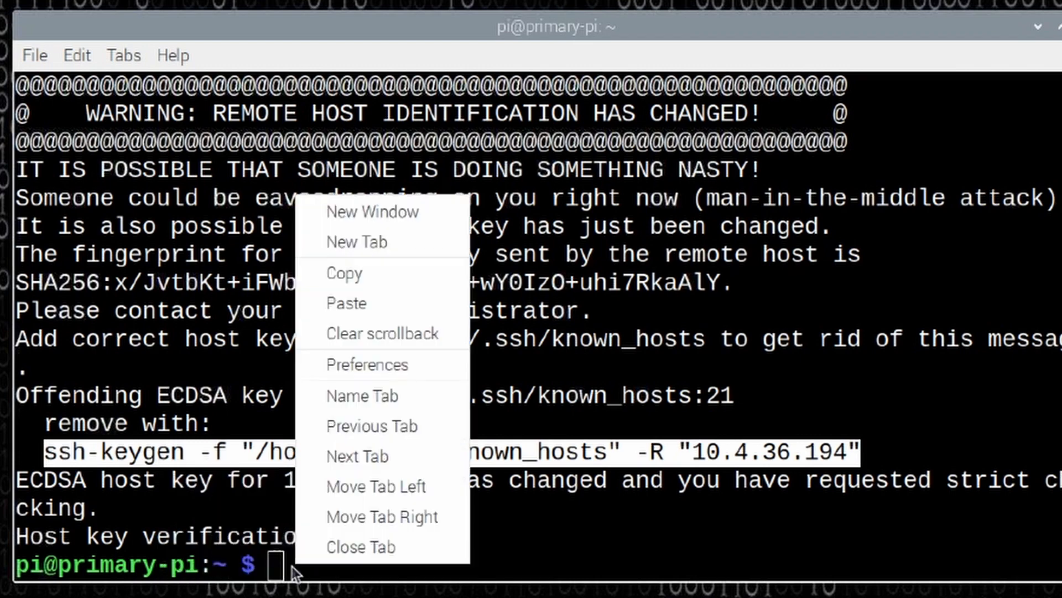
click(354, 304)
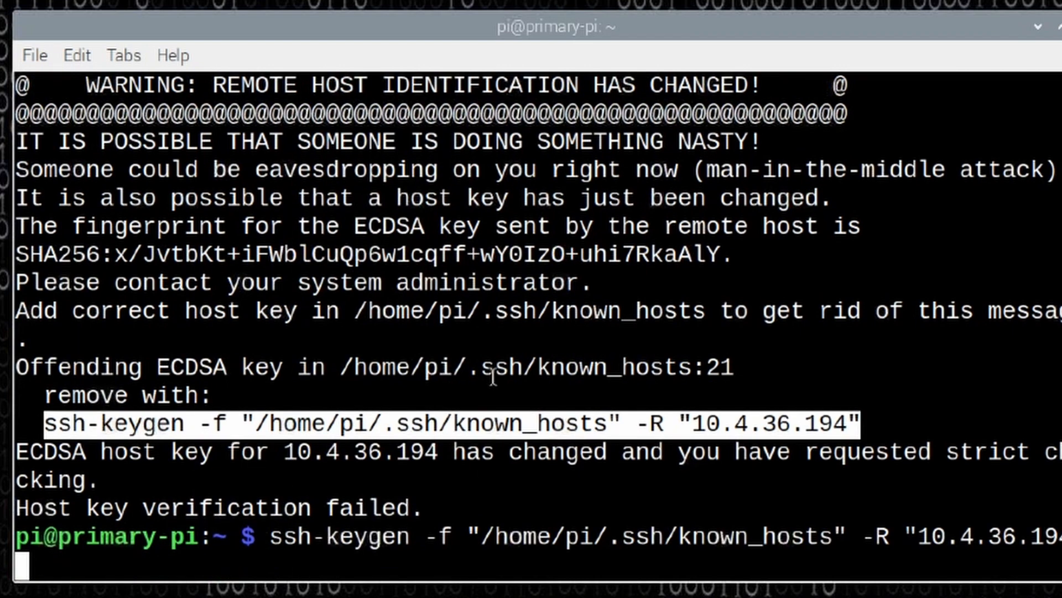
key(Return)
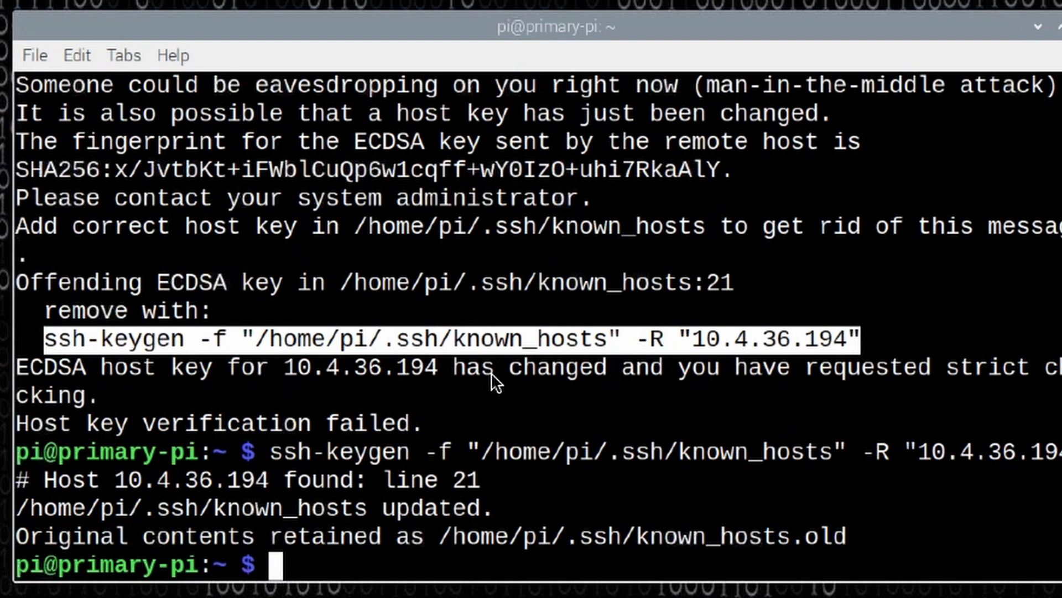
text(ssh pi@10.4.36.194)
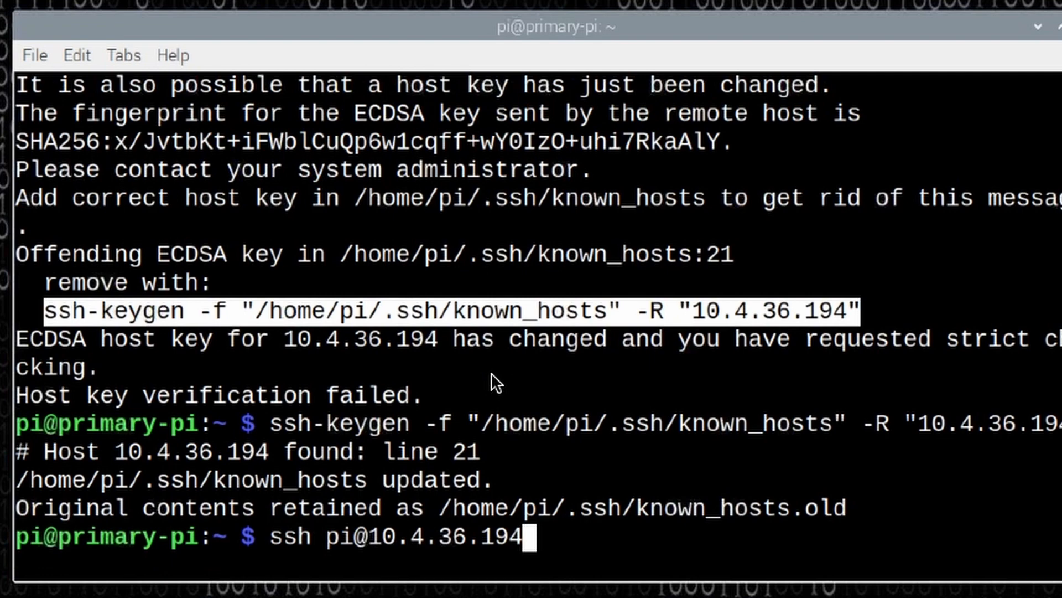
key(Return)
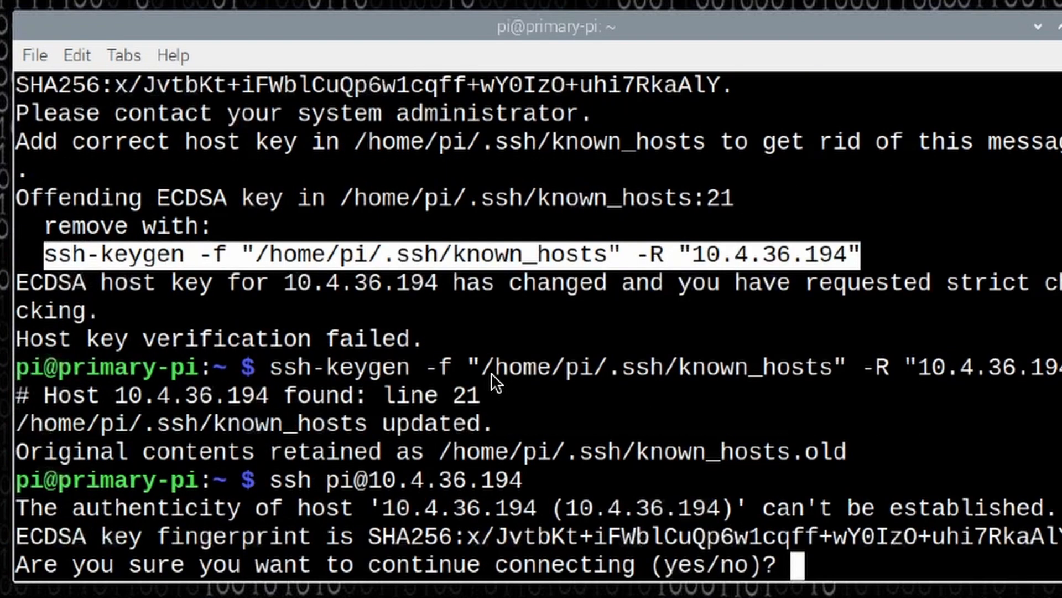
text(yes)
key(Return)
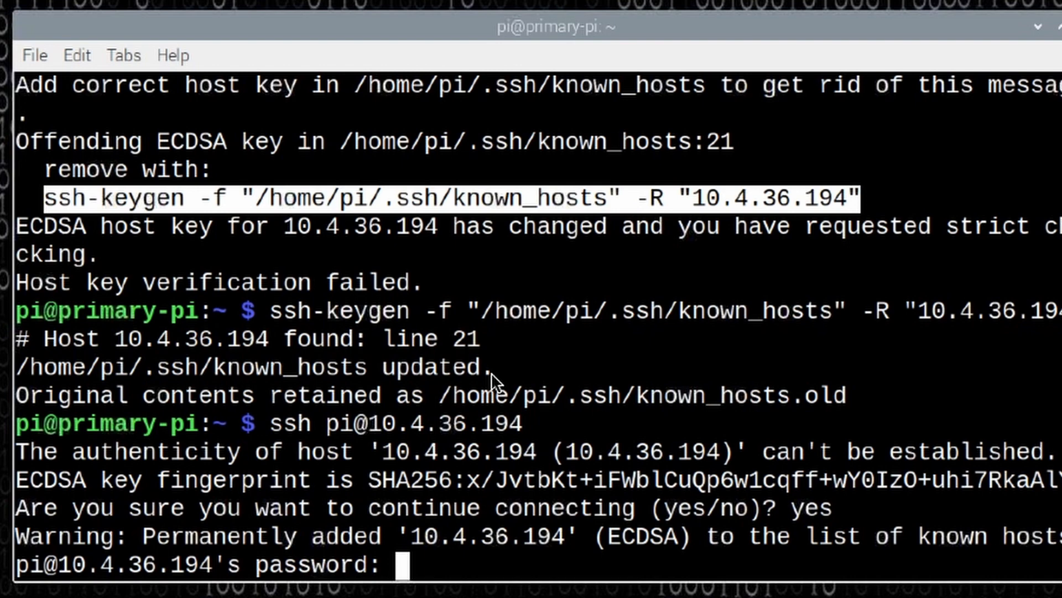
key(Return)
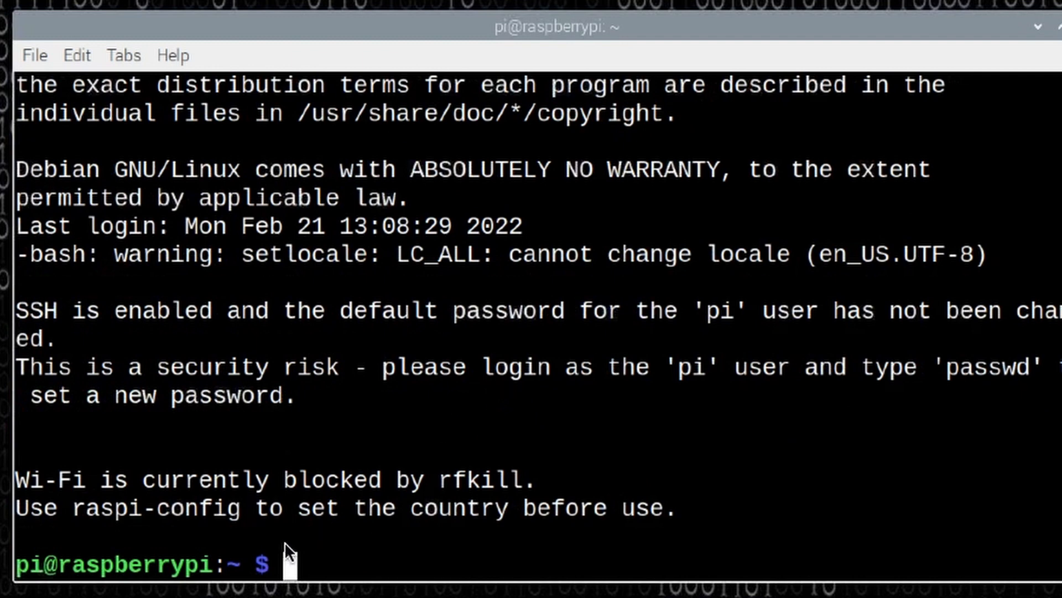
Start the Raspberry Pi configuration tool in the SSH session with sudo raspi-config.
drag(213, 564, 17, 565)
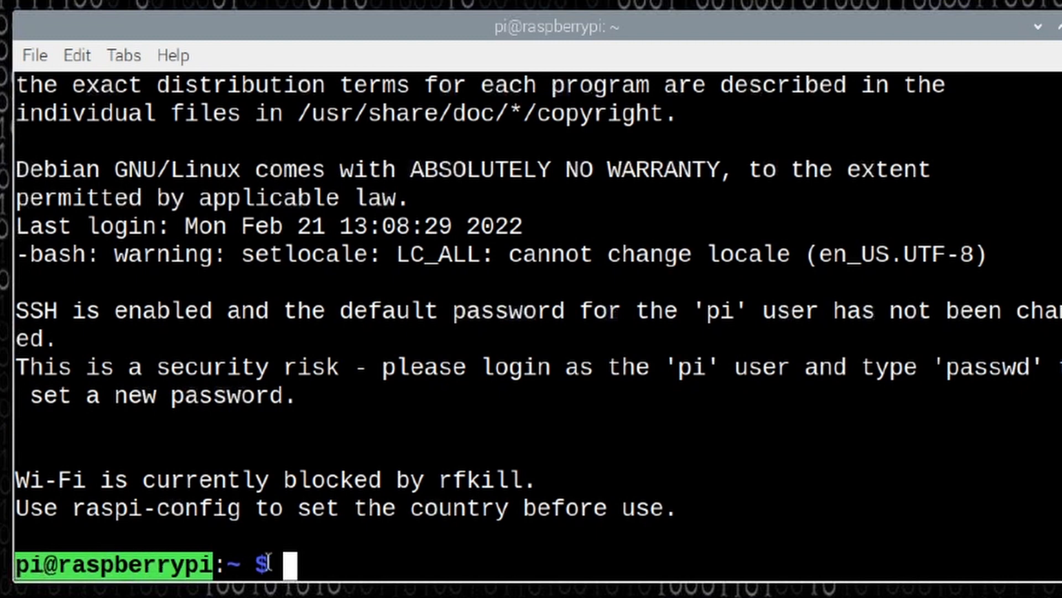
click(306, 567)
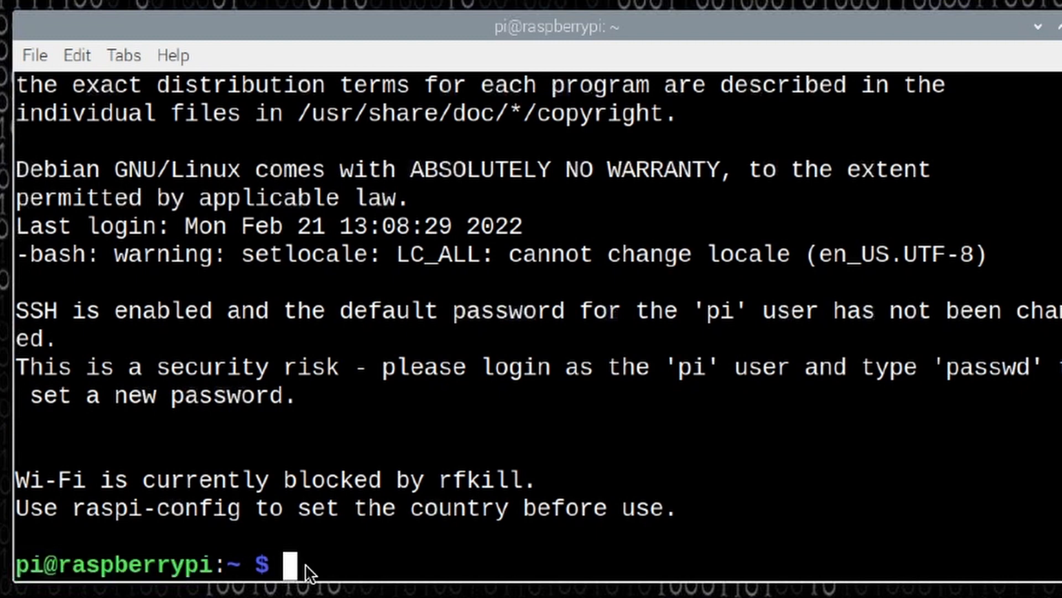
text(sudo )
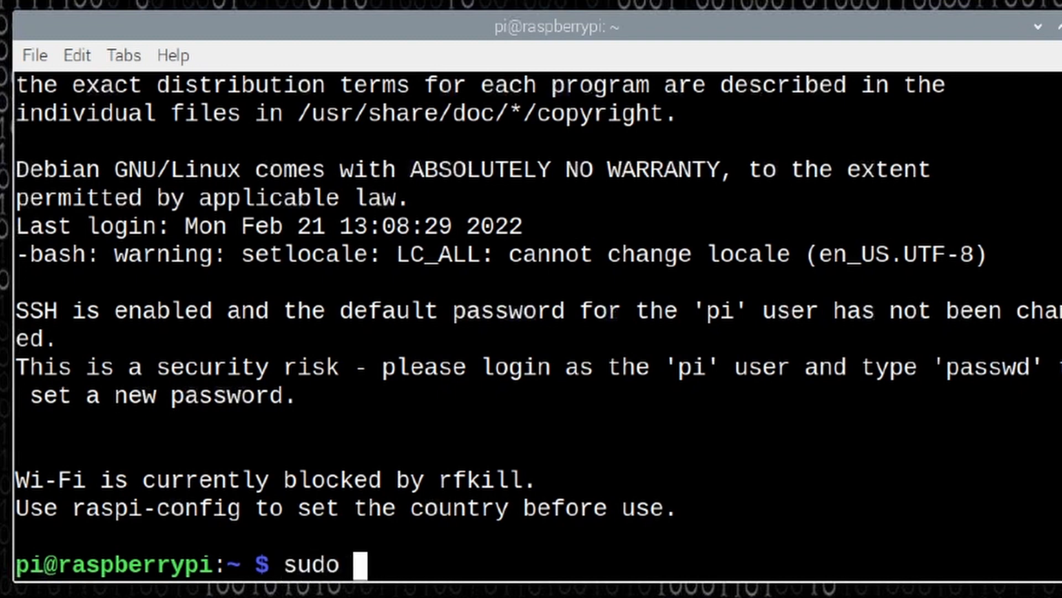
text(raspi-config)
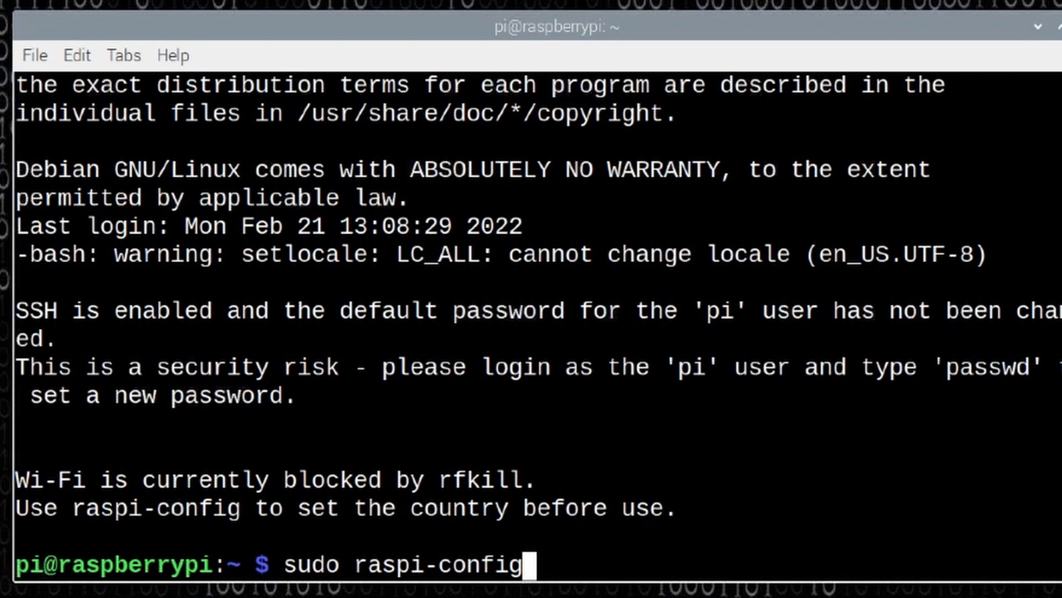
key(Return)
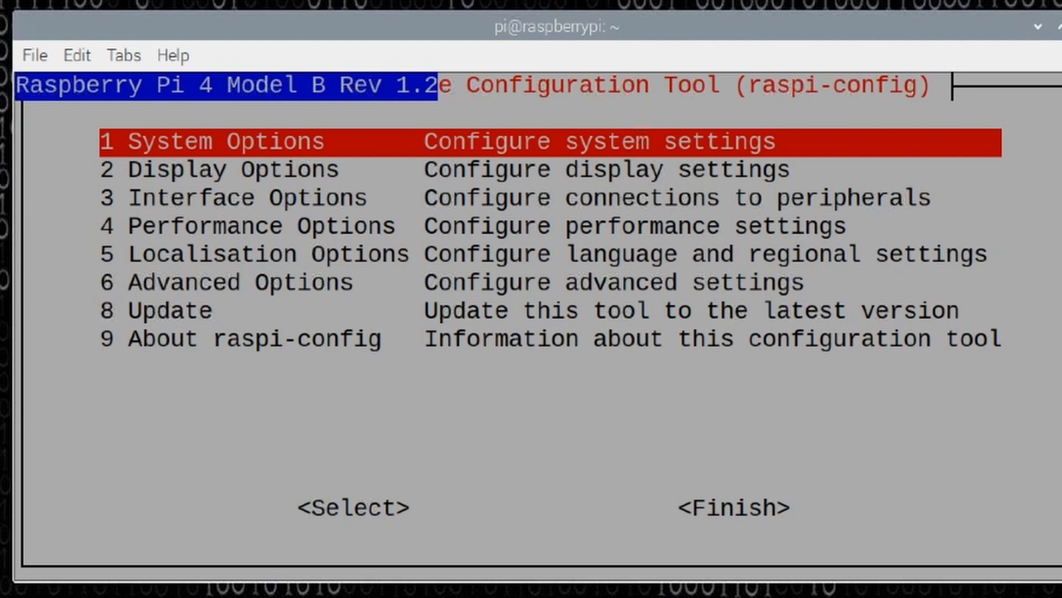
Enable the VNC server under Interface Options and finish the configuration tool.
key(Down)
key(Down)
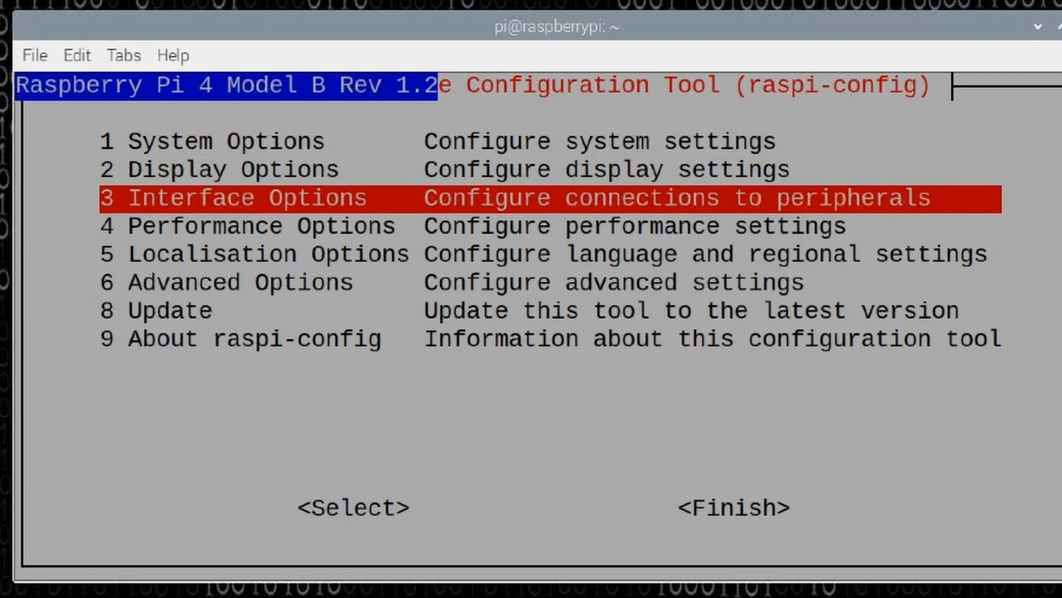
key(Return)
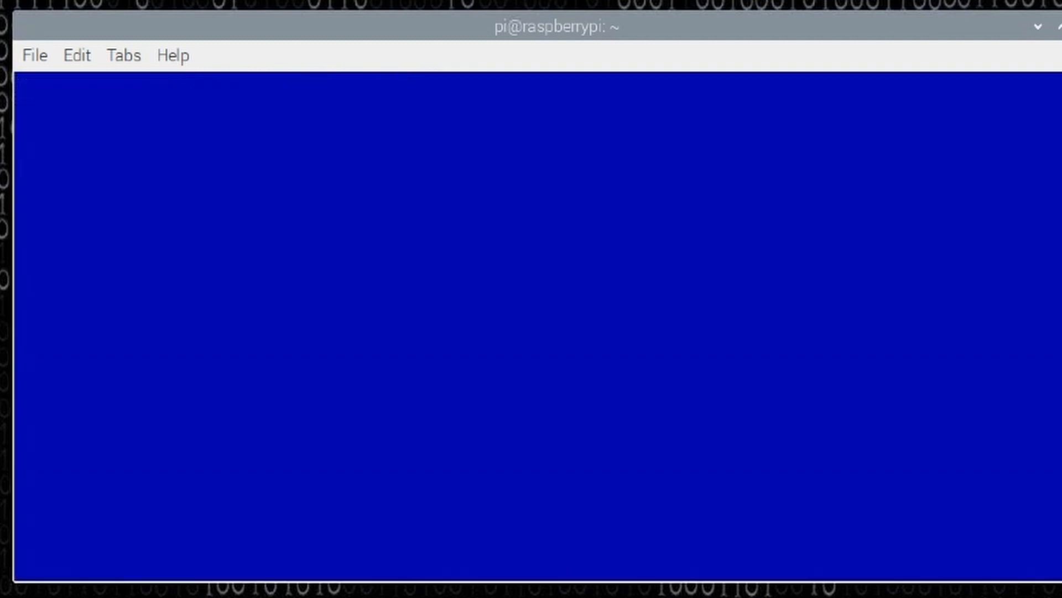
key(Down)
key(Down)
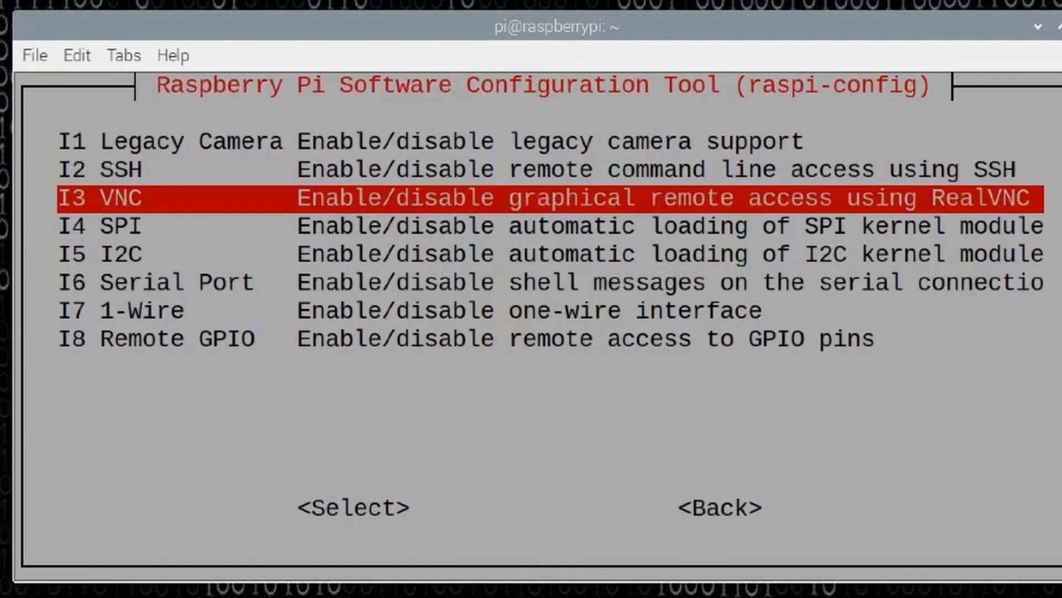
key(Return)
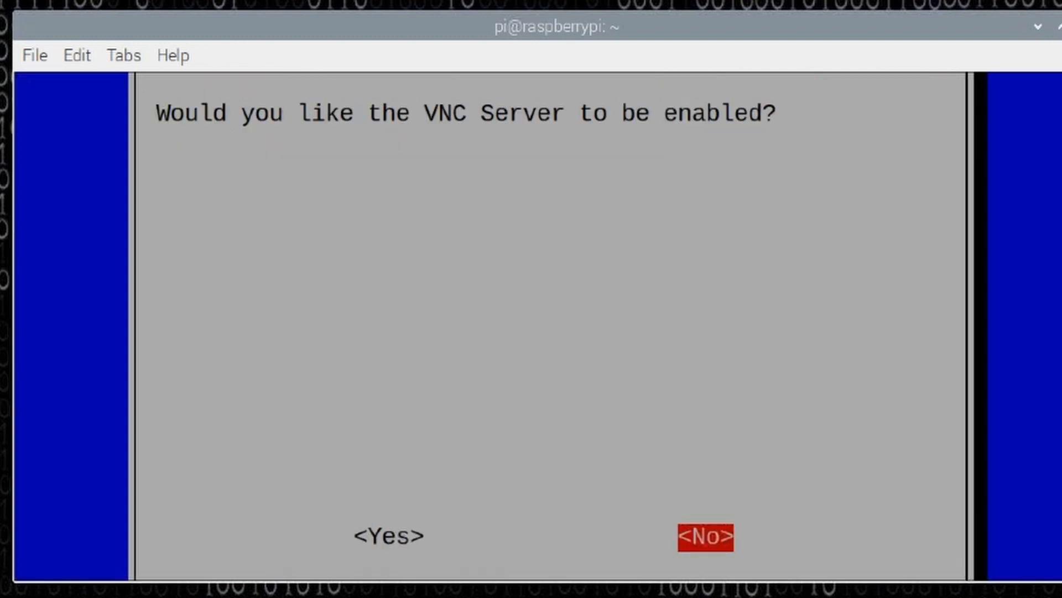
key(Left)
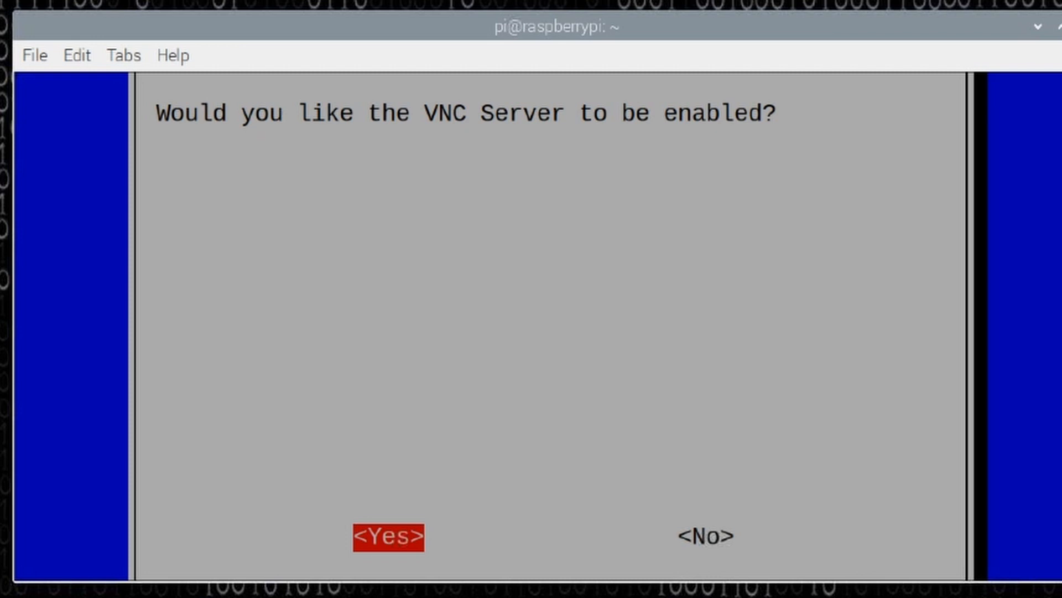
key(Return)
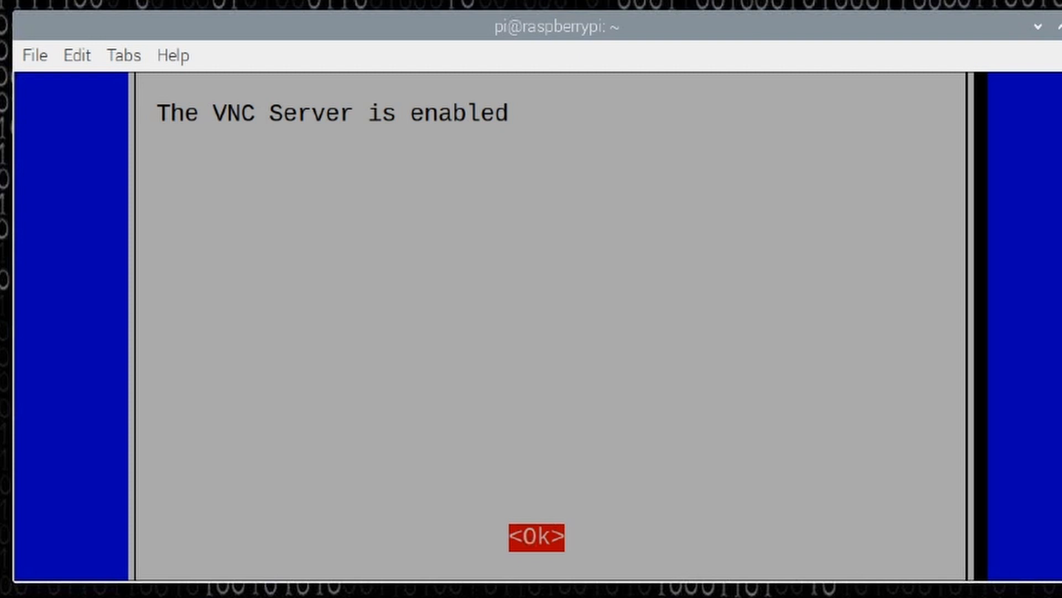
key(Return)
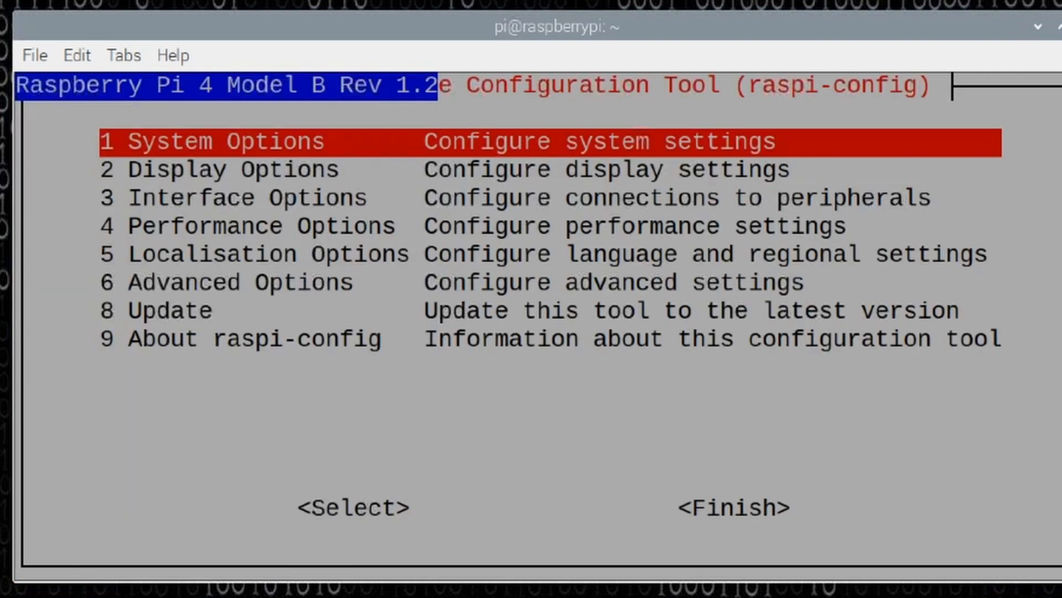
key(Tab)
key(Tab)
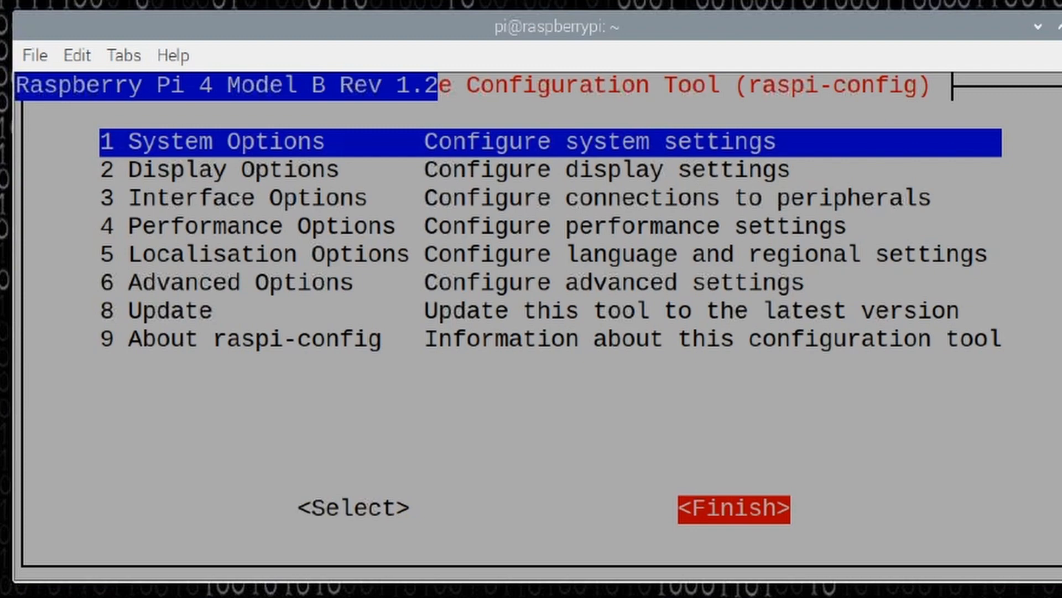
key(Return)
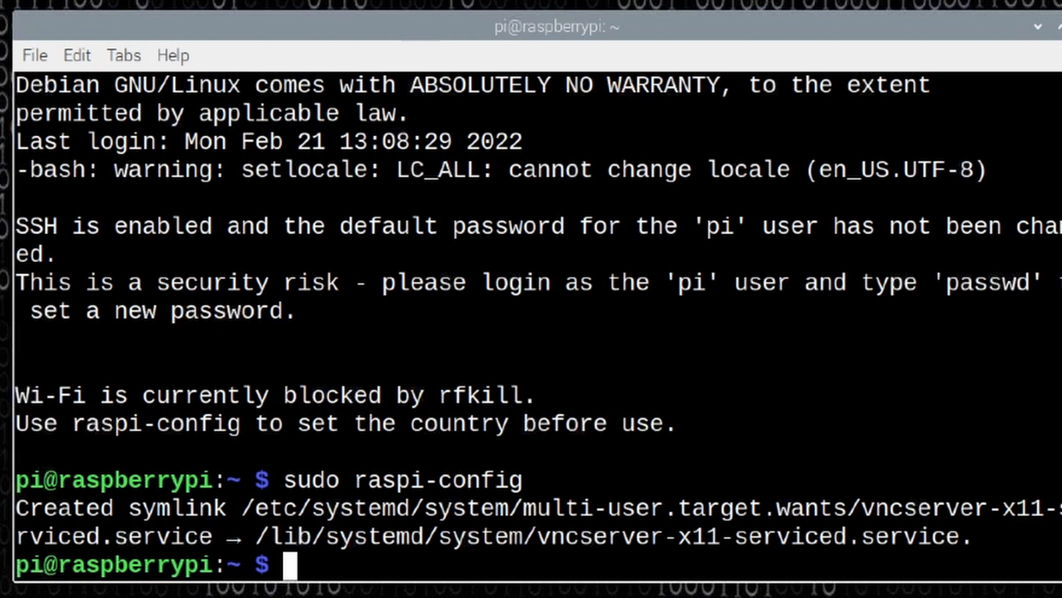
Switch to VNC Viewer, connect to the saved 10.4.36.194 Test P4 computer and continue past the identity check.
key(alt+Tab)
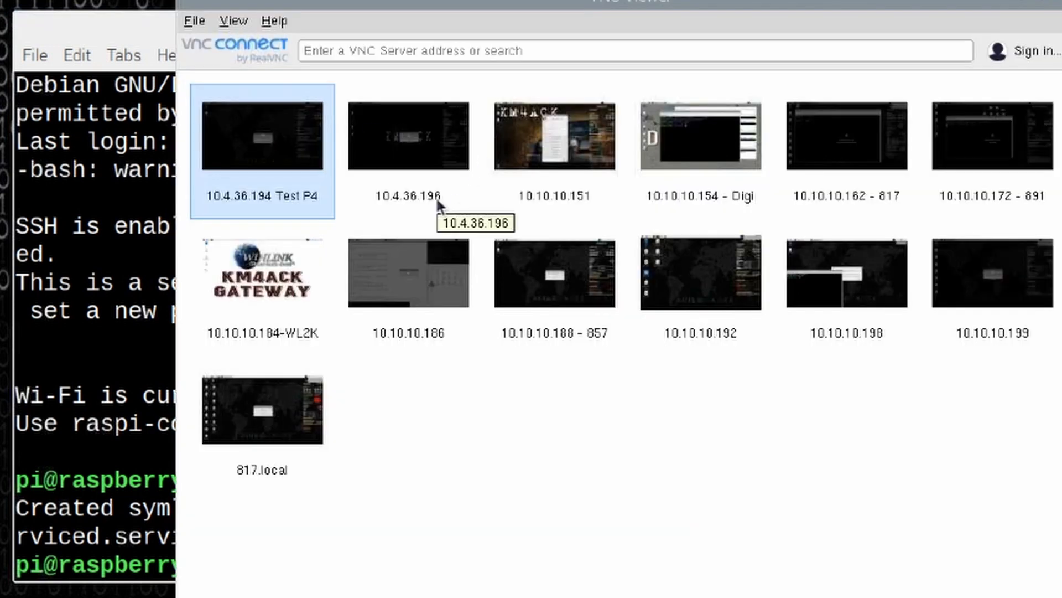
right_click(256, 140)
click(278, 149)
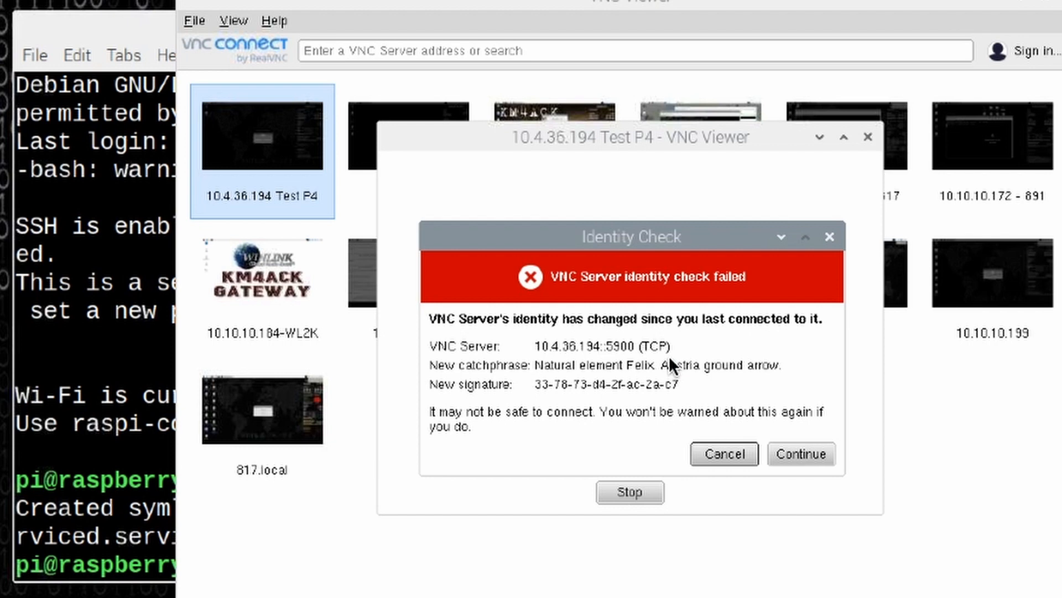
click(806, 457)
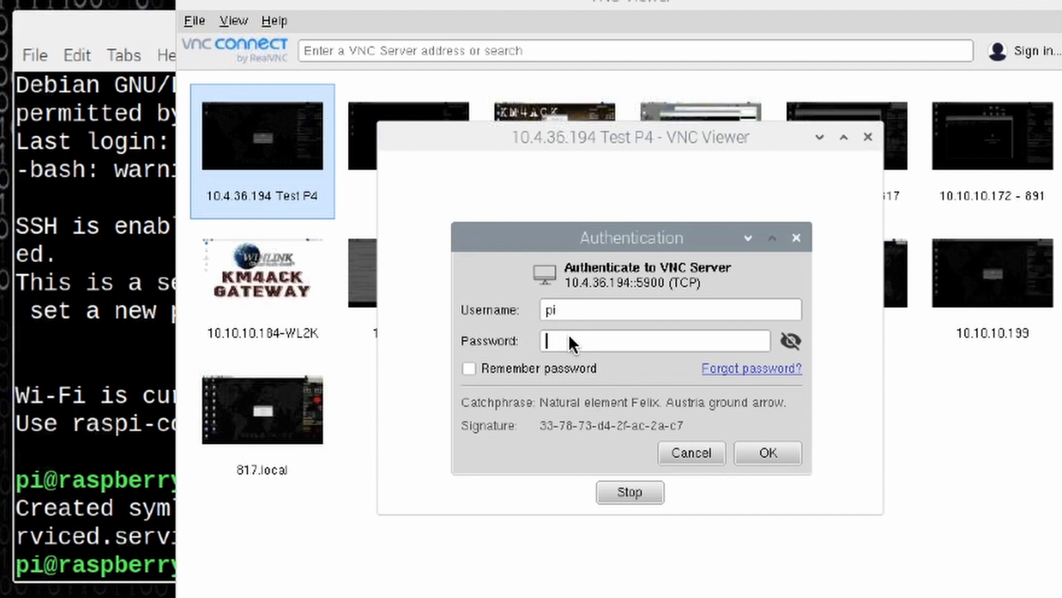
Authenticate to the VNC server as pi with the account password and dismiss the security warning on the remote desktop.
text(*********)
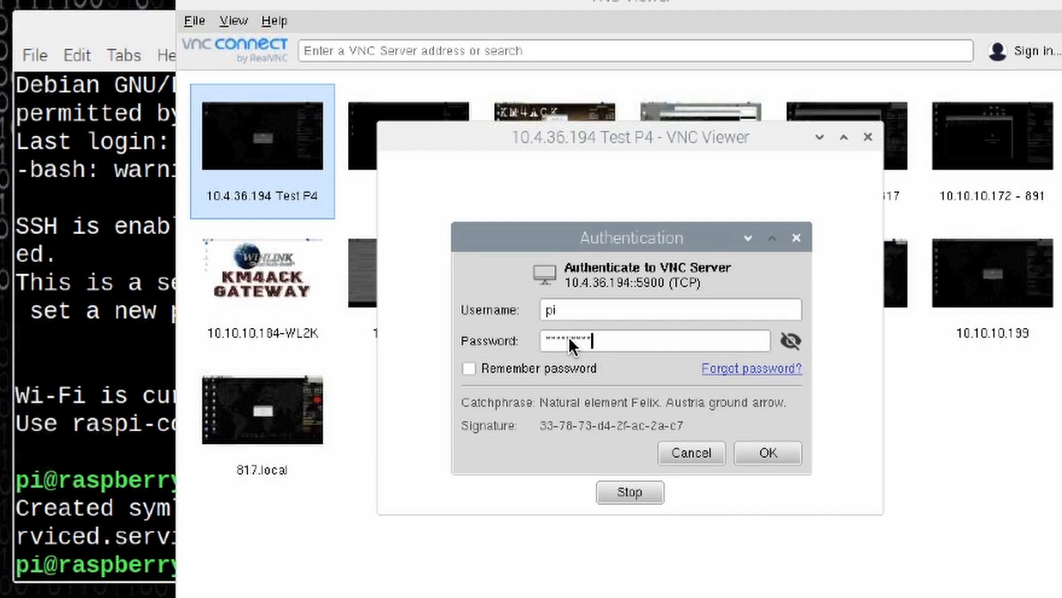
click(758, 457)
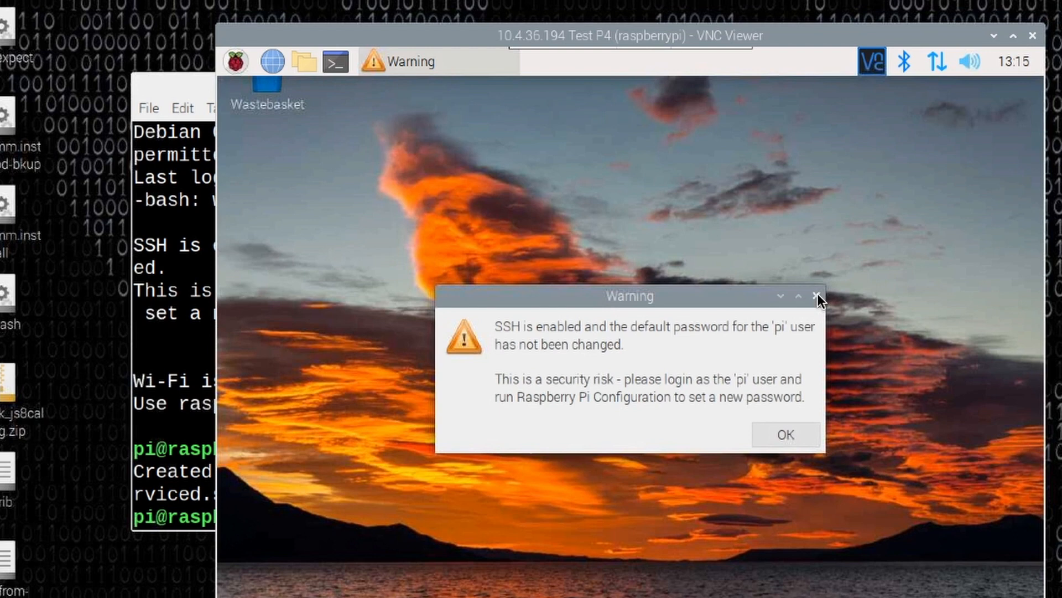
click(818, 296)
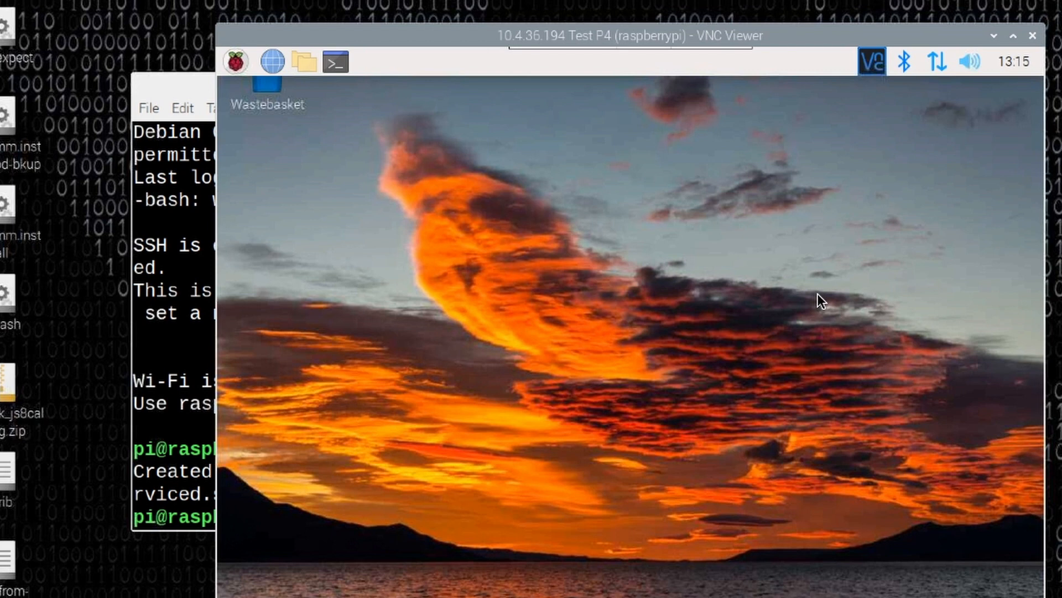
In the remote Raspberry Pi Configuration, set the headless resolution to 1920x1080, reboot the Pi and dismiss the security warning.
click(234, 61)
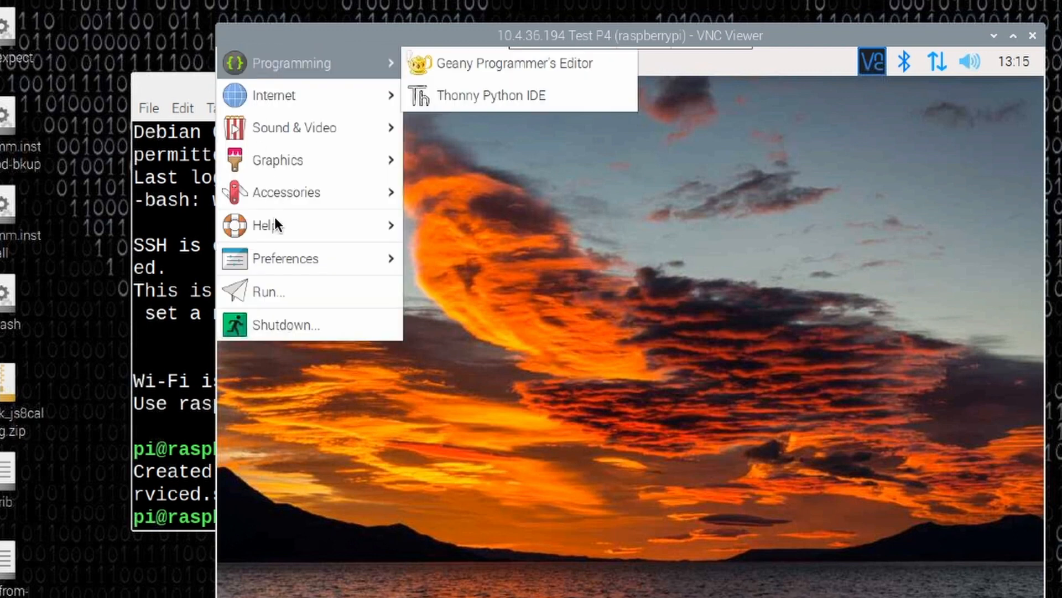
mouse_move(311, 258)
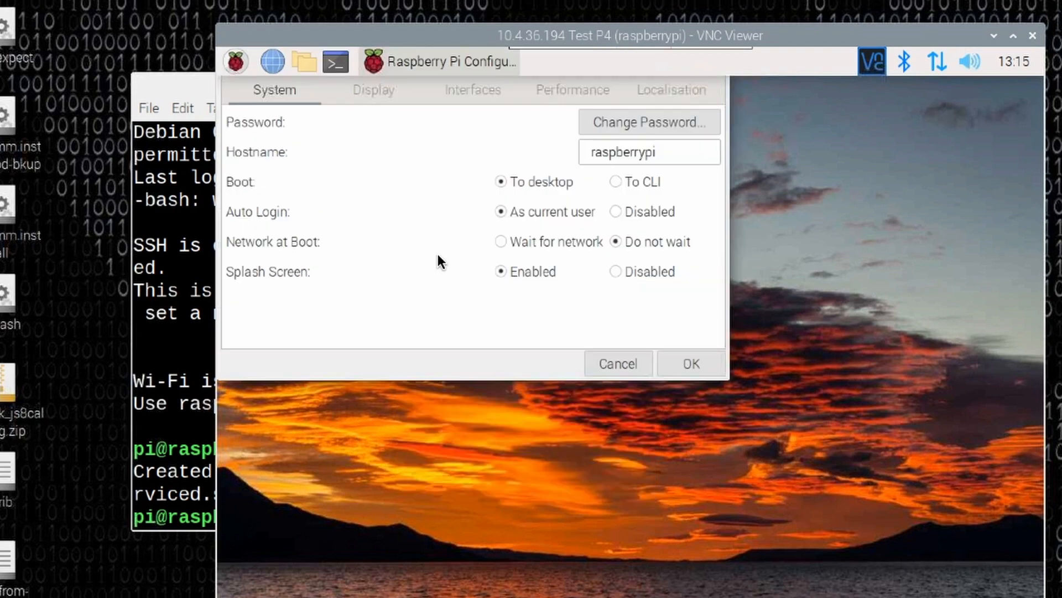
click(372, 91)
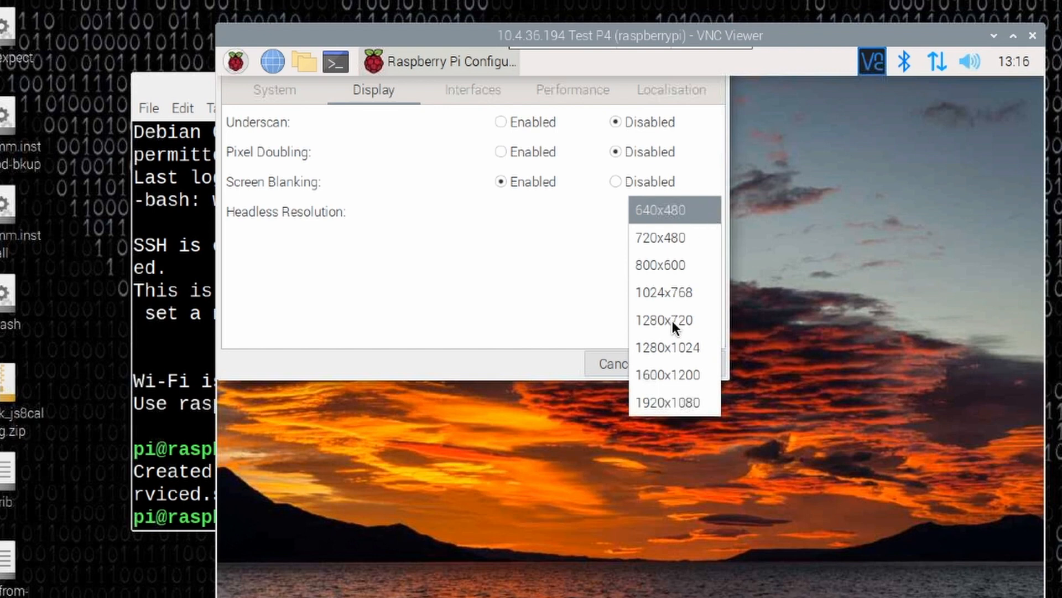
key(Down)
key(Down)
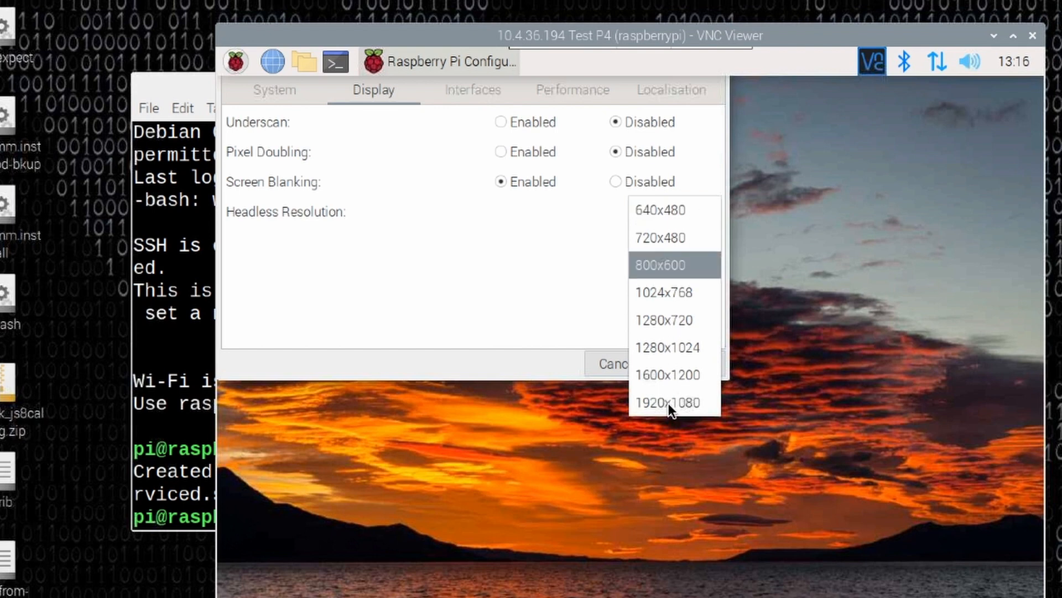
key(Down)
click(669, 403)
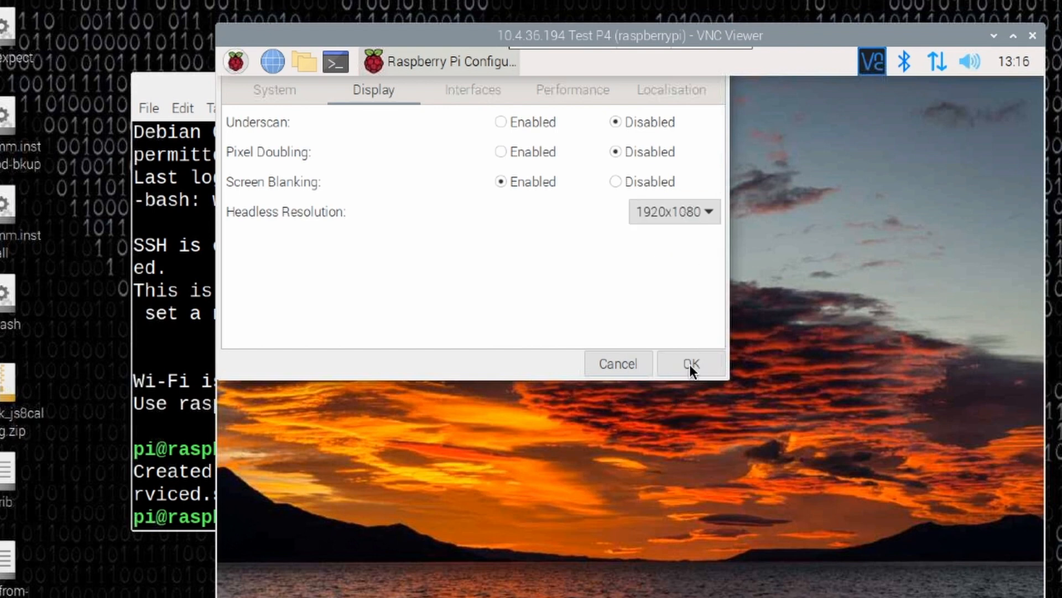
click(690, 364)
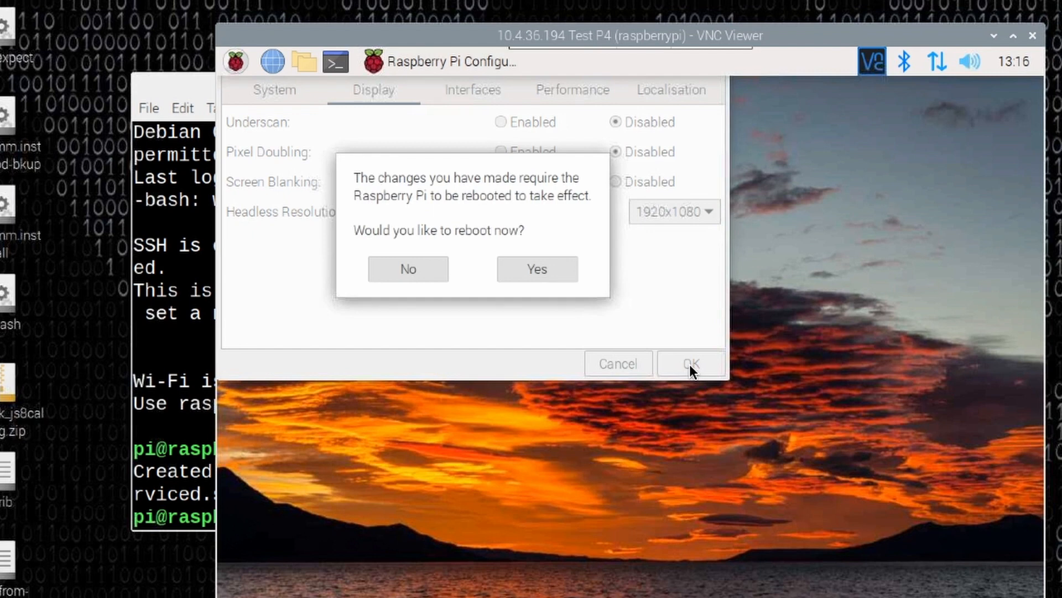
click(543, 264)
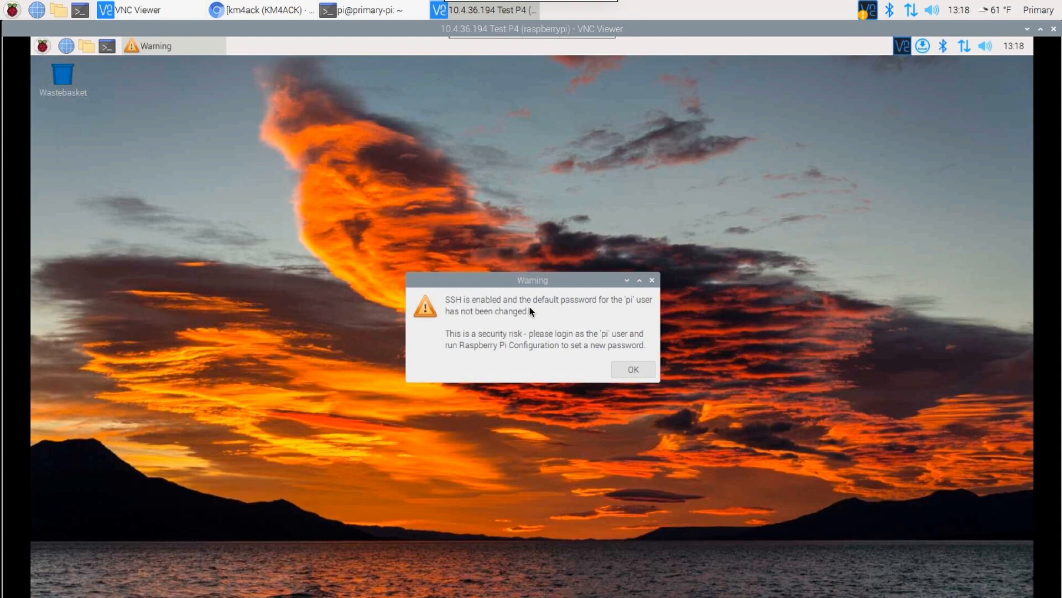
click(633, 368)
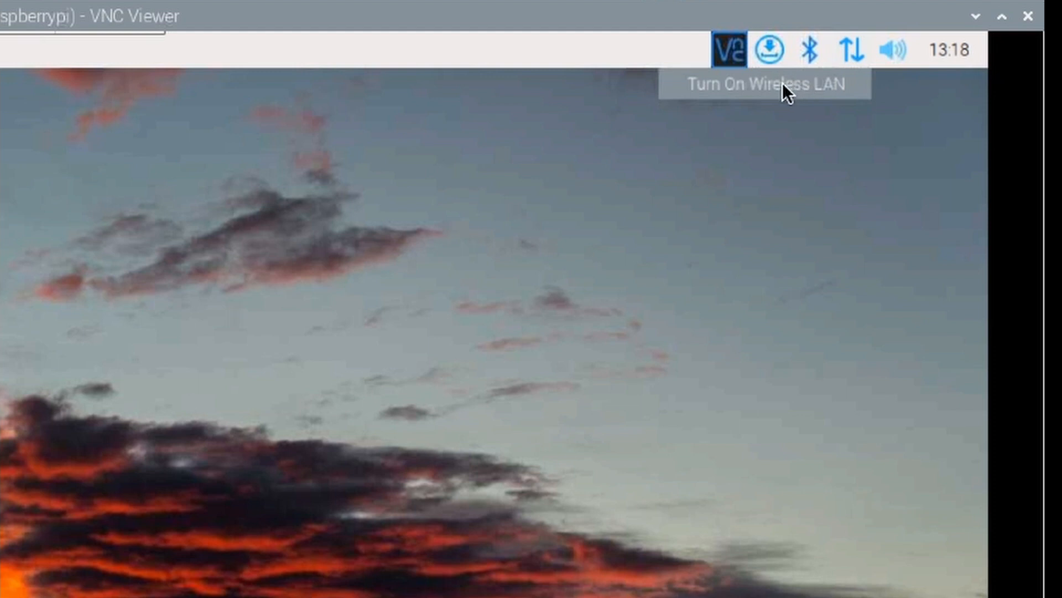
Turn on the remote Pi's wireless LAN and set the wireless LAN country.
click(783, 84)
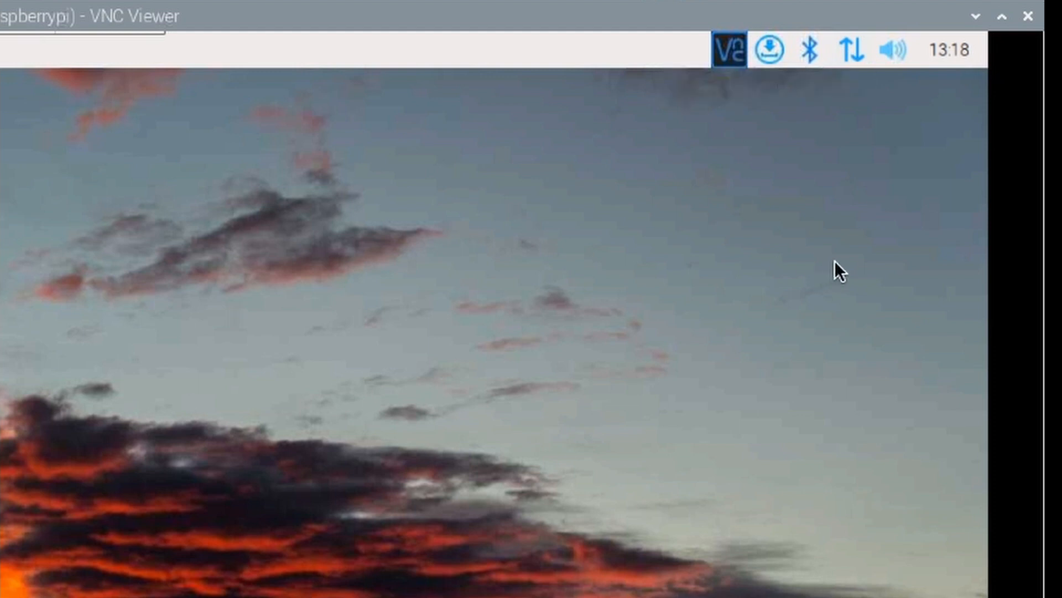
click(849, 47)
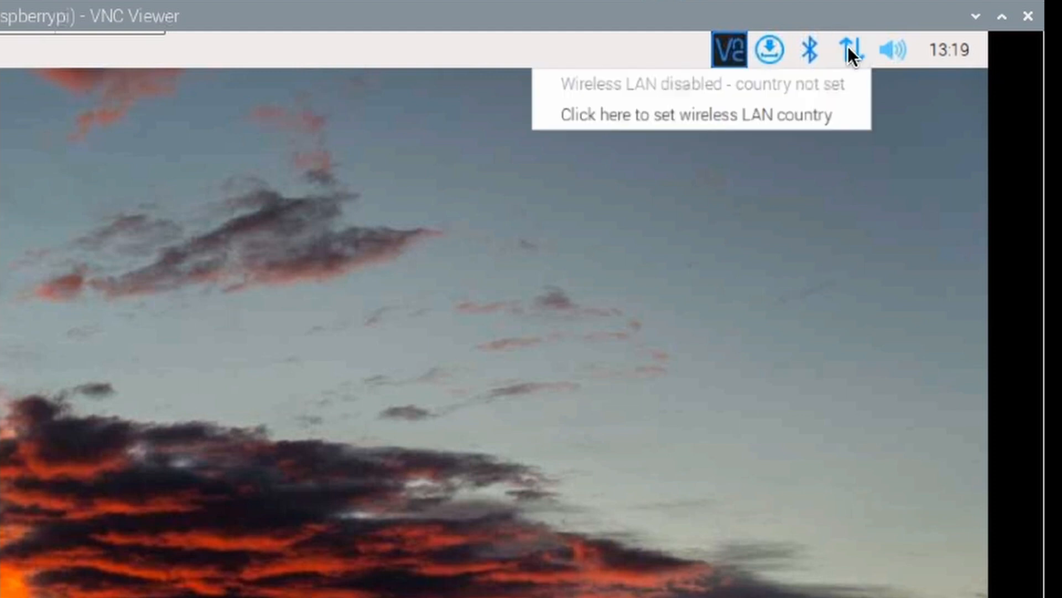
click(676, 113)
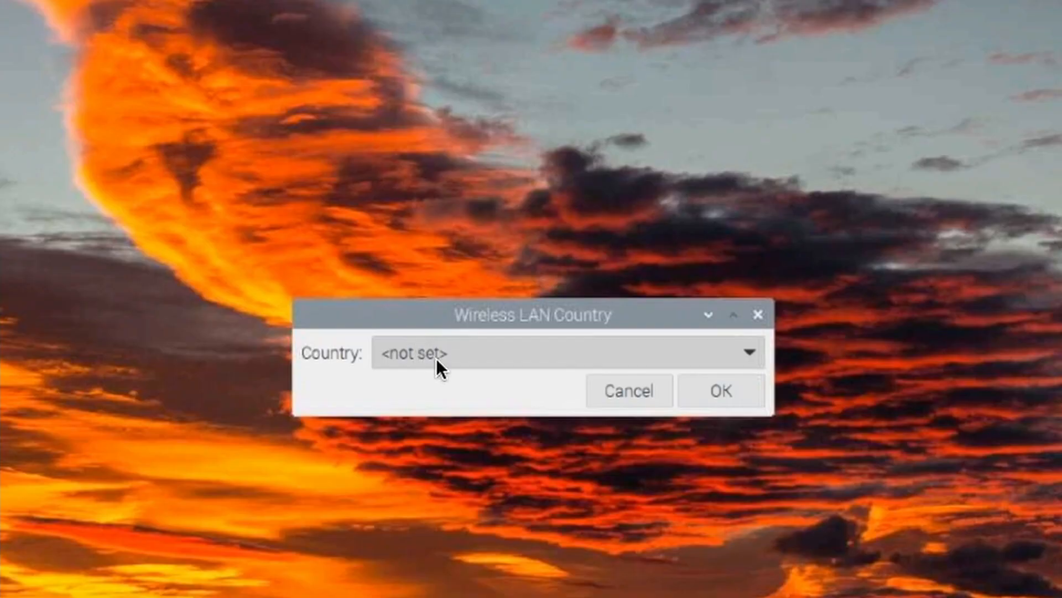
click(459, 359)
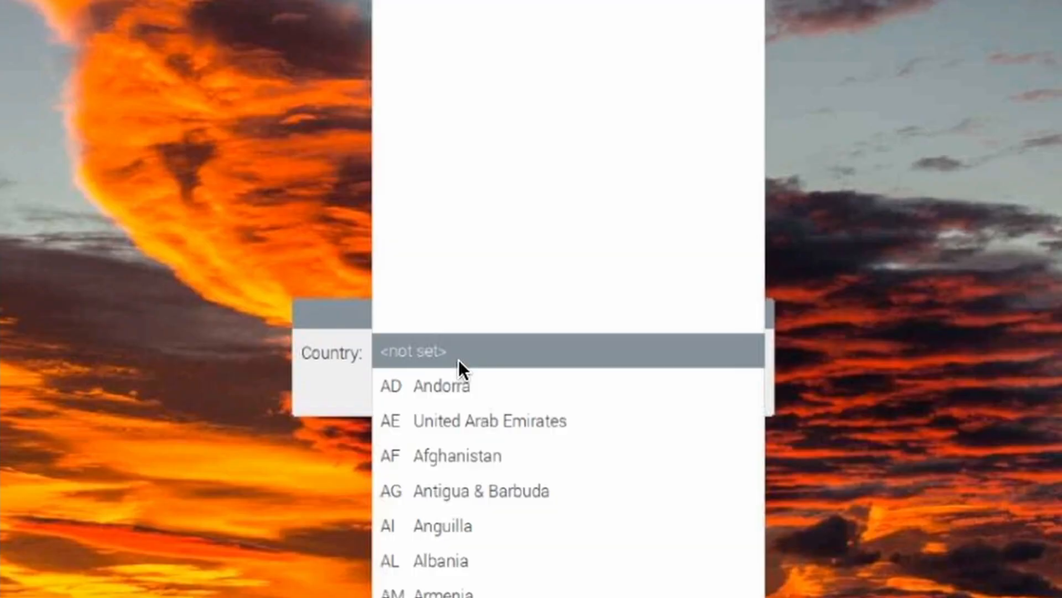
scroll(459, 360, down, 10)
scroll(459, 359, down, 5)
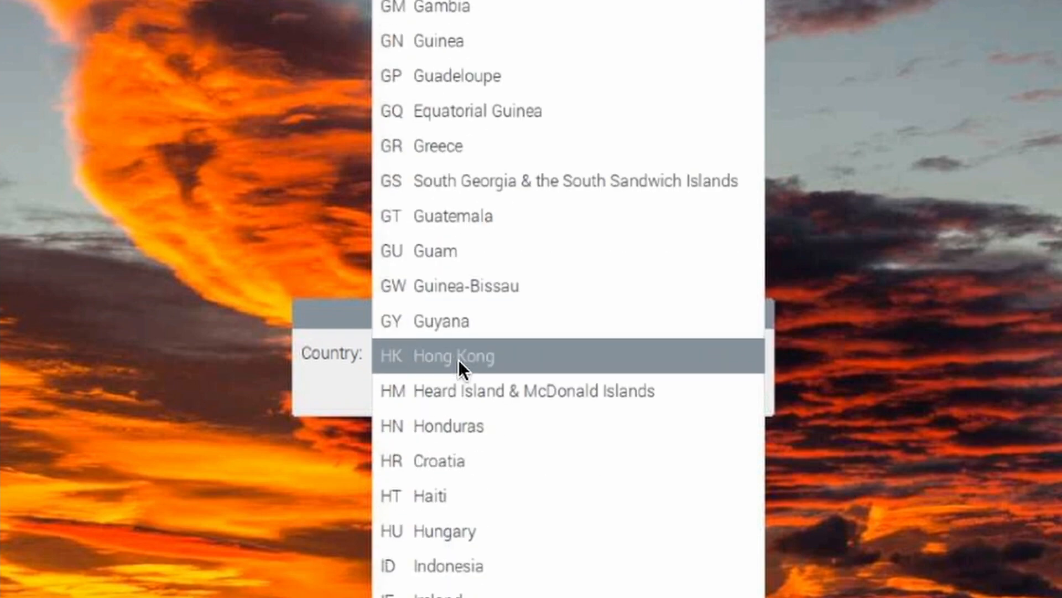
click(459, 360)
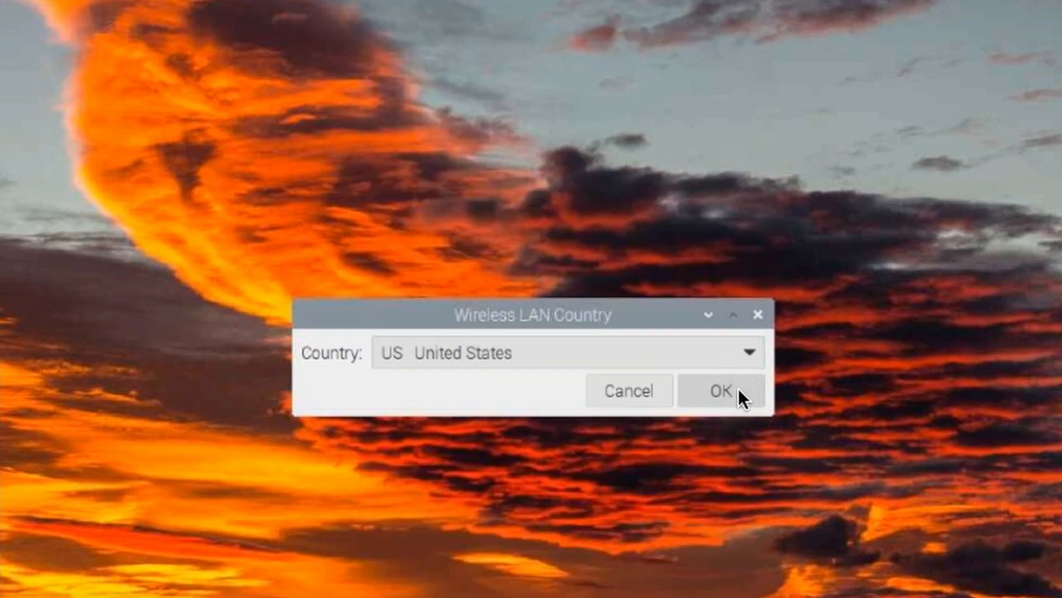
click(738, 396)
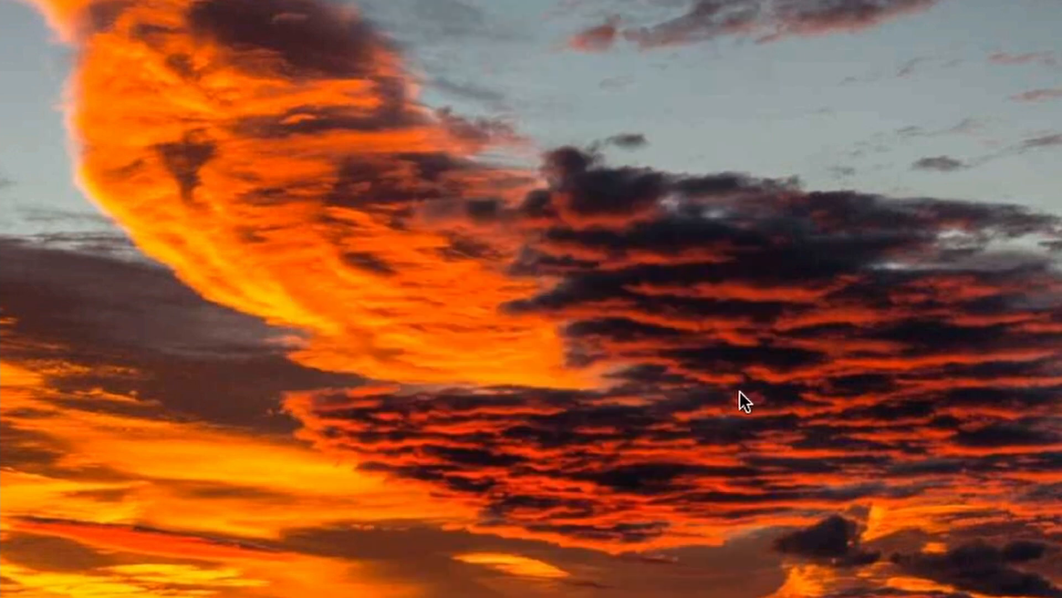
mouse_move(964, 47)
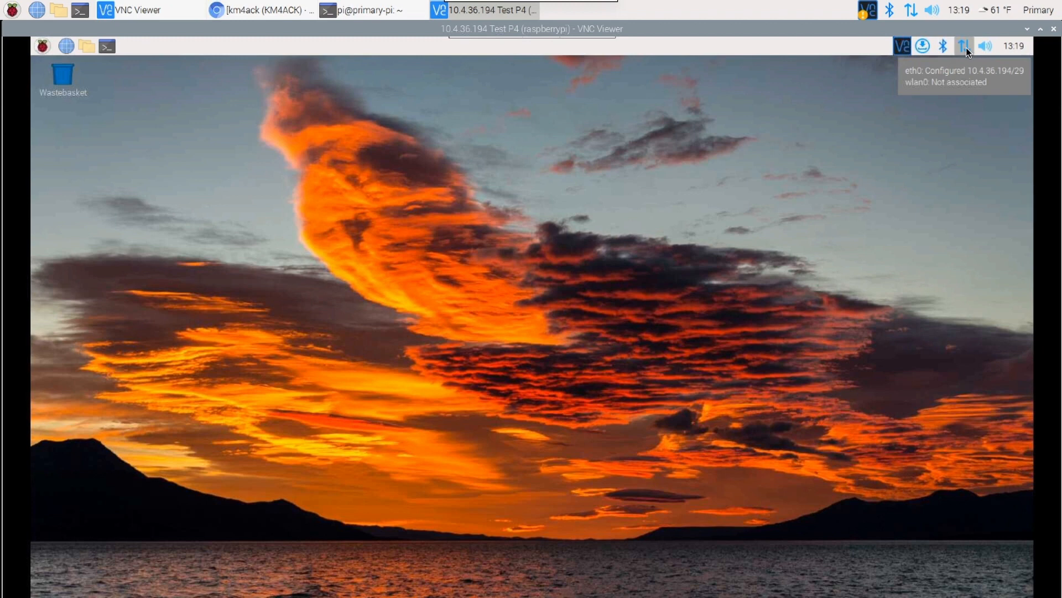
Connect the remote Pi to the Ultimate-Pi wireless network by entering its pre-shared key.
click(966, 48)
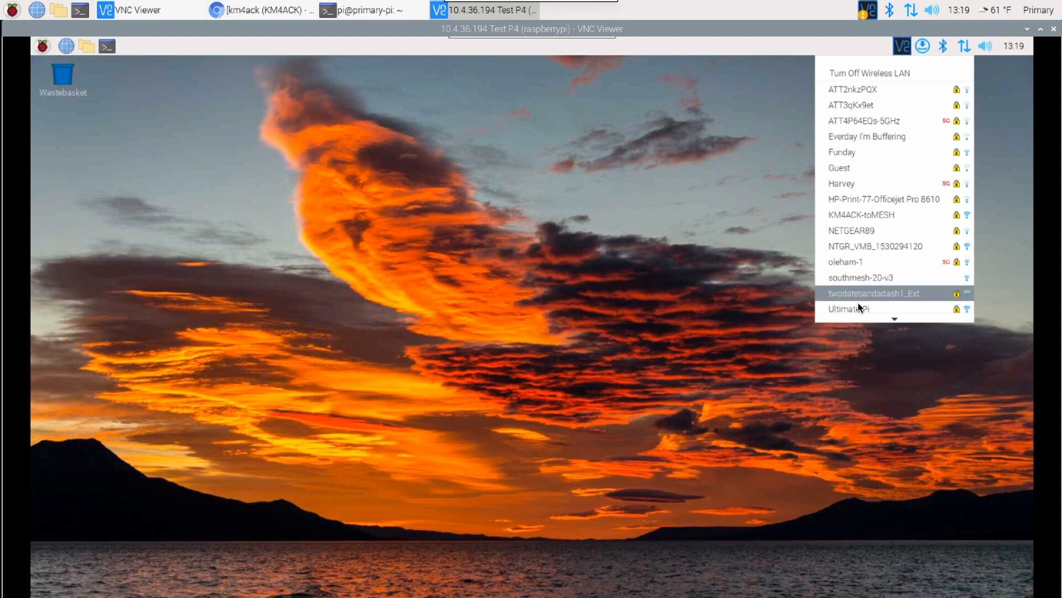
click(858, 305)
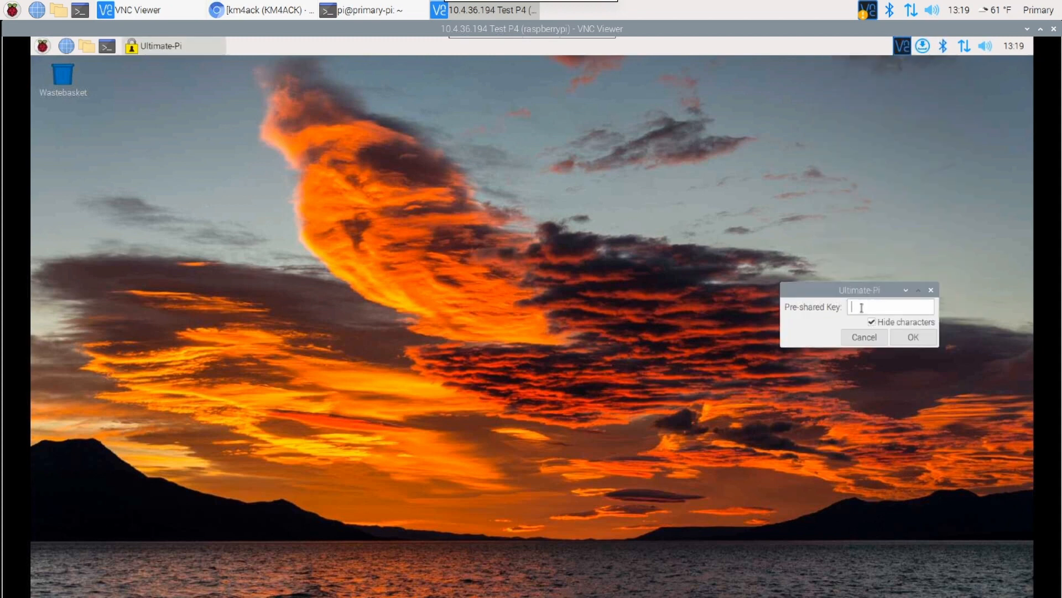
text(••••••••)
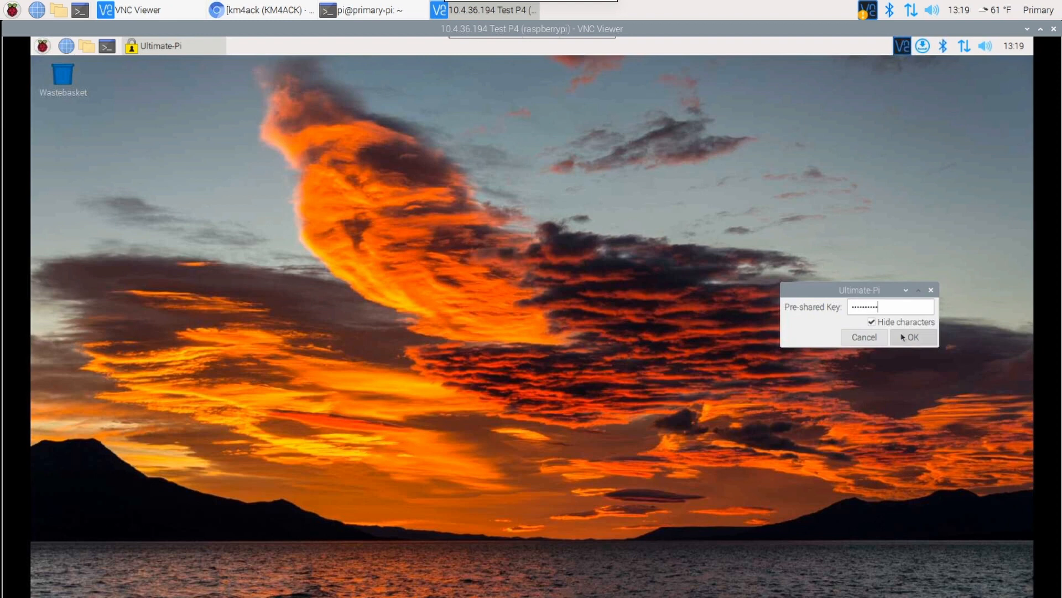
click(902, 334)
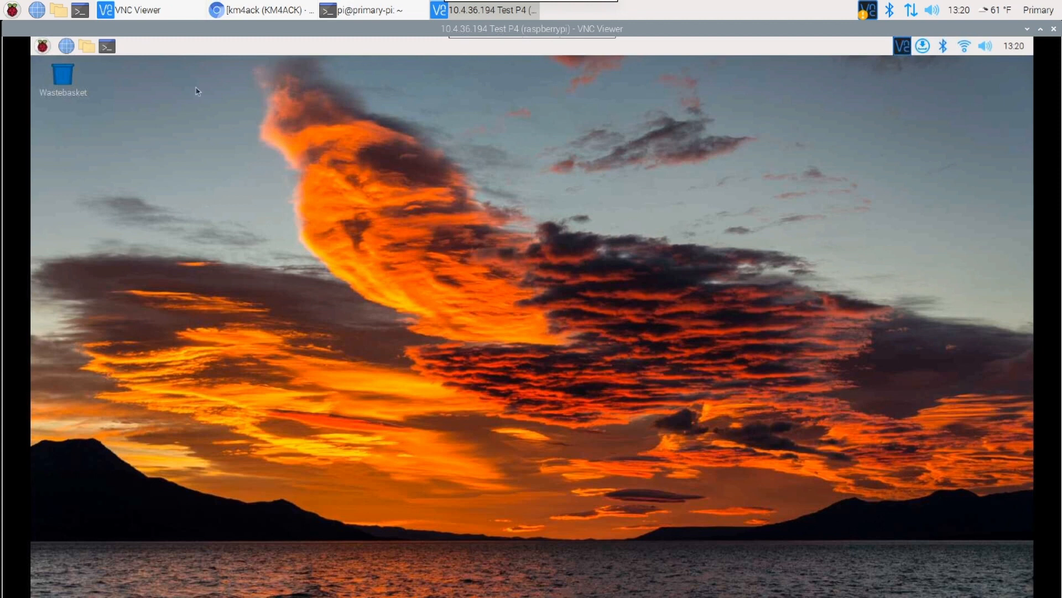
Switch to Chromium, find the install command in the km4ack/pi-build repository's README, and return to the remote desktop.
click(264, 9)
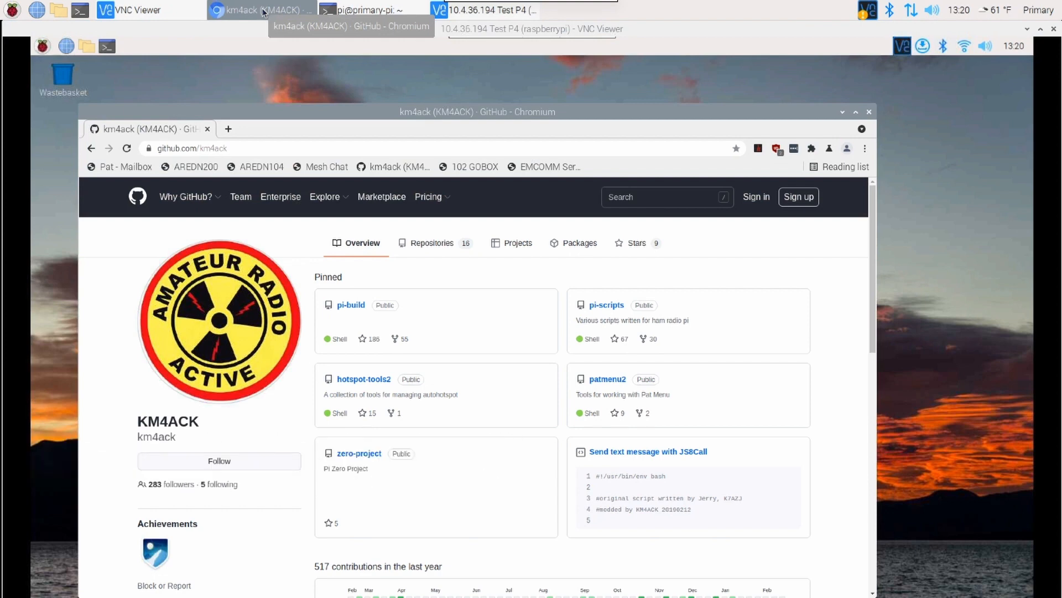
click(351, 306)
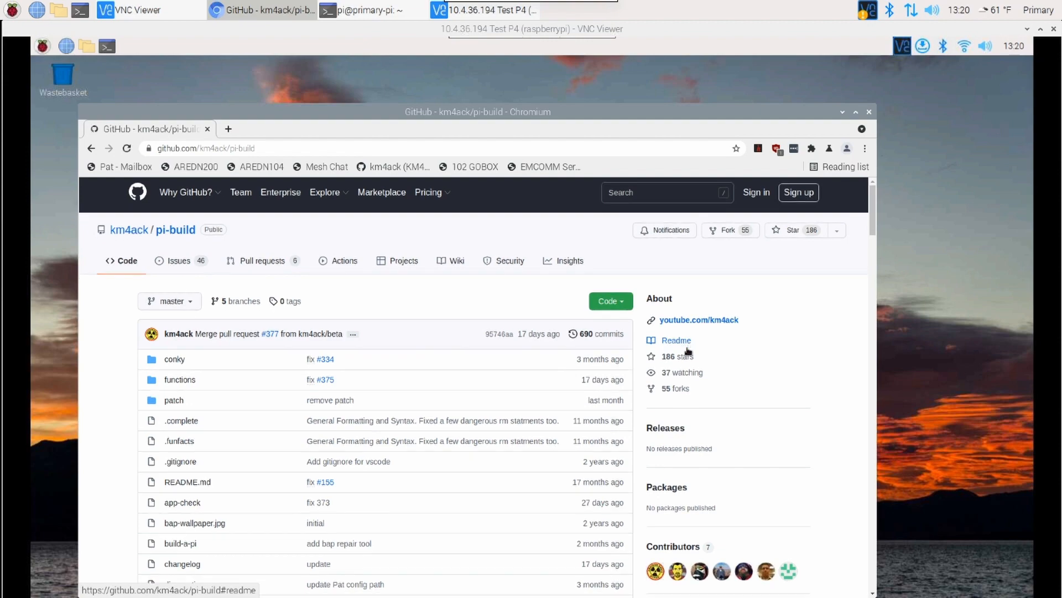
scroll(688, 349, down, 3)
scroll(689, 352, down, 5)
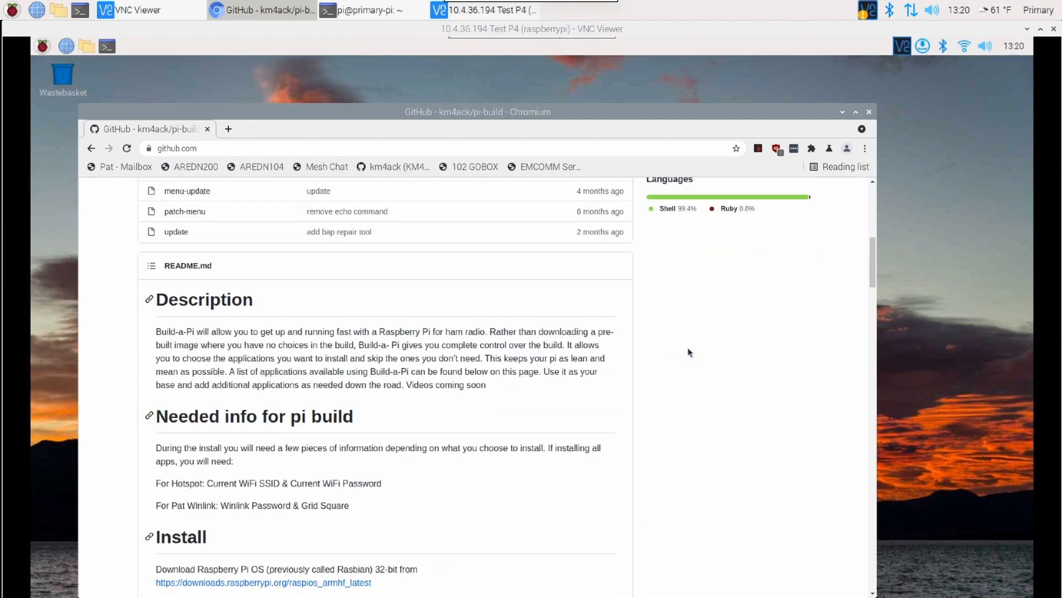
scroll(689, 352, down, 5)
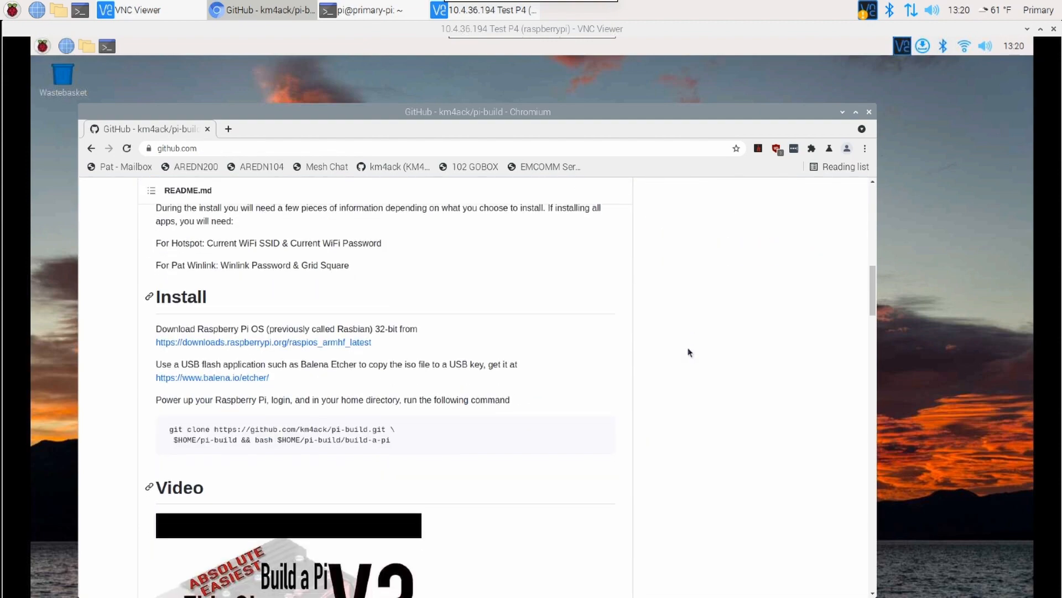
scroll(687, 348, down, 1)
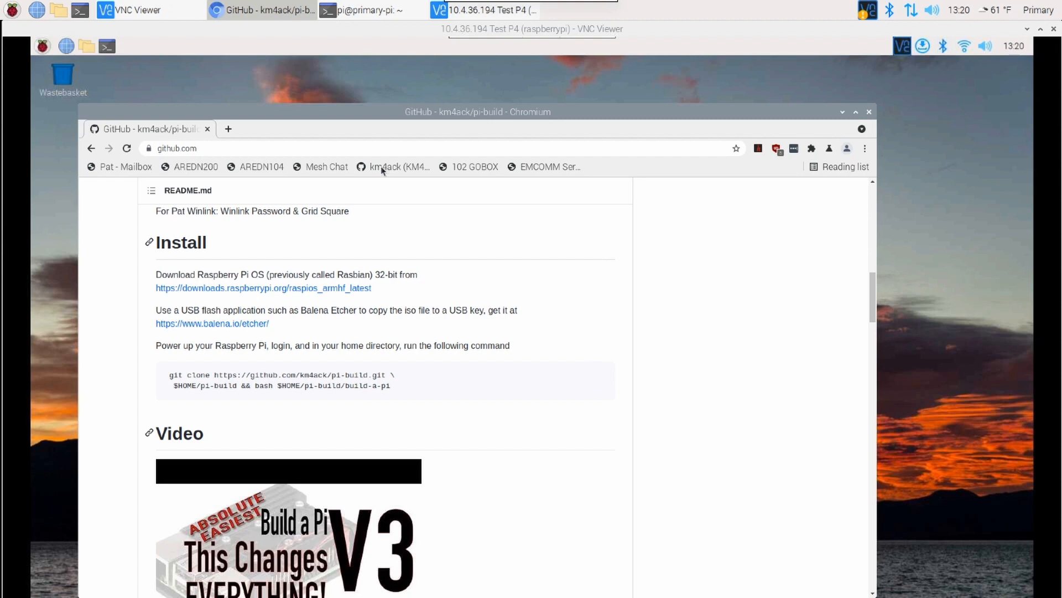
click(270, 10)
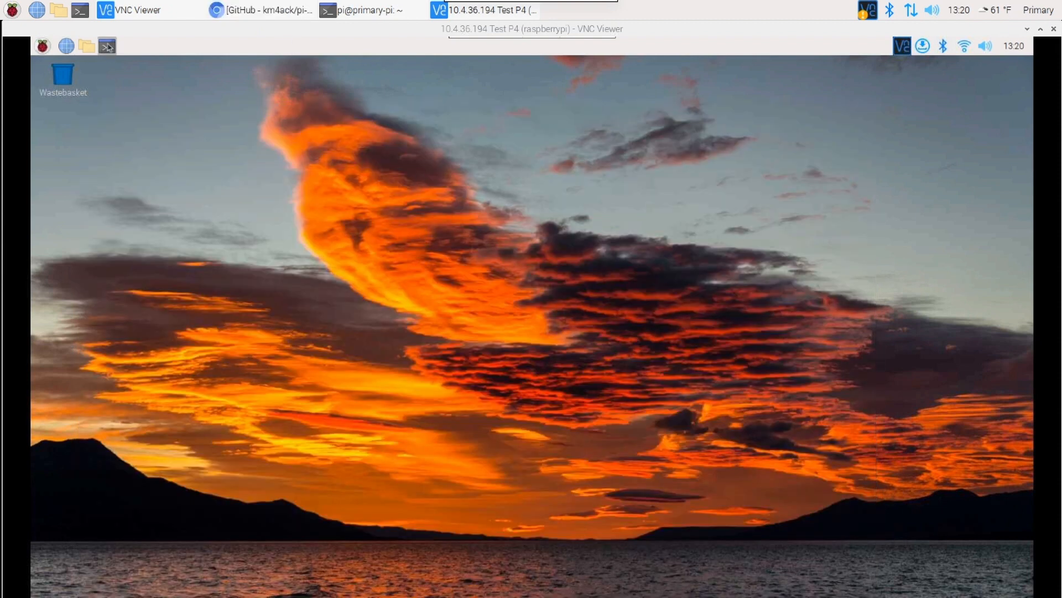
Paste the pi-build git clone and build-a-pi install command into a terminal on the remote Pi and run it.
click(107, 47)
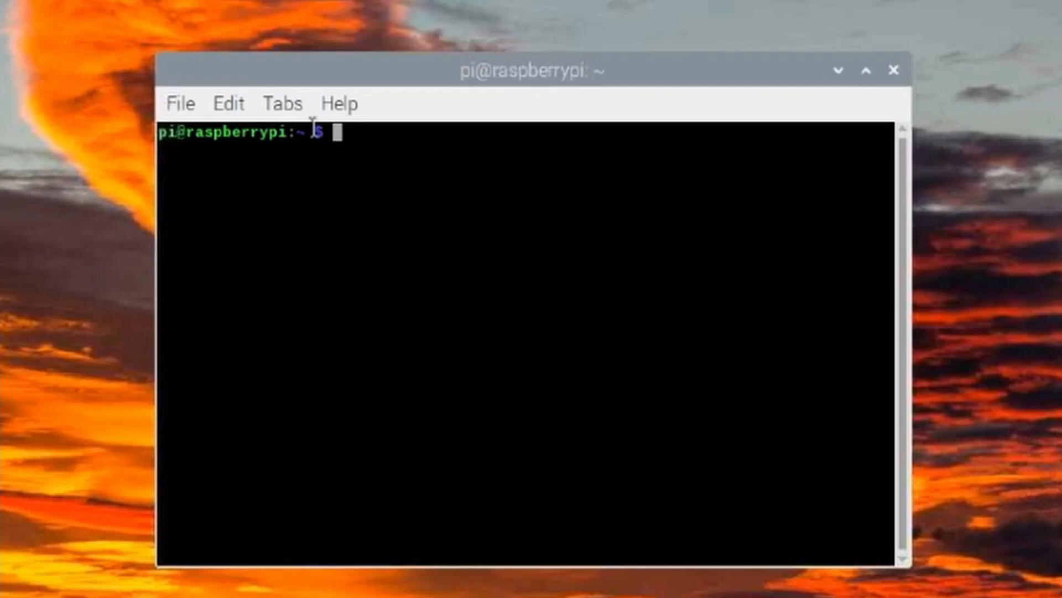
right_click(348, 141)
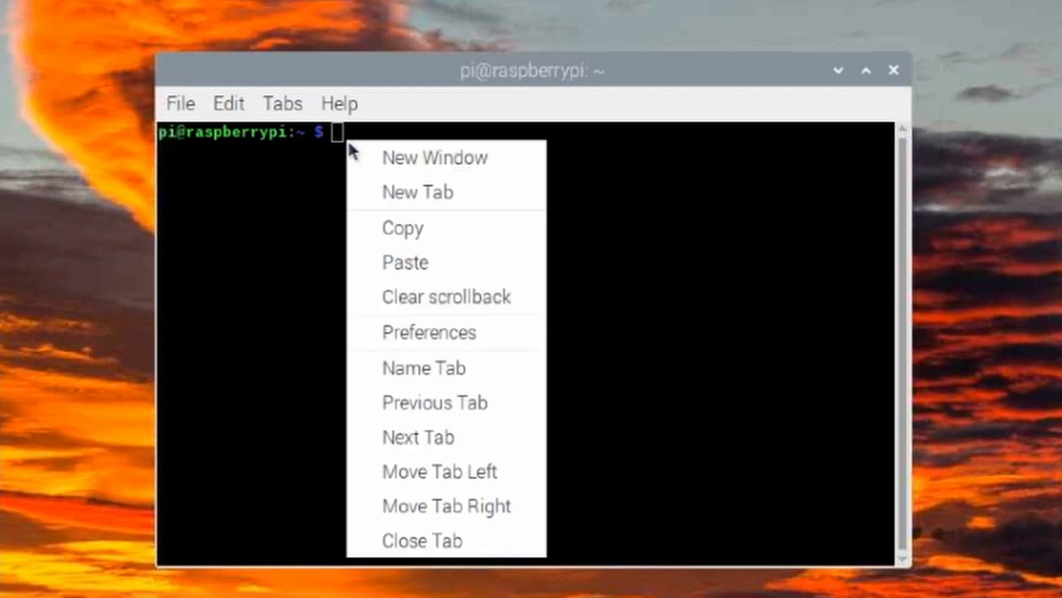
click(407, 261)
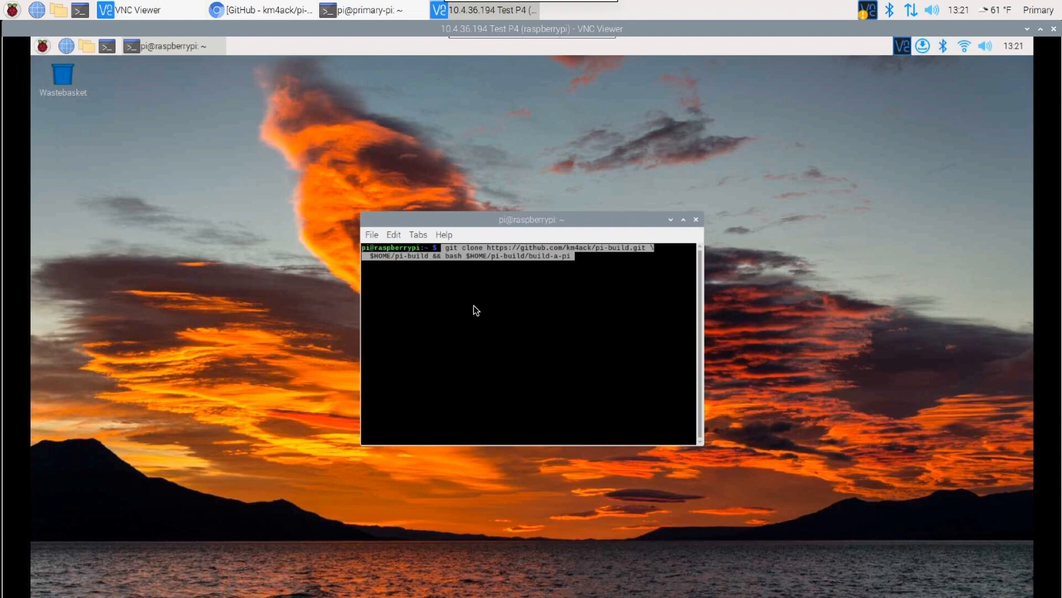
key(Return)
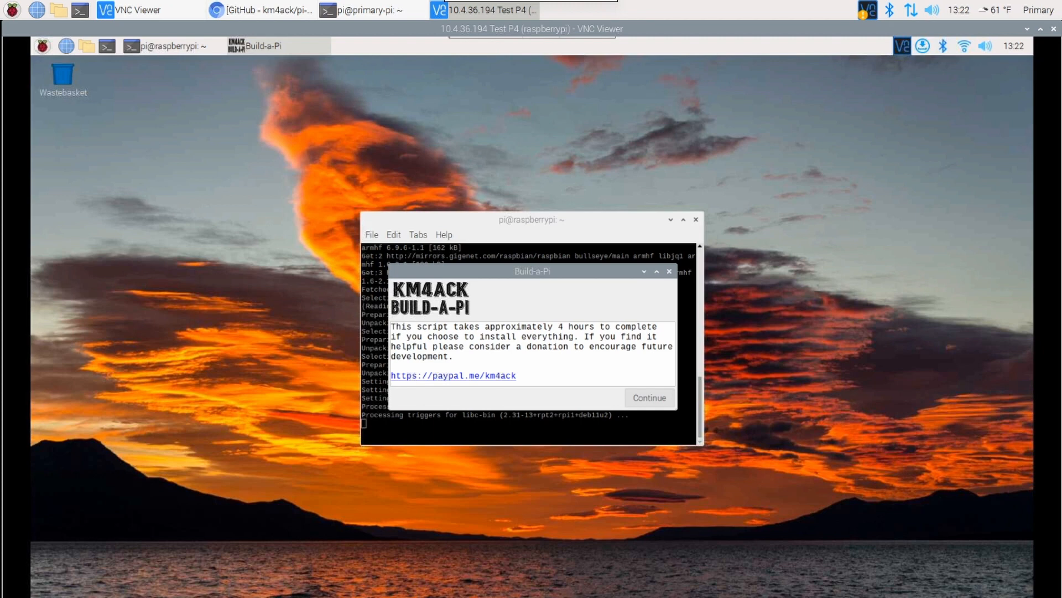
Continue past the Build-a-Pi introduction and submit KM4ACK as the call sign.
click(652, 397)
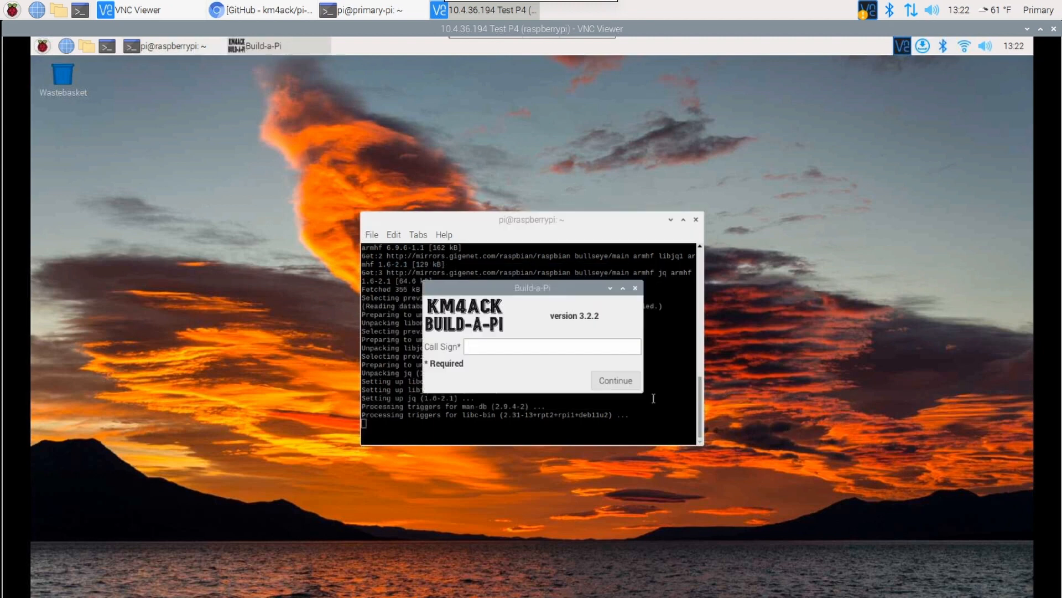
text(KM4ACK)
click(627, 382)
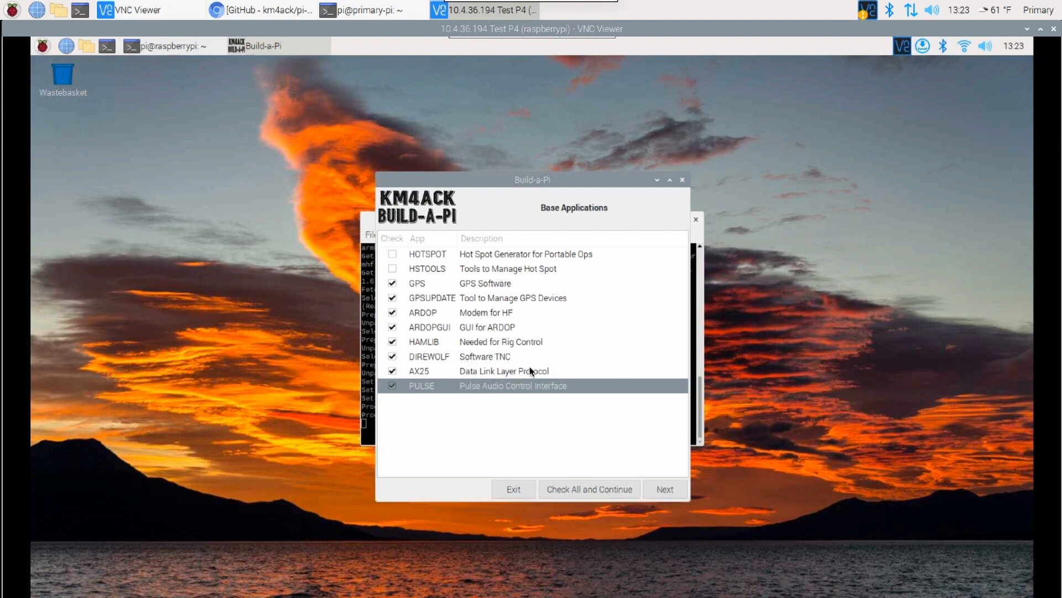
Accept the base applications with all but HOTSPOT and HSTOOLS checked, and choose the USB u-blox 7 GNSS receiver as the GPS.
click(663, 490)
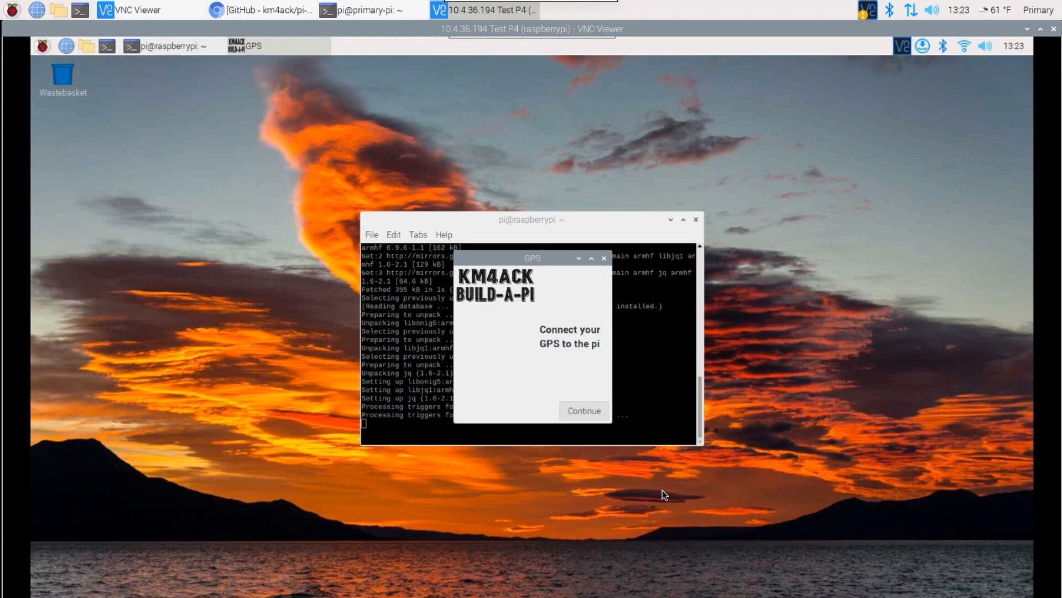
click(584, 411)
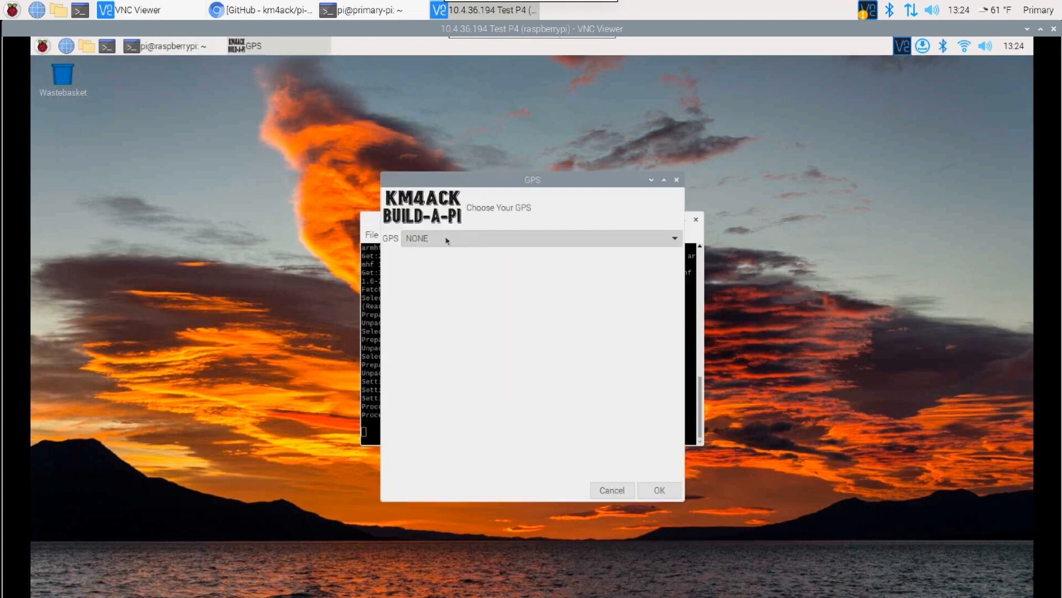
click(447, 239)
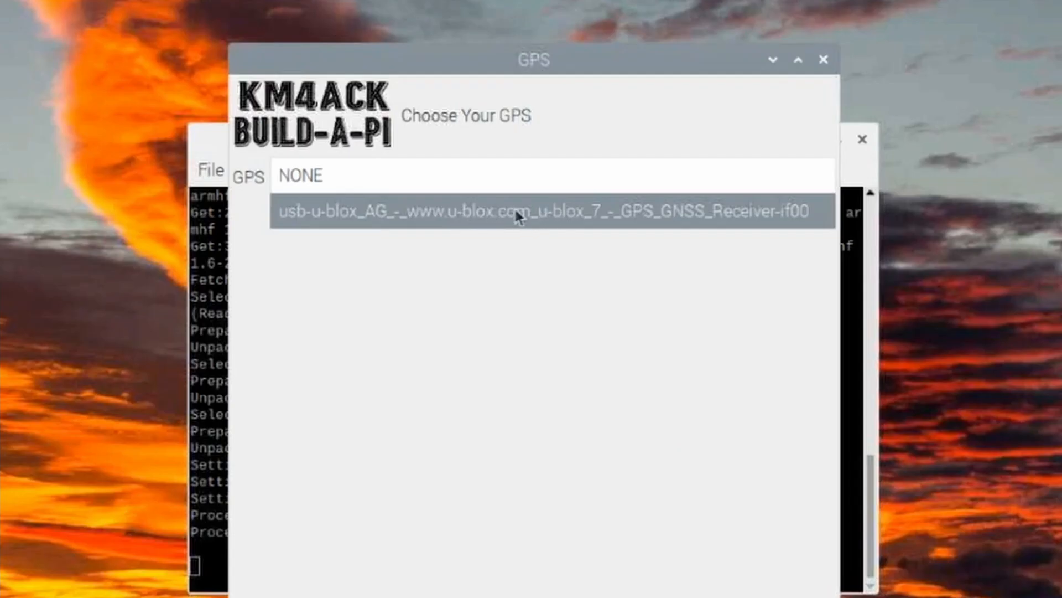
click(625, 220)
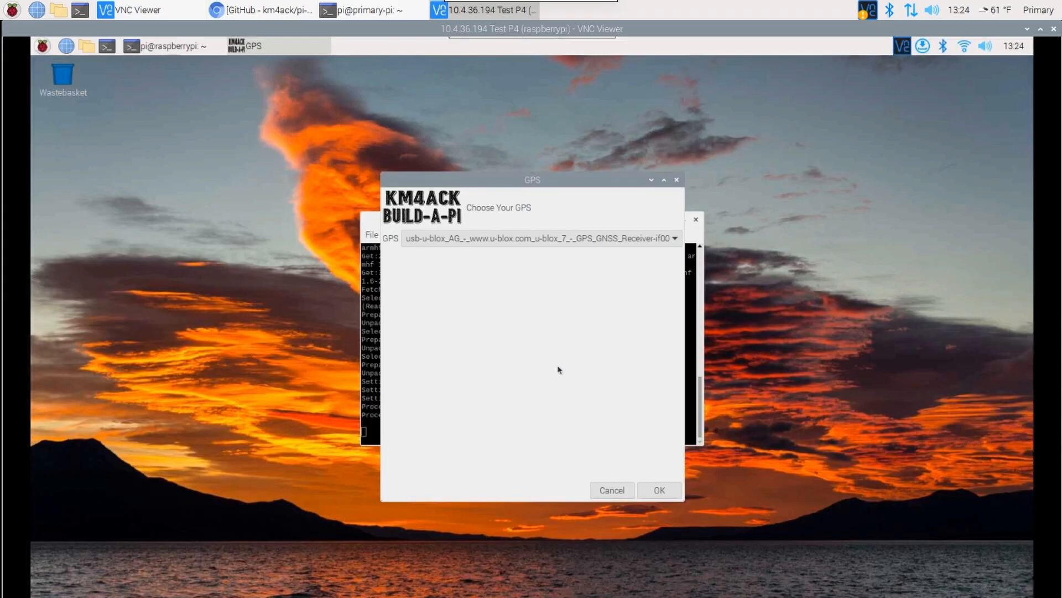
click(666, 490)
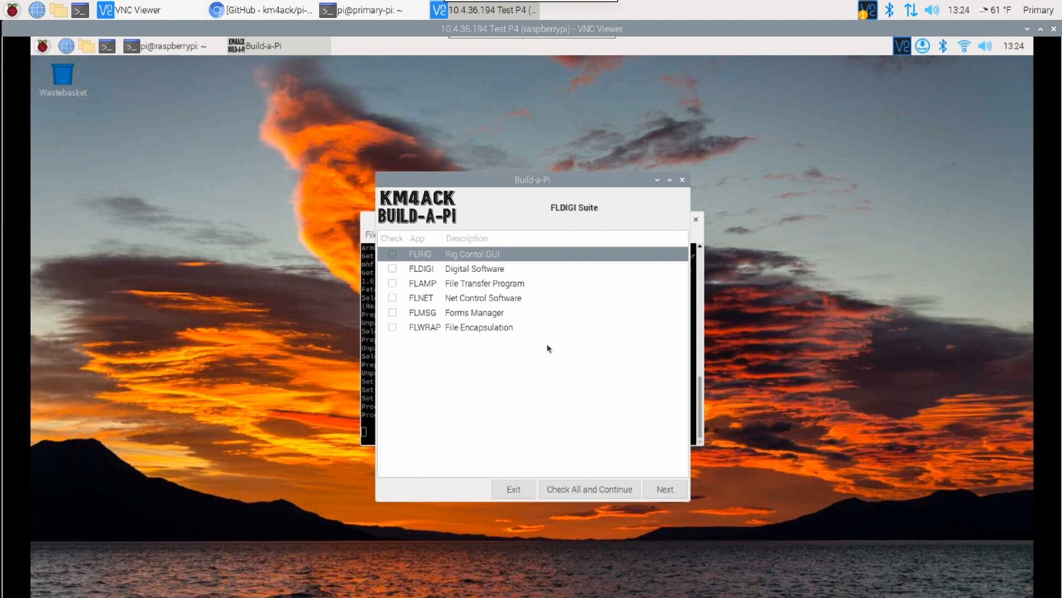
Select FLRIG from the FLDIGI suite, and CONKY, PAT, PAT-MENU, JS8CALL and WSJTX from the ham applications.
click(392, 254)
click(666, 489)
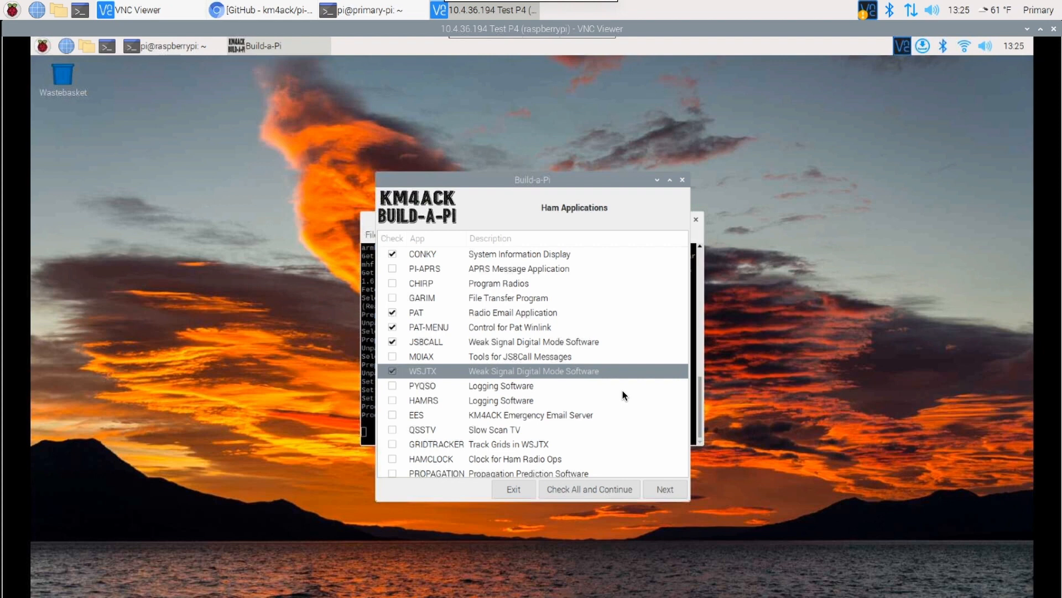
click(662, 486)
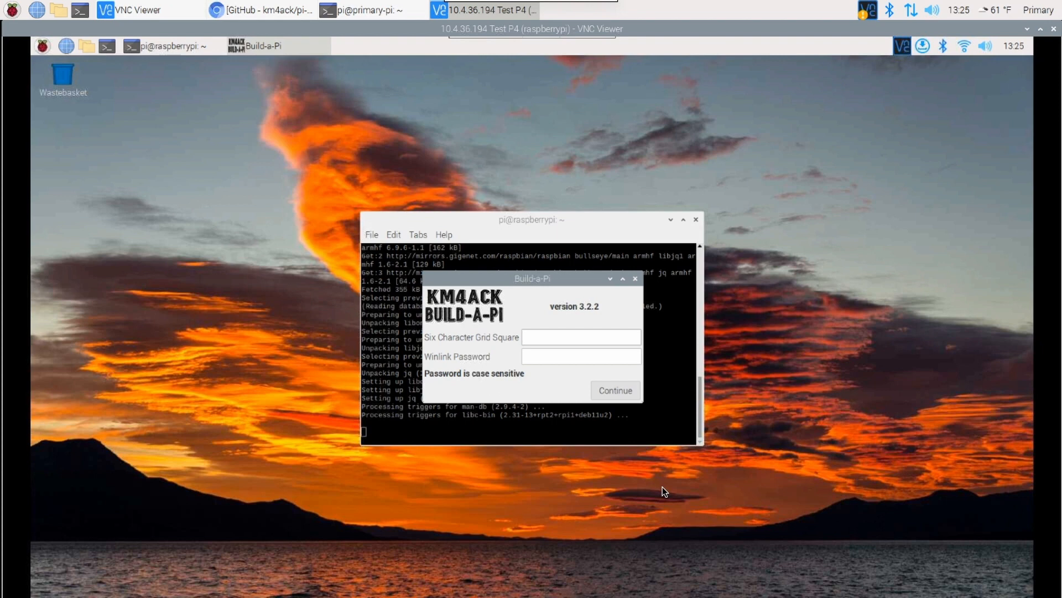
Enter em65tv as the six-character grid square, fill in the Winlink password, and continue.
text(em65tv)
key(Tab)
text(password)
drag(573, 356, 472, 355)
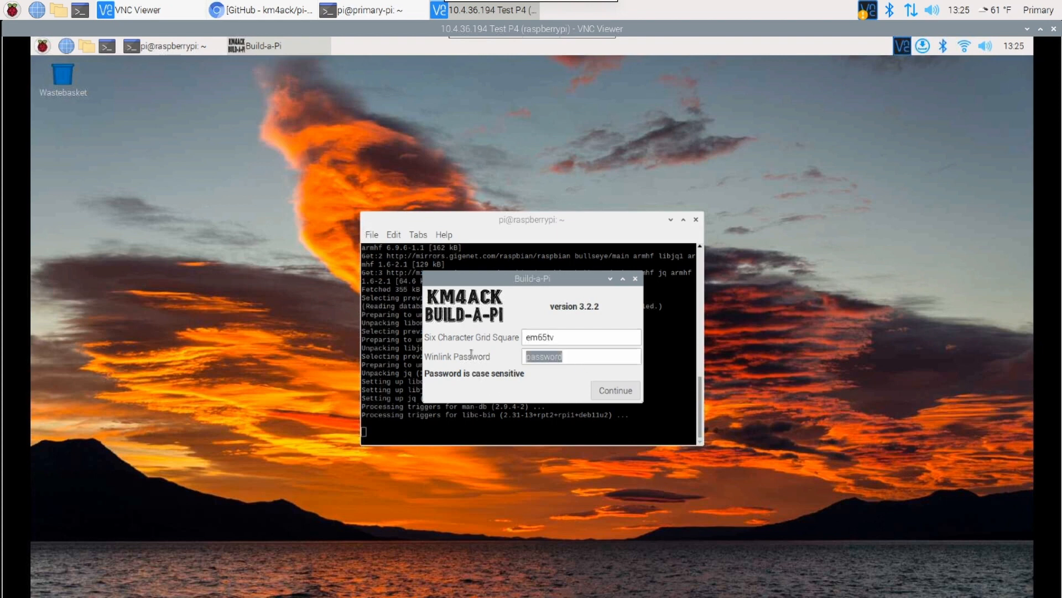
click(582, 356)
click(616, 390)
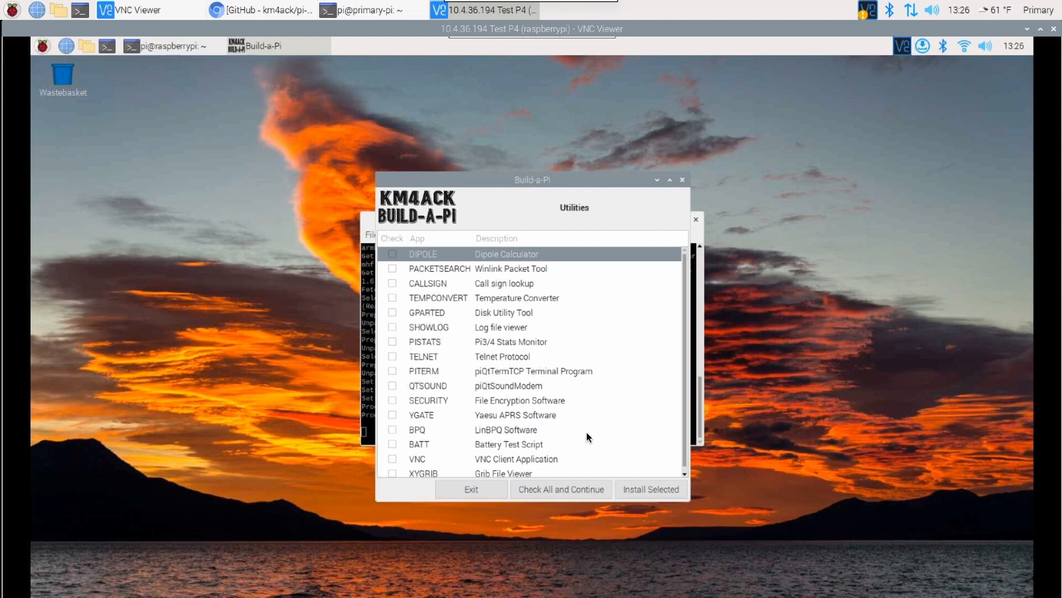
Install the selected applications, reboot the Pi once the build finishes, and dismiss the completion notice and security warning.
click(656, 492)
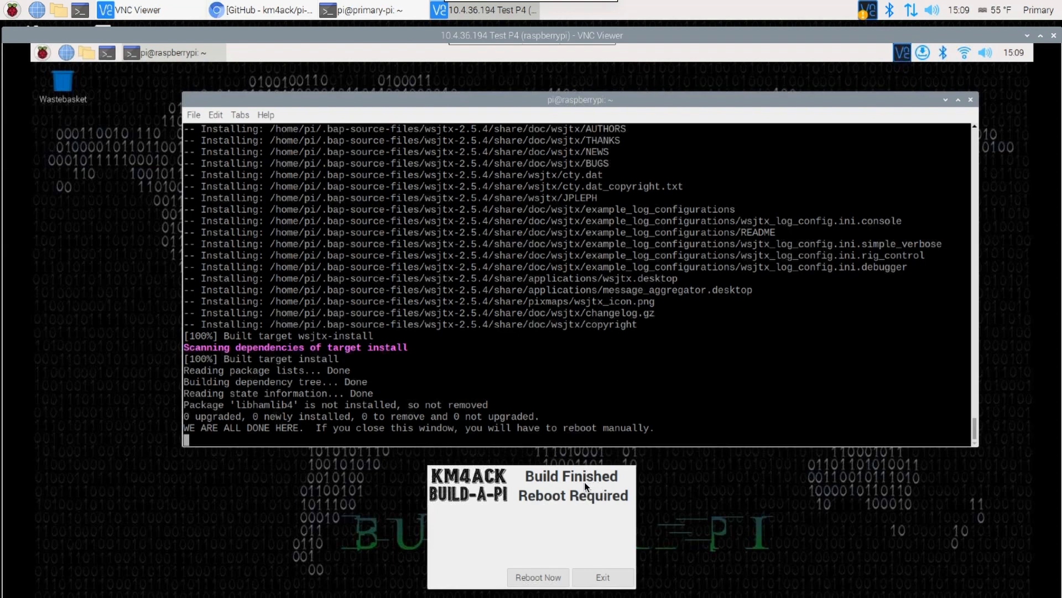
click(536, 575)
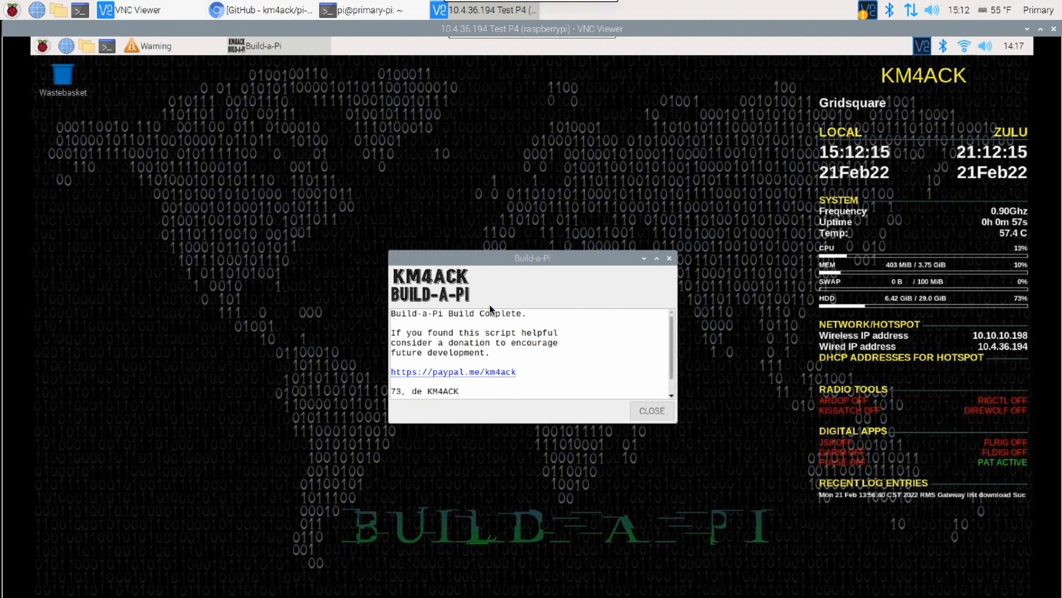
click(653, 412)
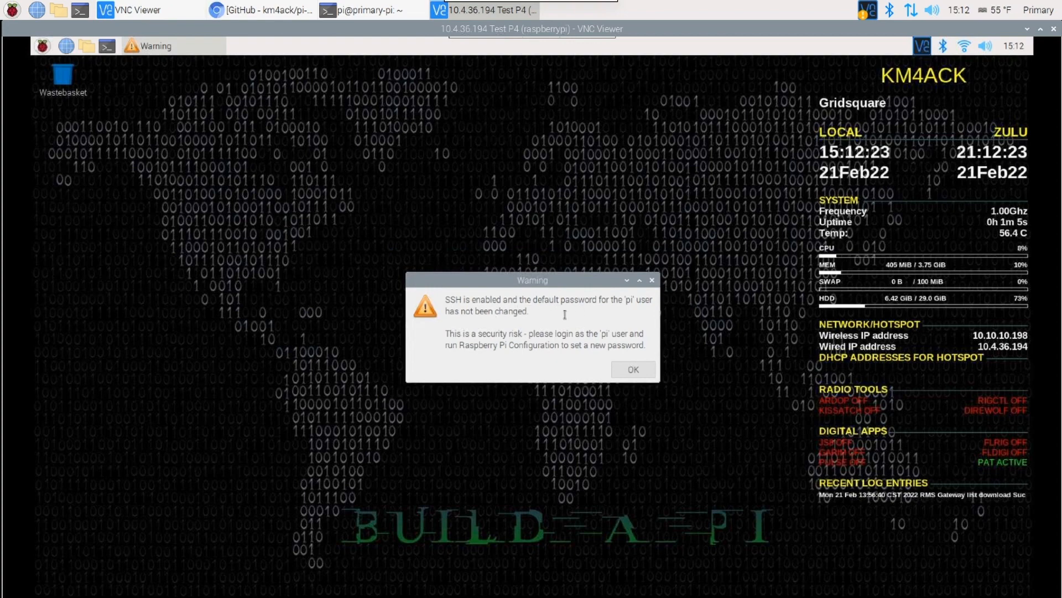
click(641, 369)
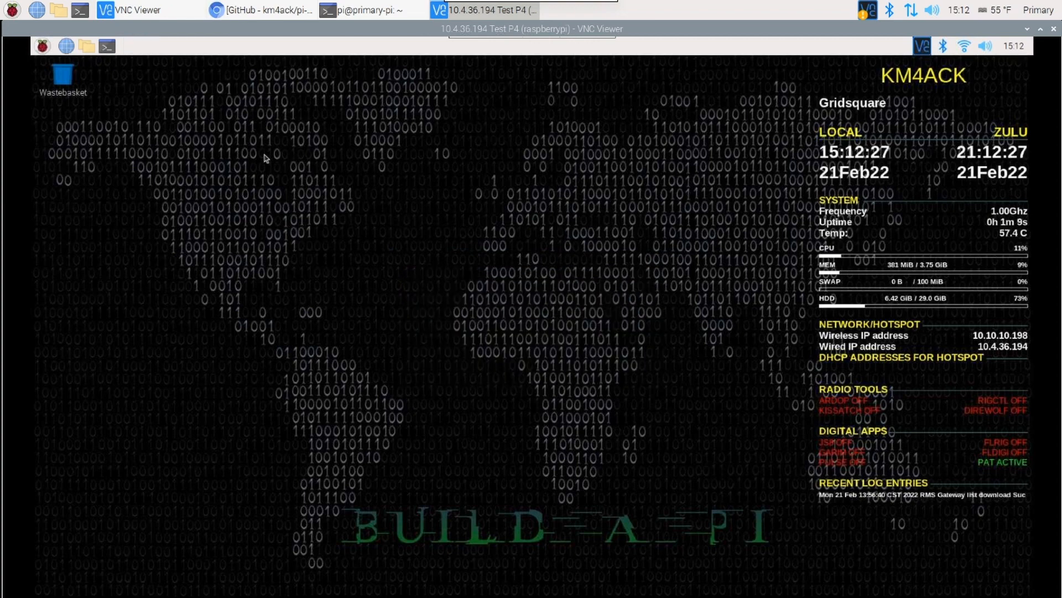
Launch FLRIG from the remote Pi's Hamradio applications and dismiss the transceiver warning.
click(41, 47)
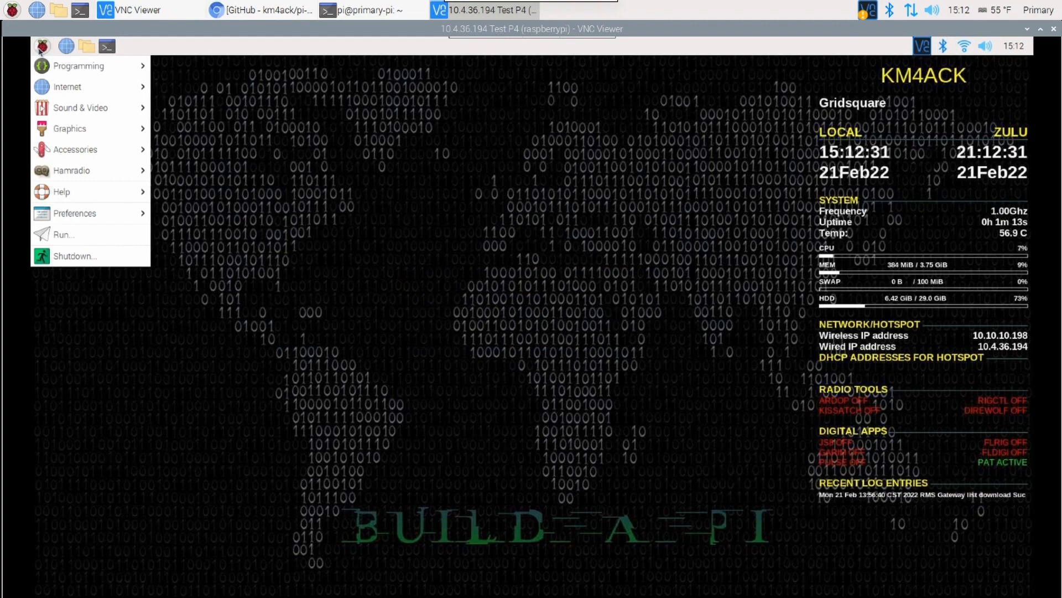
mouse_move(107, 179)
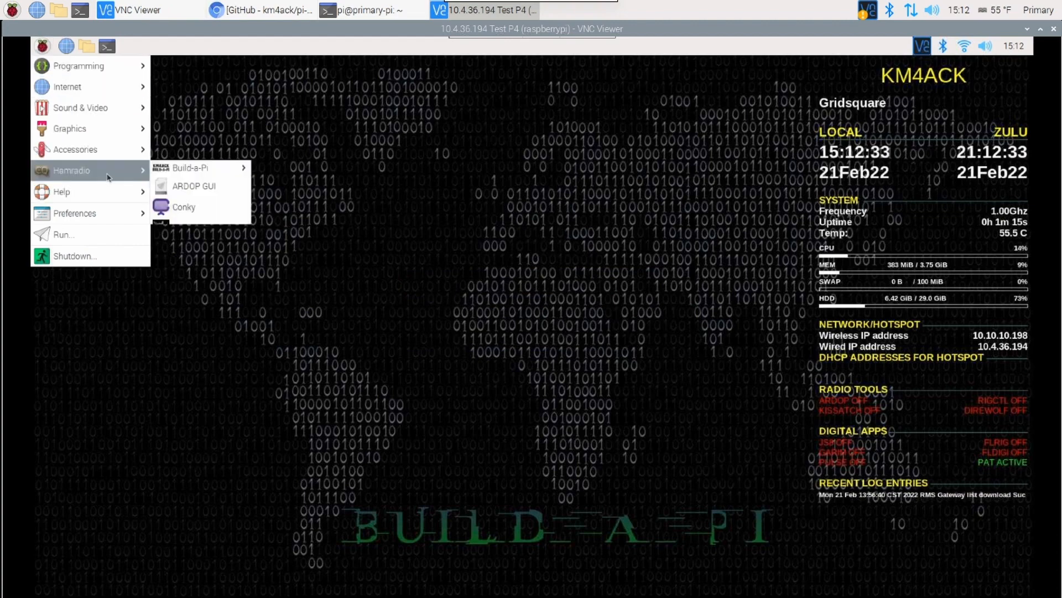
click(190, 250)
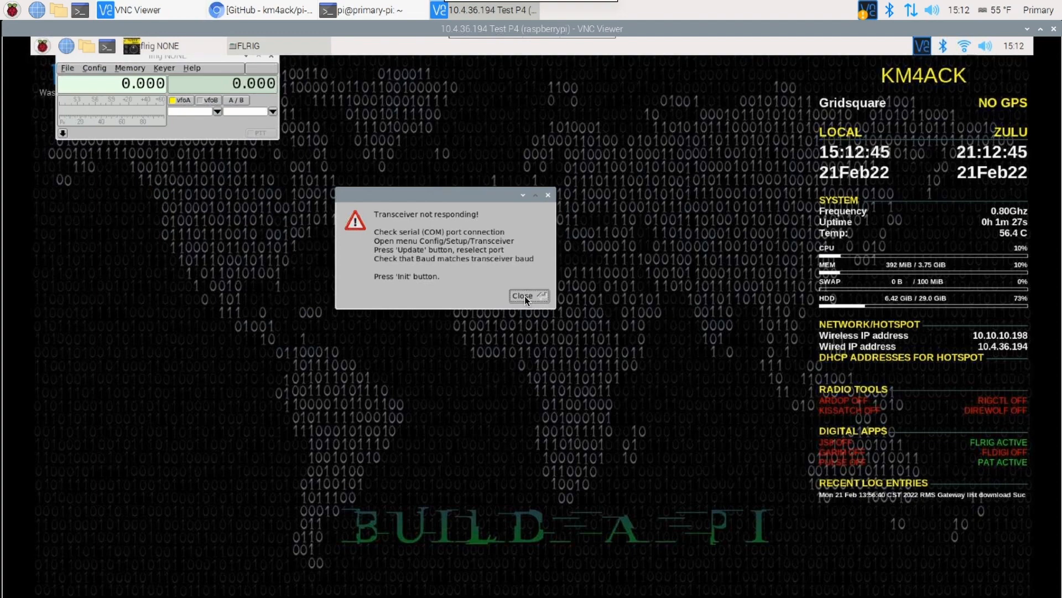
click(527, 296)
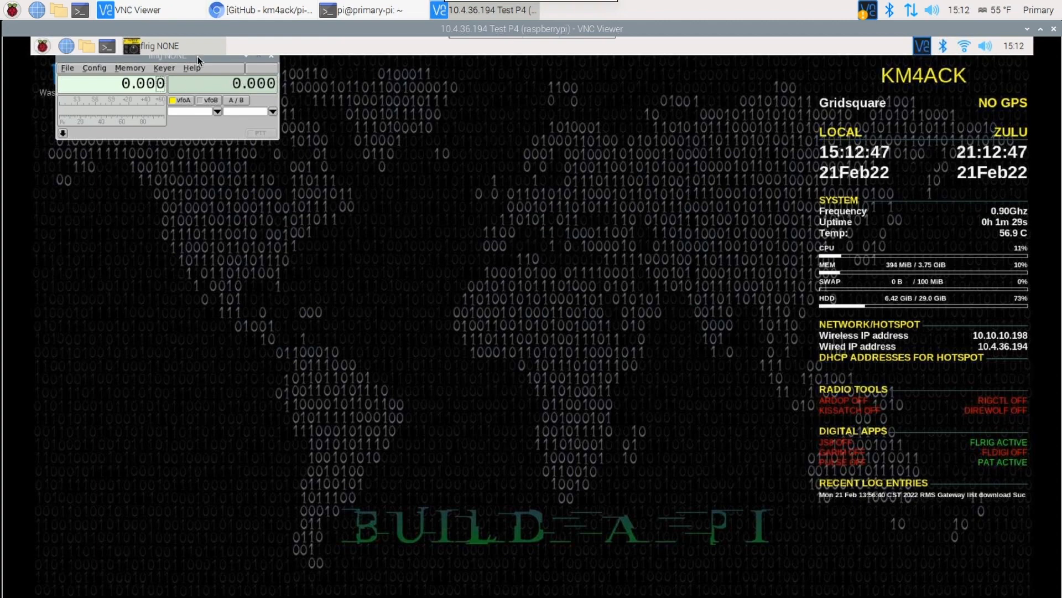
Open FLRIG's transceiver setup configuration and move its window to the middle of the remote desktop.
drag(198, 58, 494, 215)
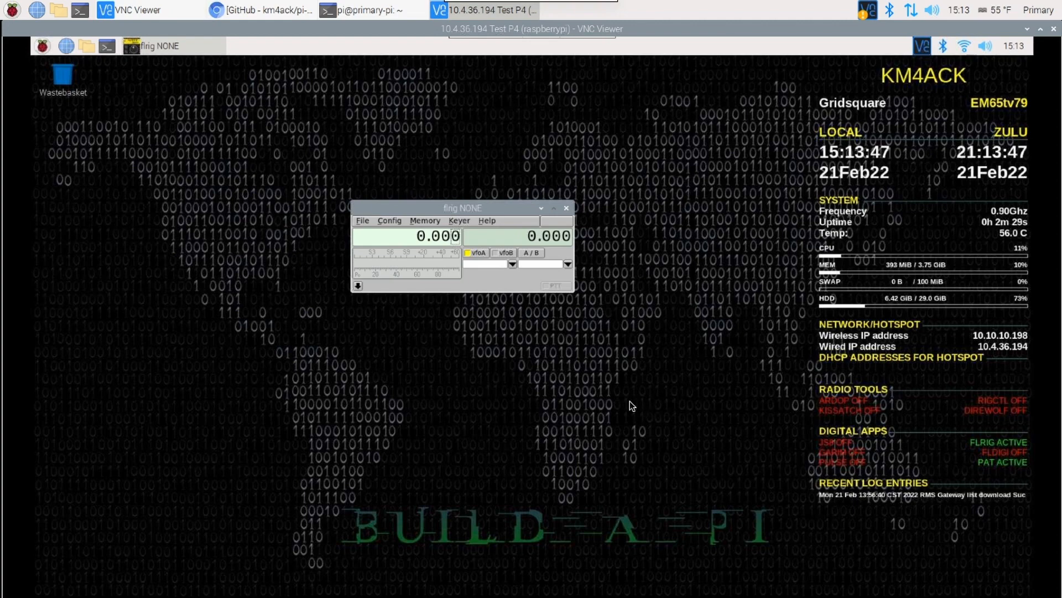
click(363, 220)
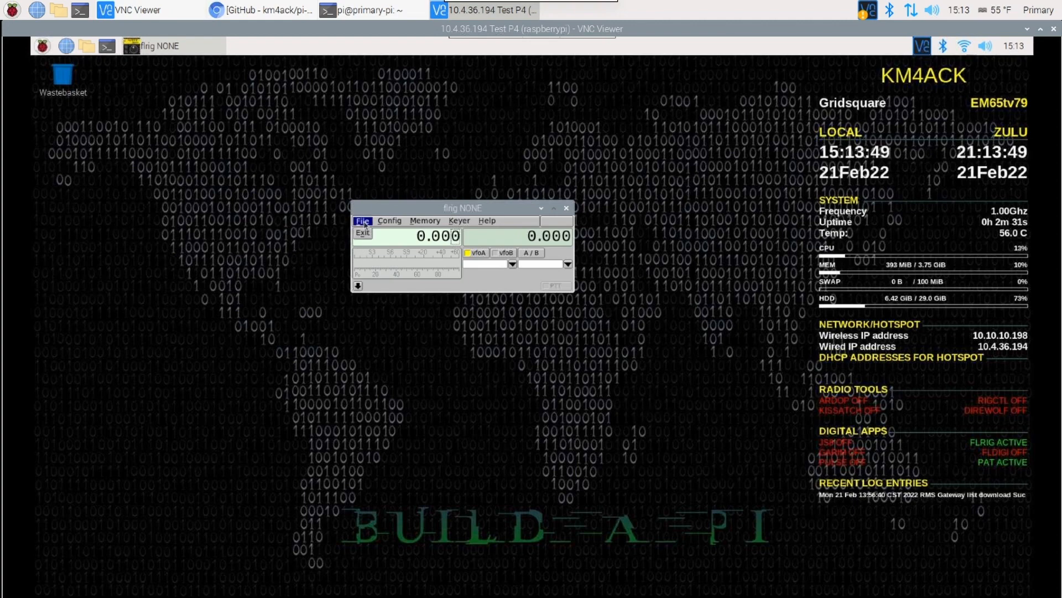
click(389, 221)
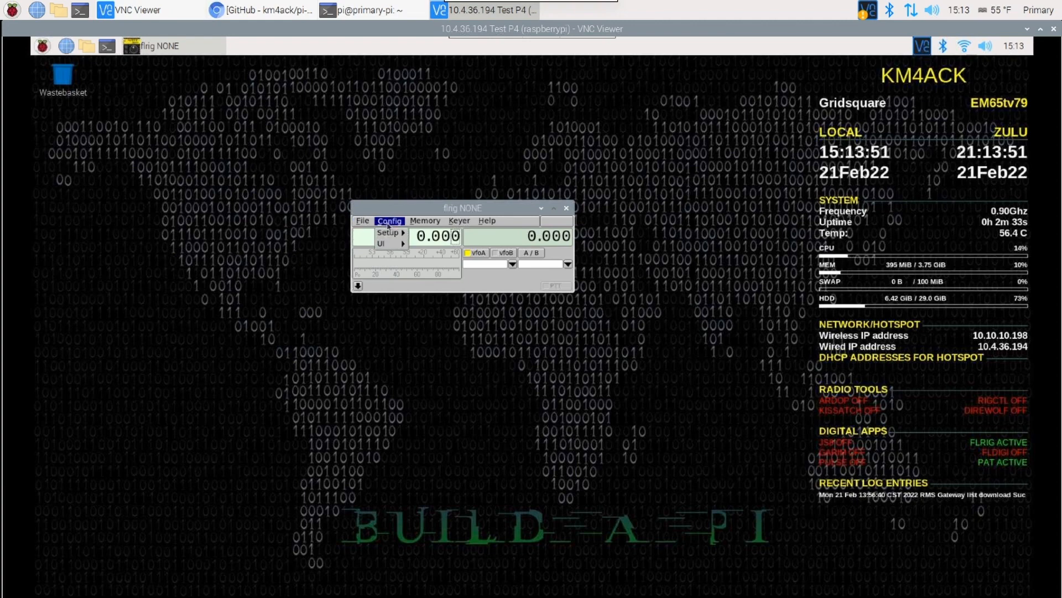
mouse_move(390, 233)
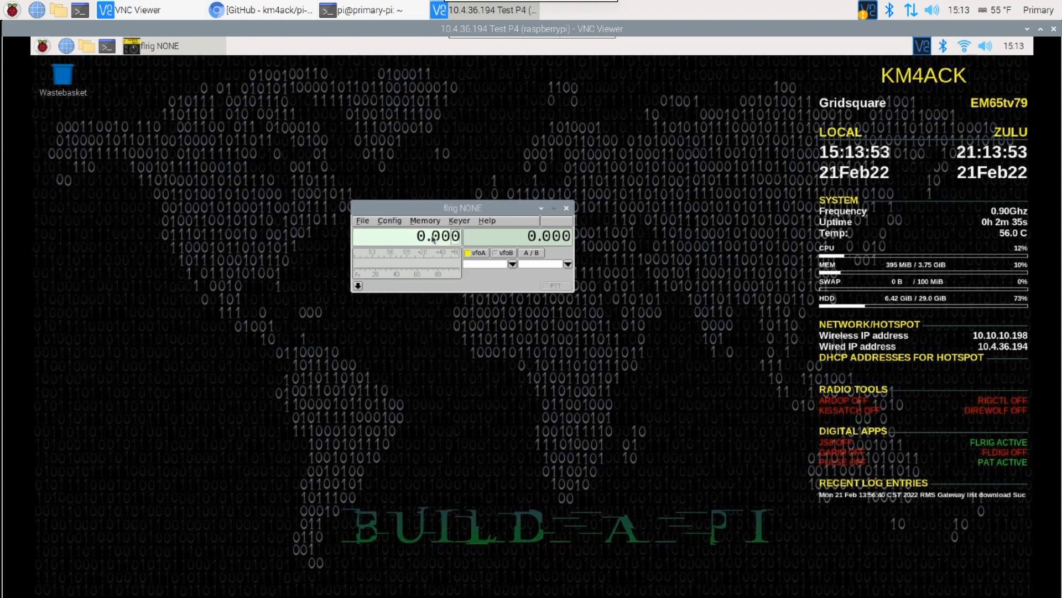
click(433, 233)
drag(382, 344, 555, 178)
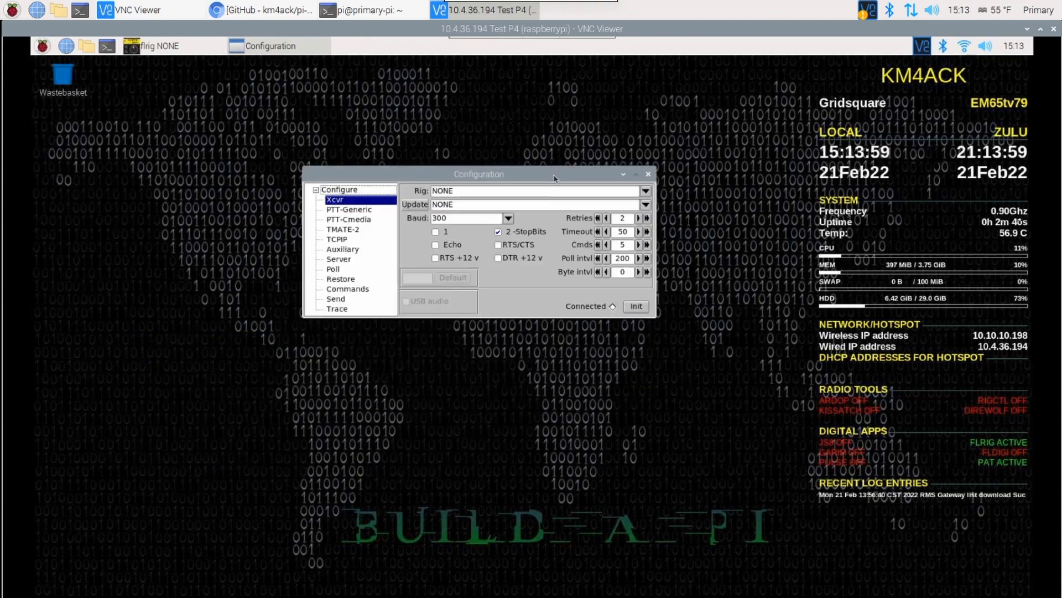
List the connected serial devices in a terminal on the remote Pi with ls /dev/serial/by-id.
click(108, 49)
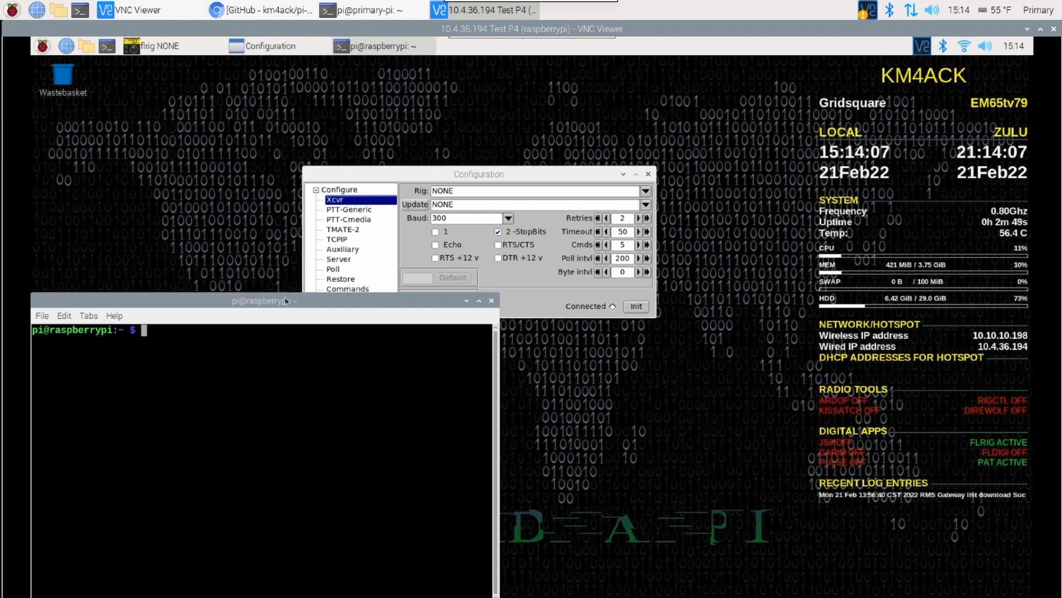
drag(282, 299, 528, 158)
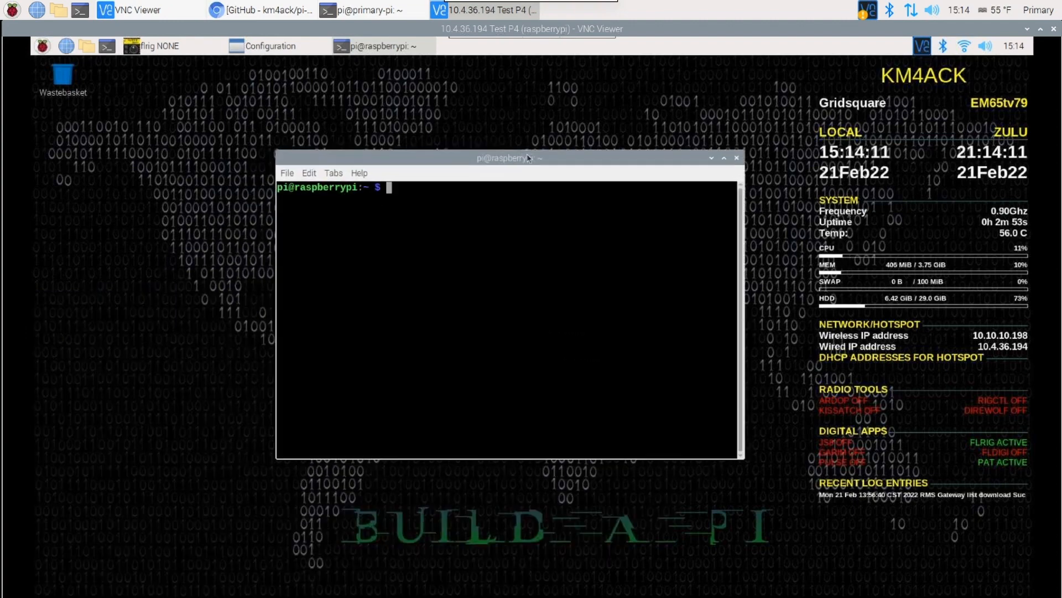
text(ls /dev/)
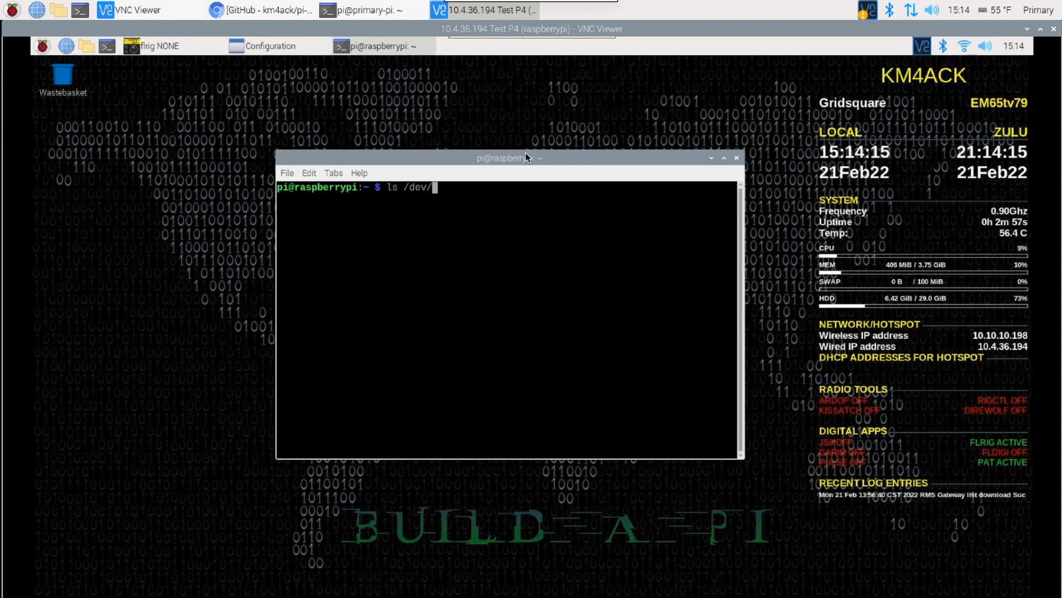
text(serial/by-)
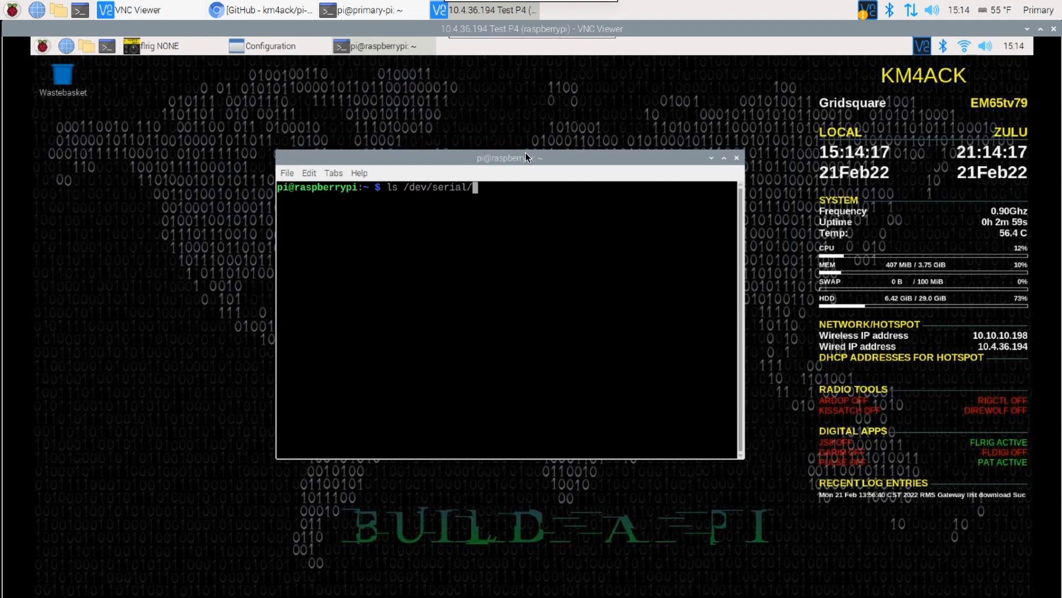
text(id)
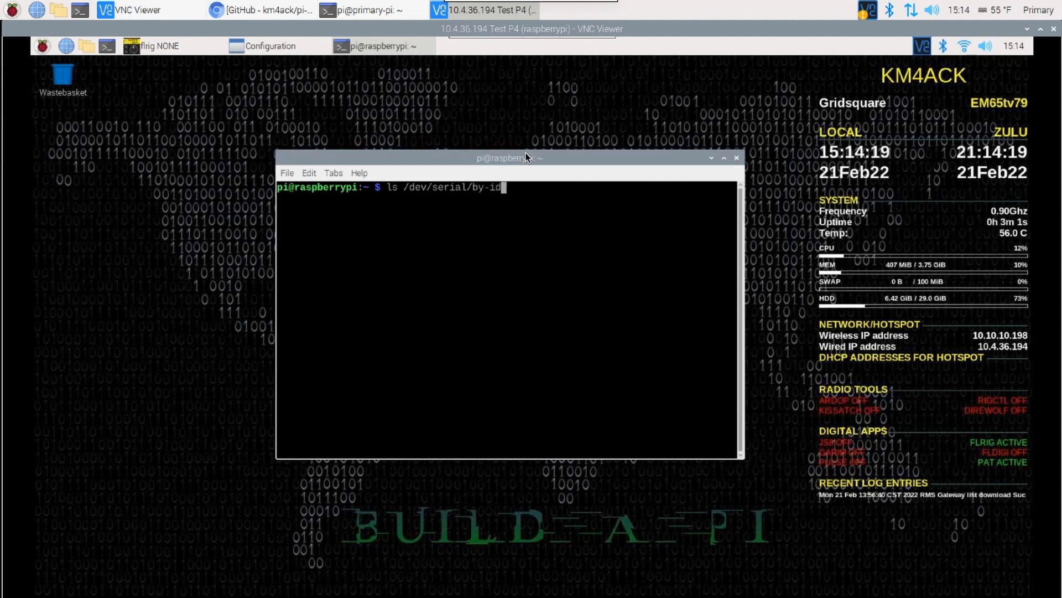
key(Return)
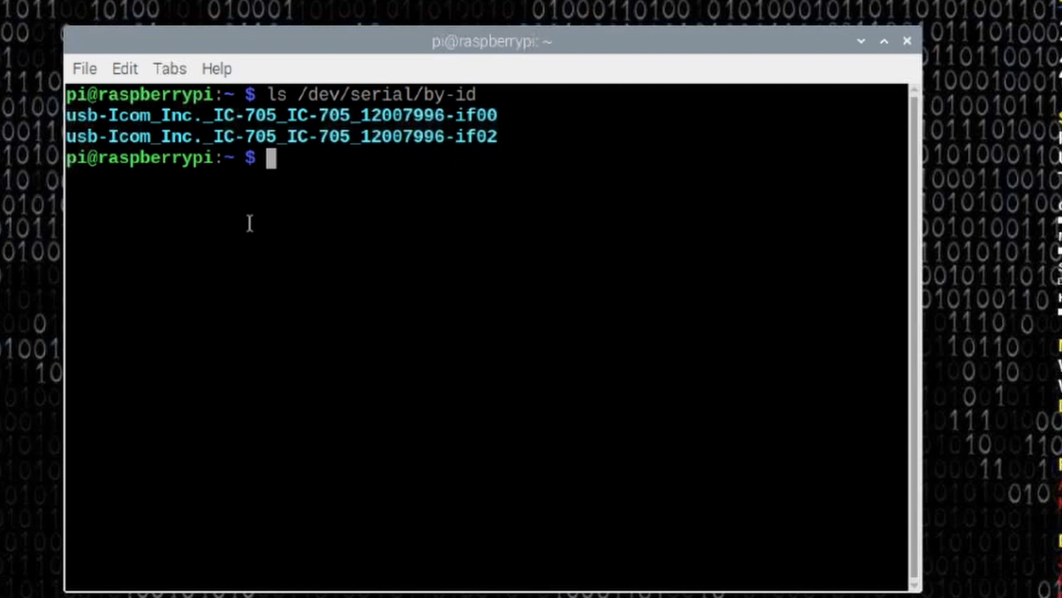
Highlight the IC-705 model and the if00 and if02 endings in the device listing, and minimize the terminal.
drag(244, 117, 267, 117)
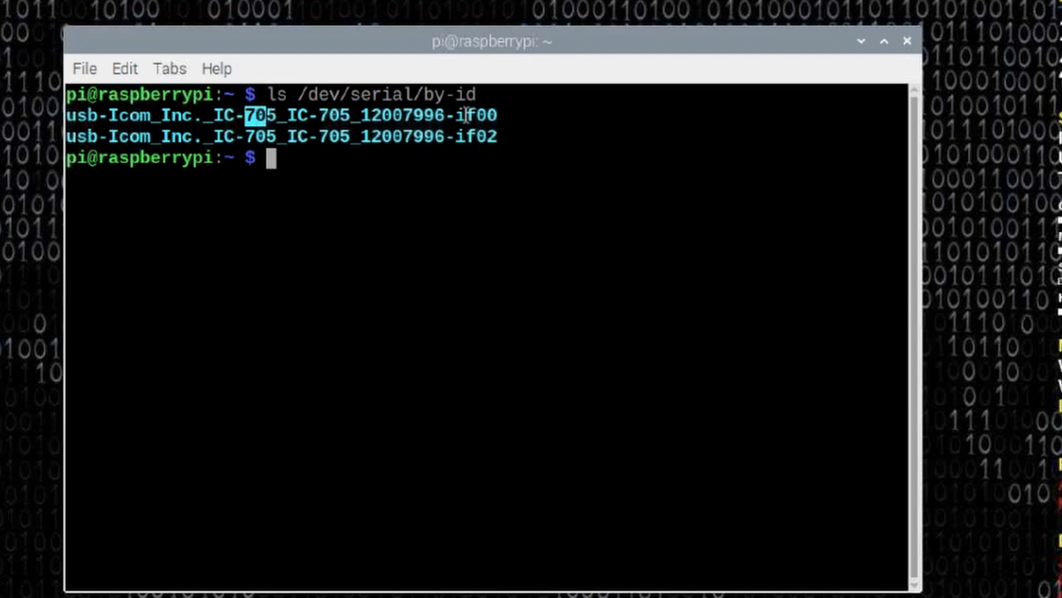
drag(457, 118, 499, 136)
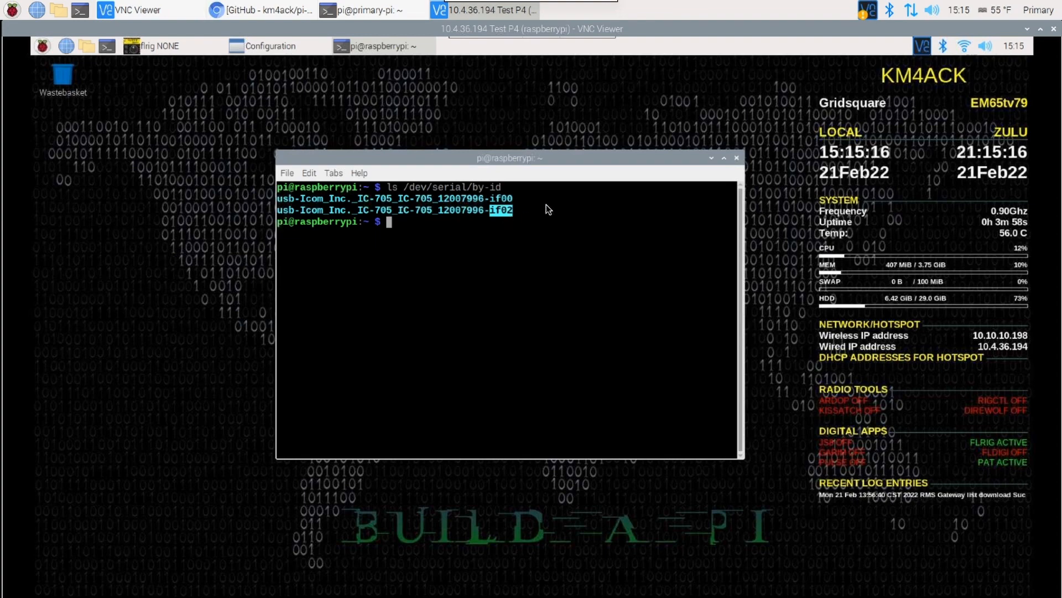
click(711, 159)
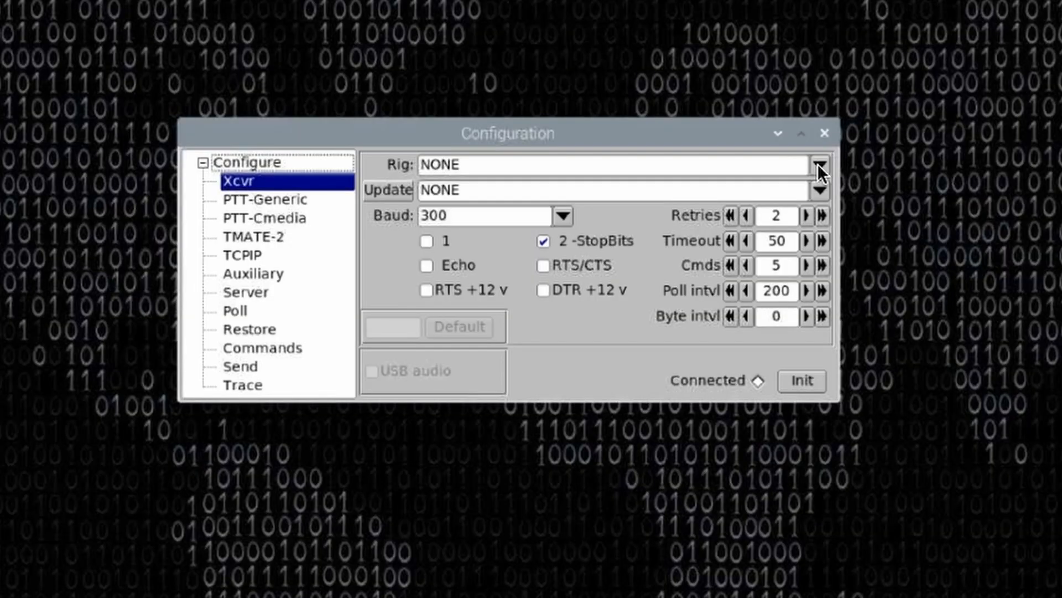
Set FLRIG's rig to IC-705 on its by-id serial port ending in if00, initialize the connection, and close the configuration.
click(646, 191)
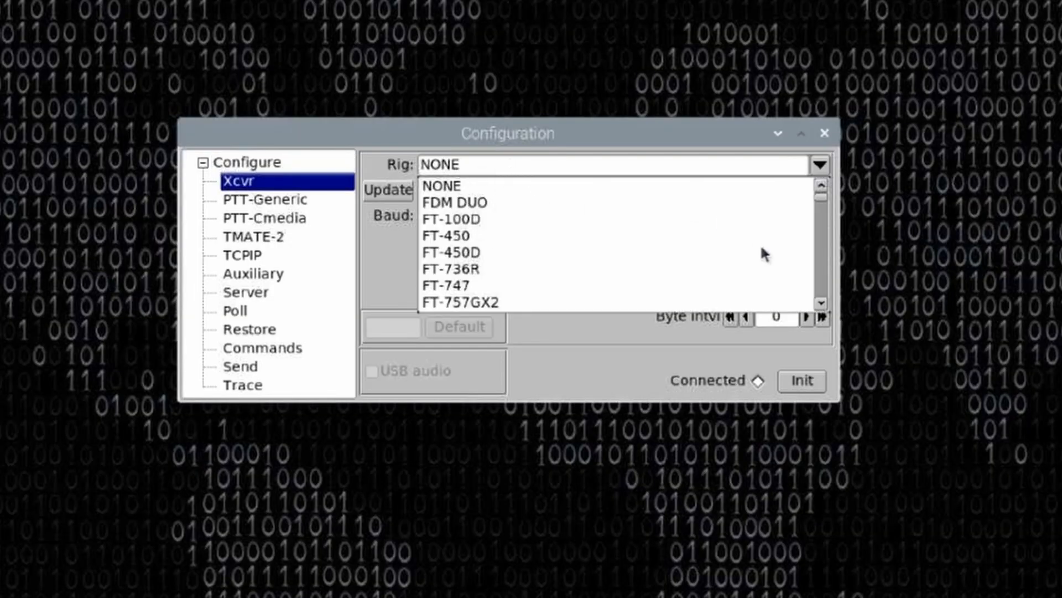
click(821, 303)
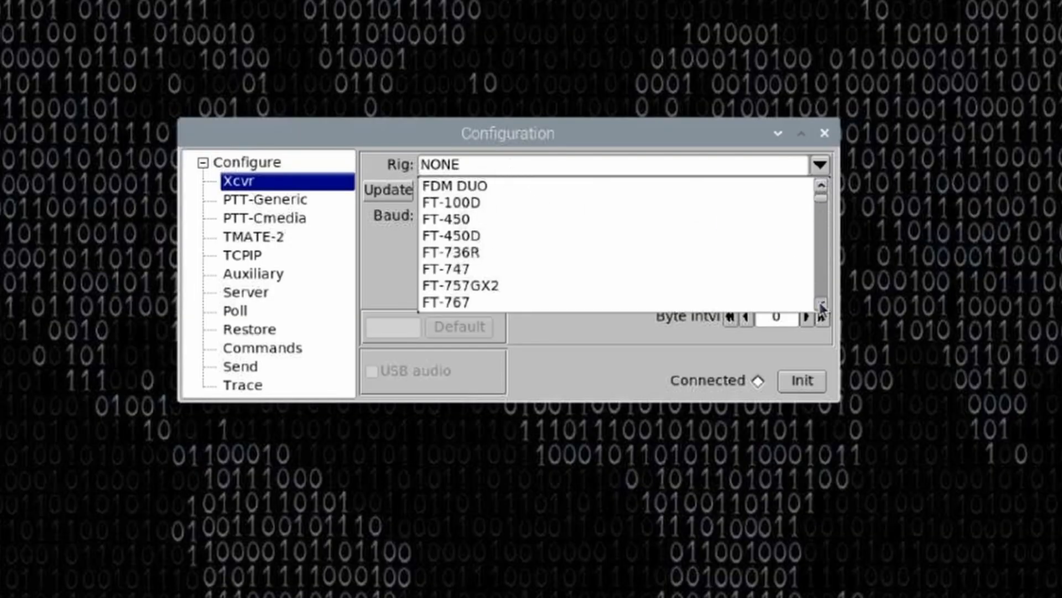
drag(822, 304, 821, 305)
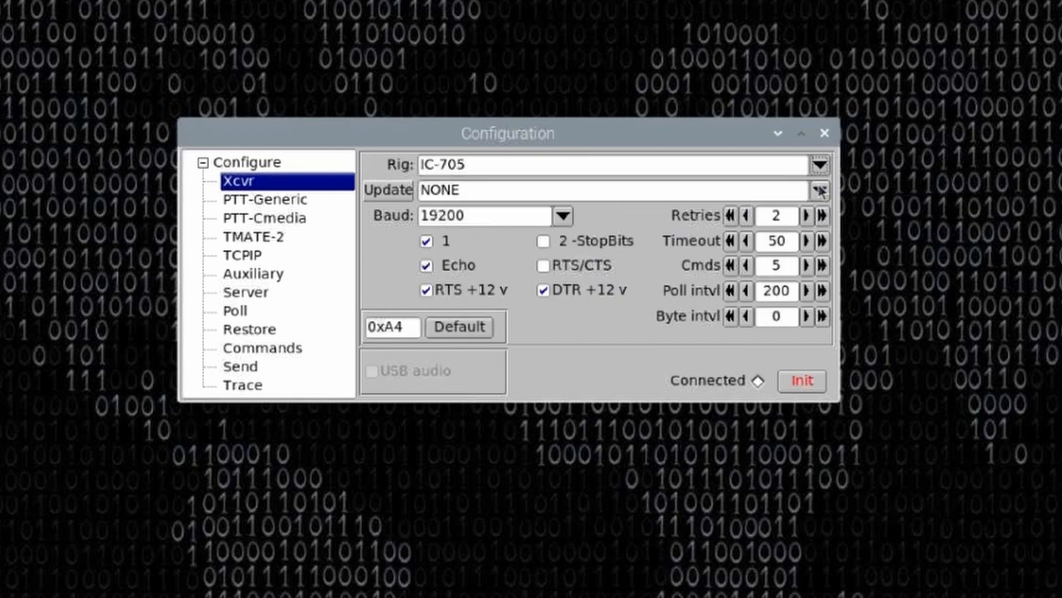
click(819, 188)
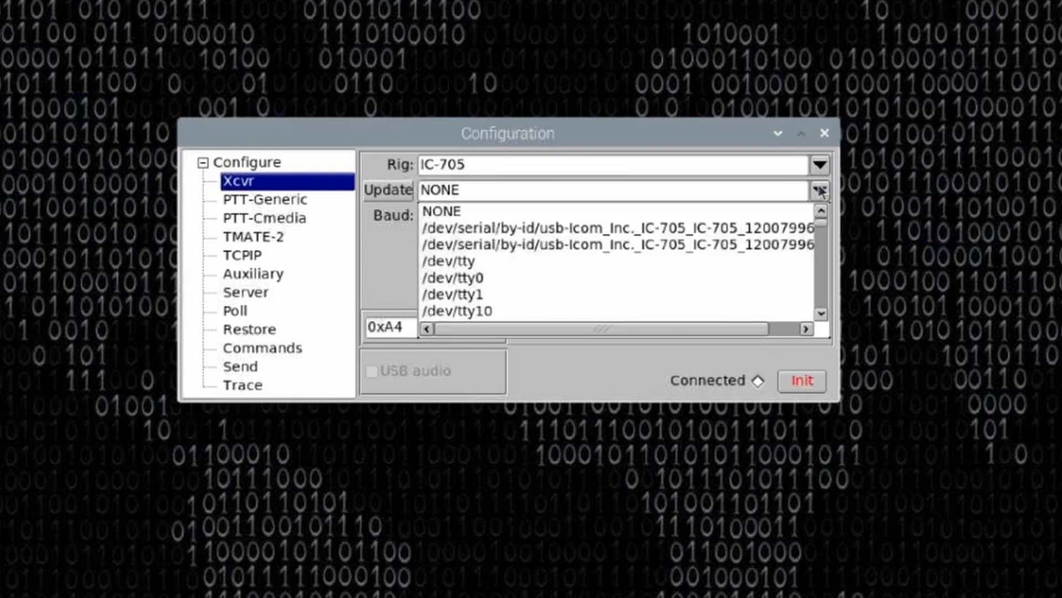
click(563, 224)
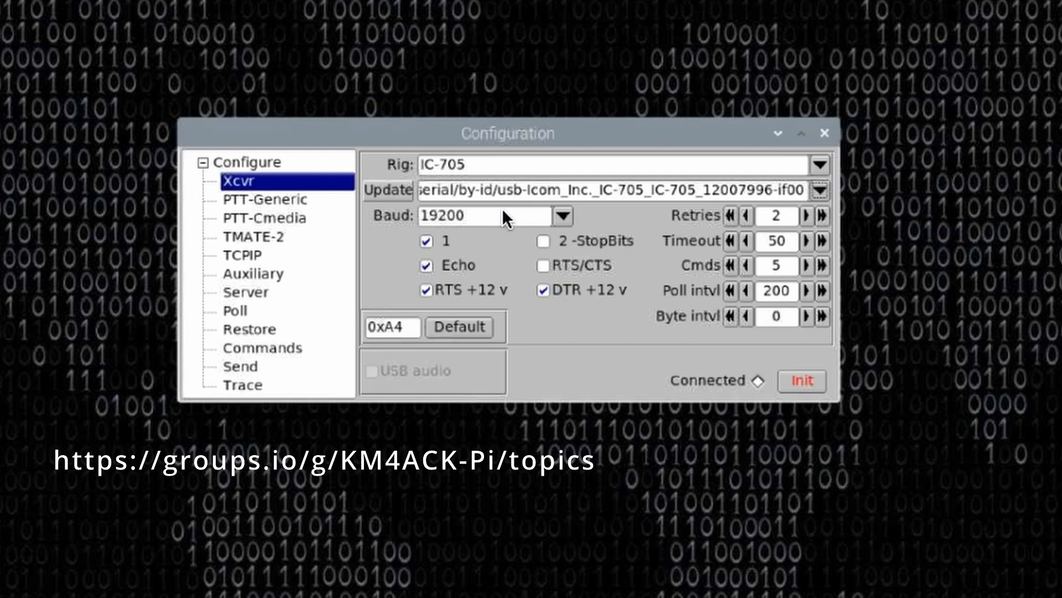
click(797, 379)
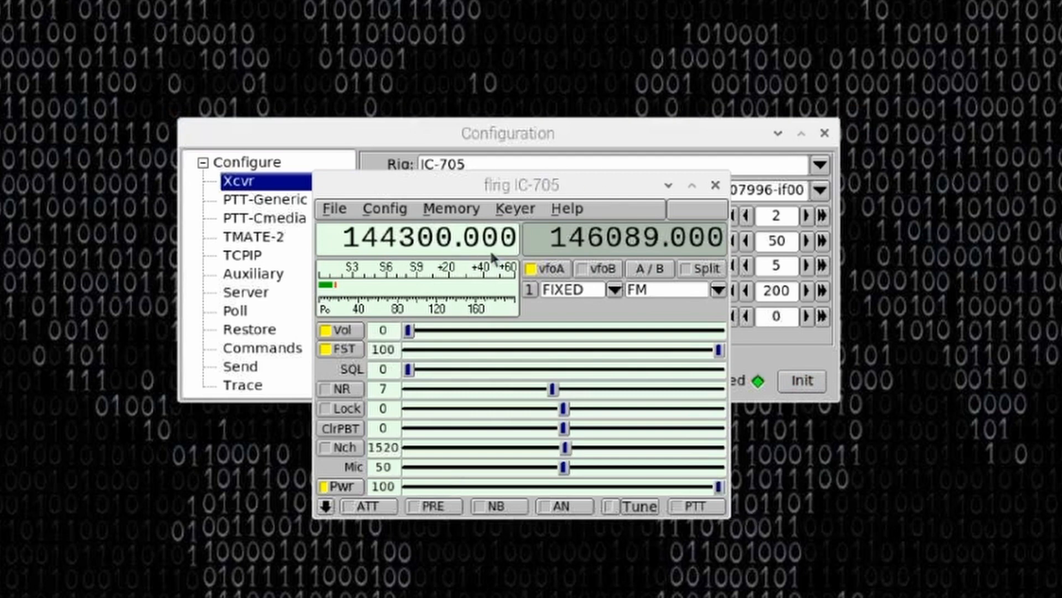
click(731, 132)
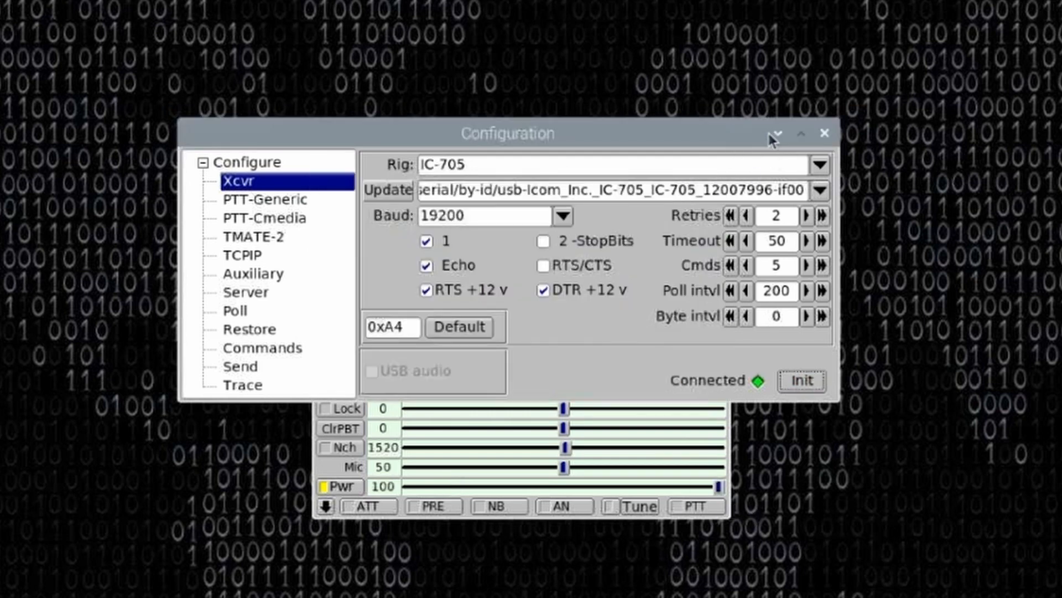
click(825, 134)
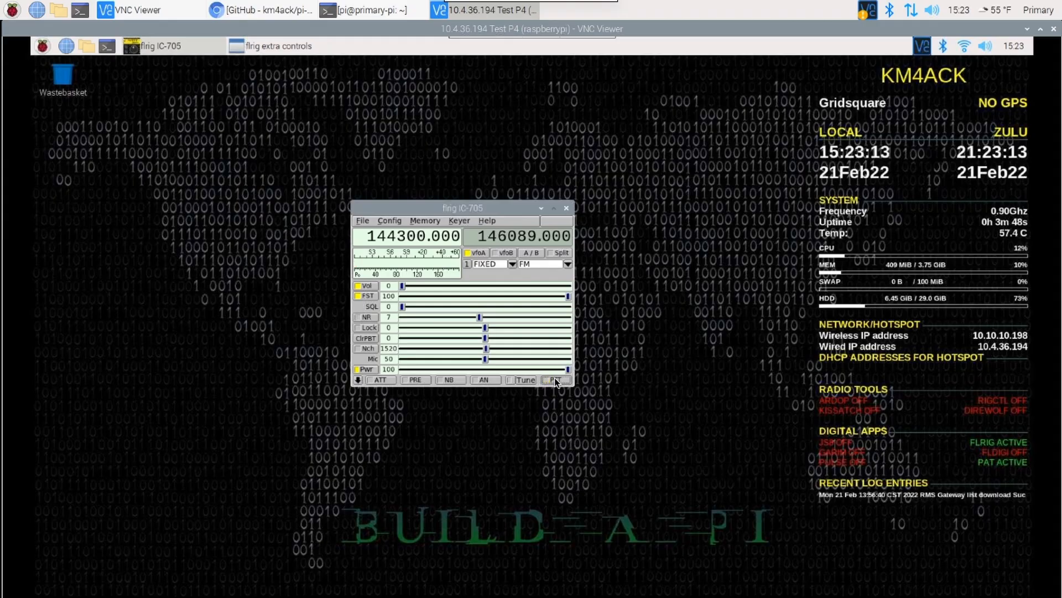
Exit FLRIG, relaunch it from the Hamradio applications, and minimize its window.
click(361, 222)
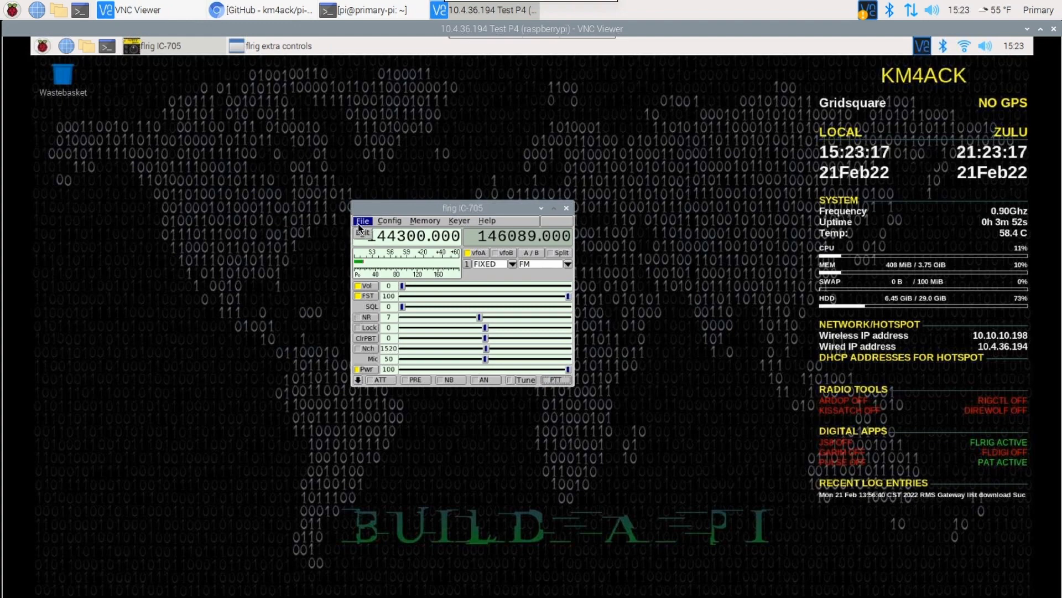
click(361, 231)
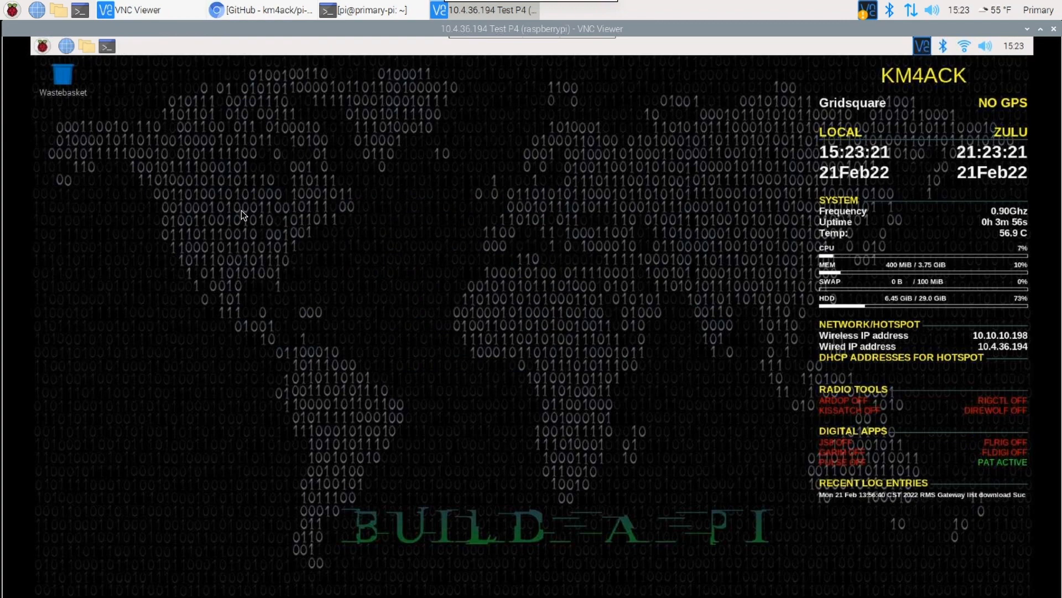
click(42, 47)
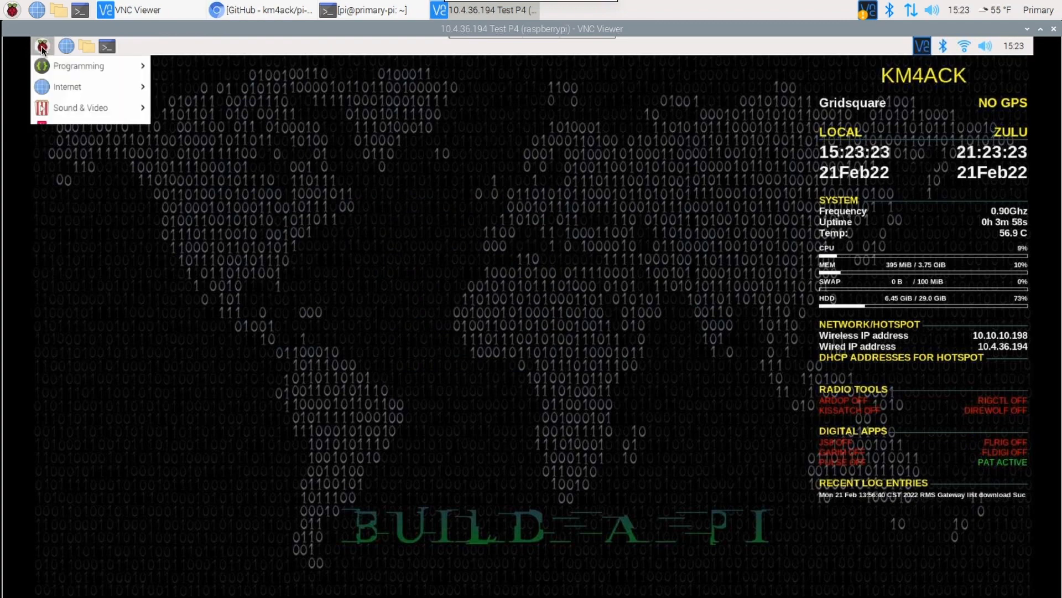
mouse_move(95, 171)
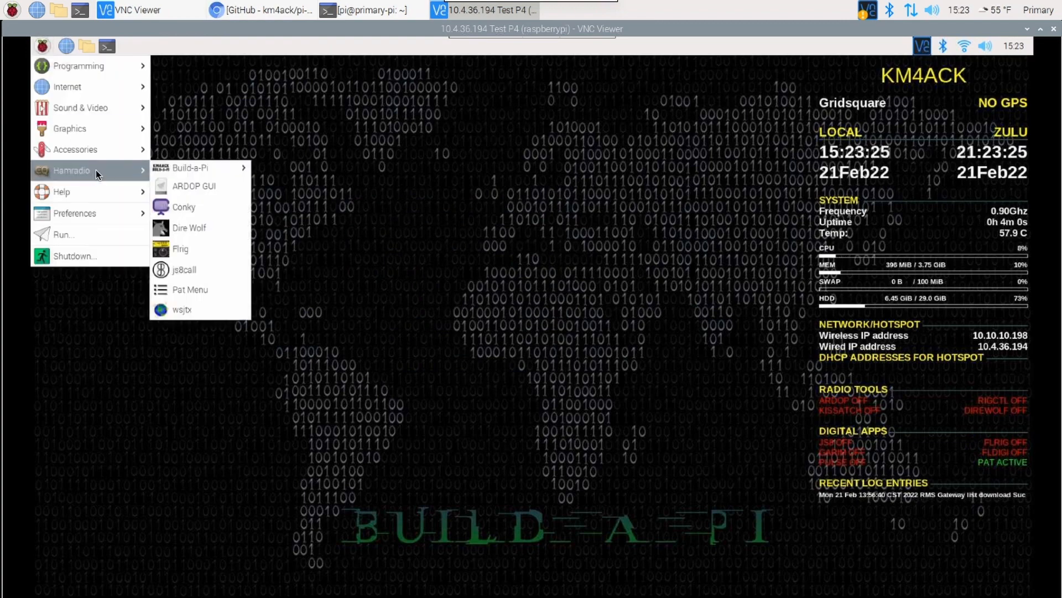
click(185, 248)
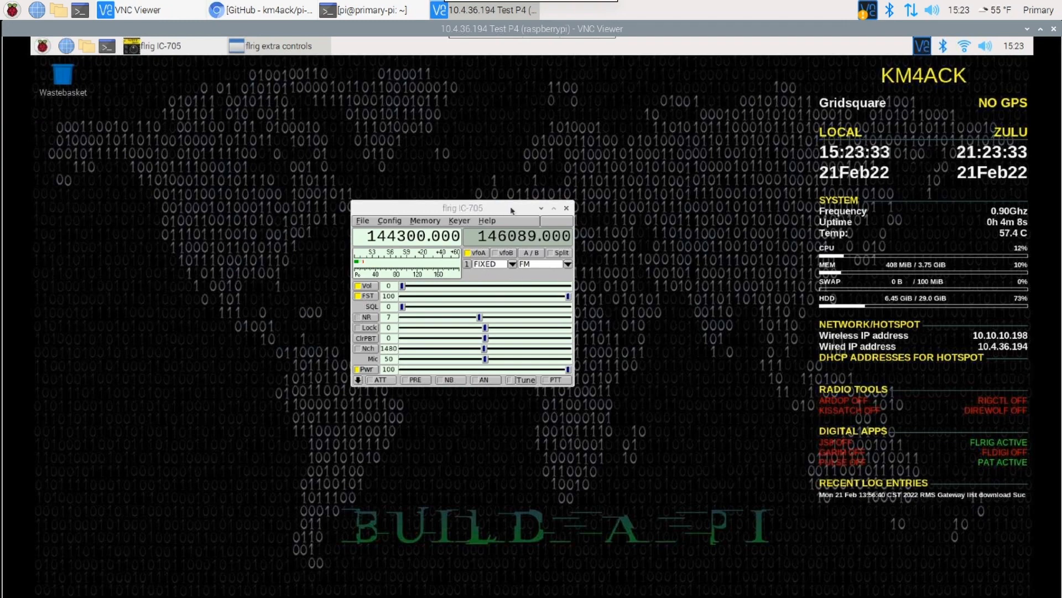
click(541, 207)
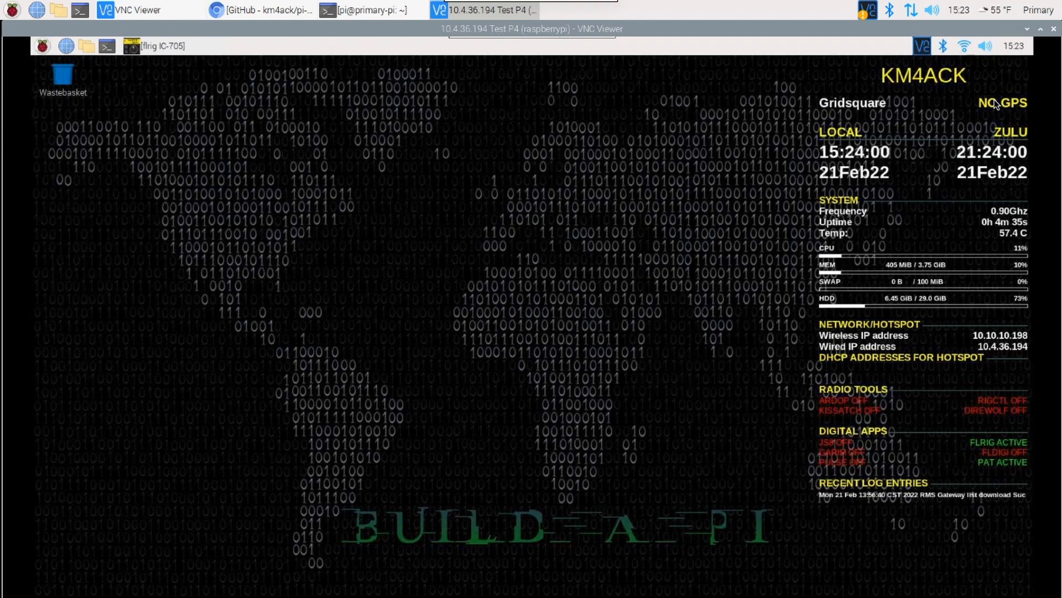
Launch the GPS Update Tool from the remote Pi's accessories and move its window higher on the desktop.
click(43, 46)
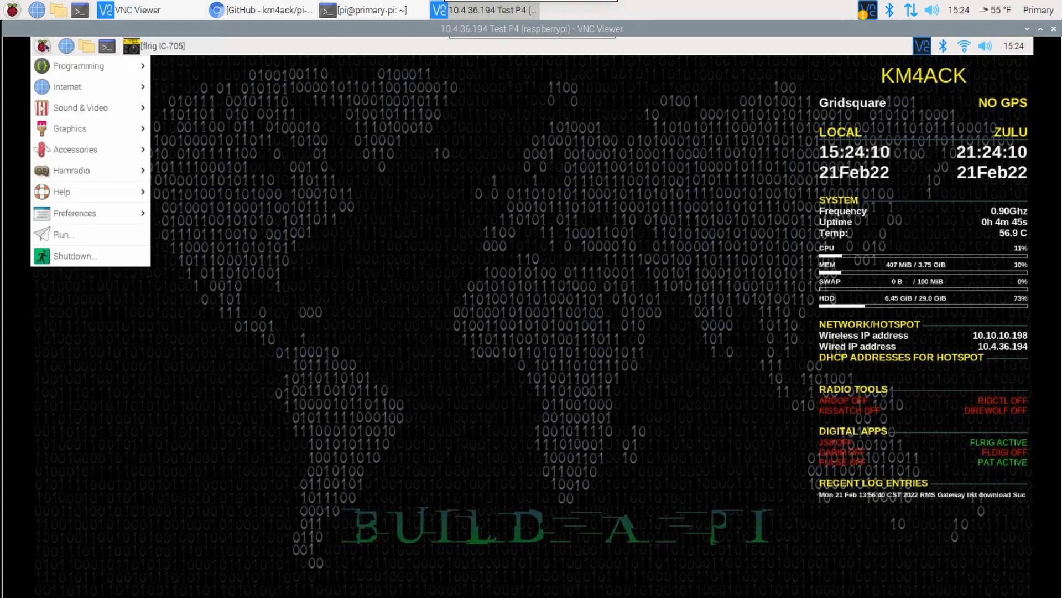
mouse_move(126, 155)
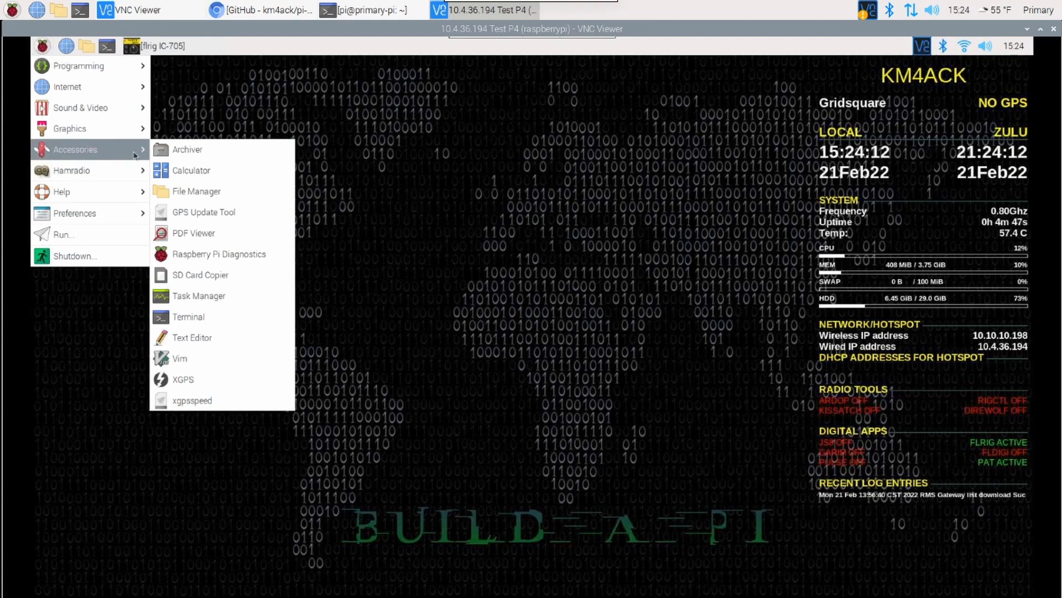
click(199, 215)
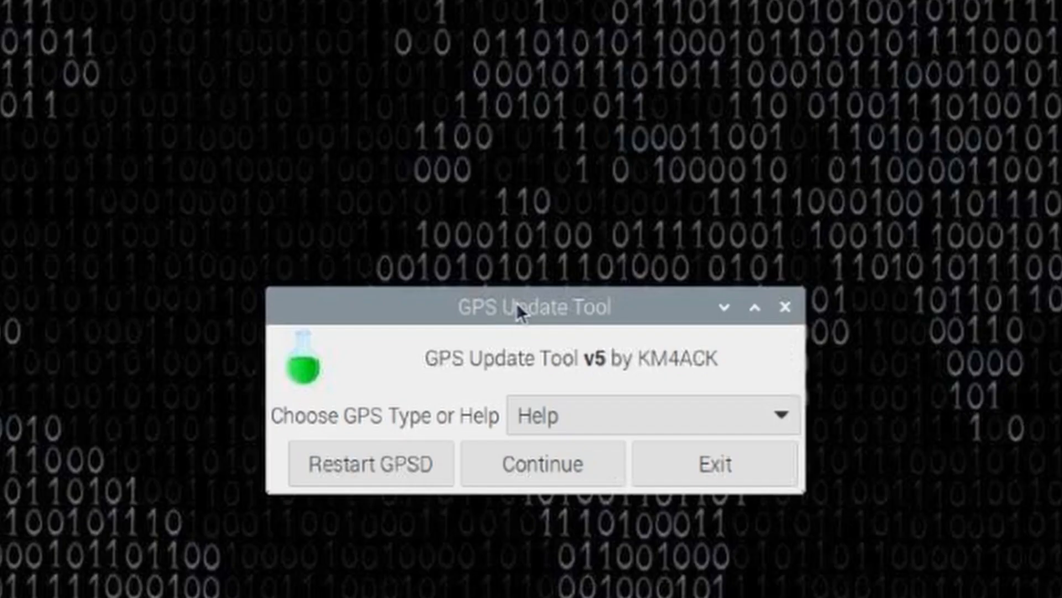
drag(528, 306, 504, 239)
drag(462, 149, 443, 138)
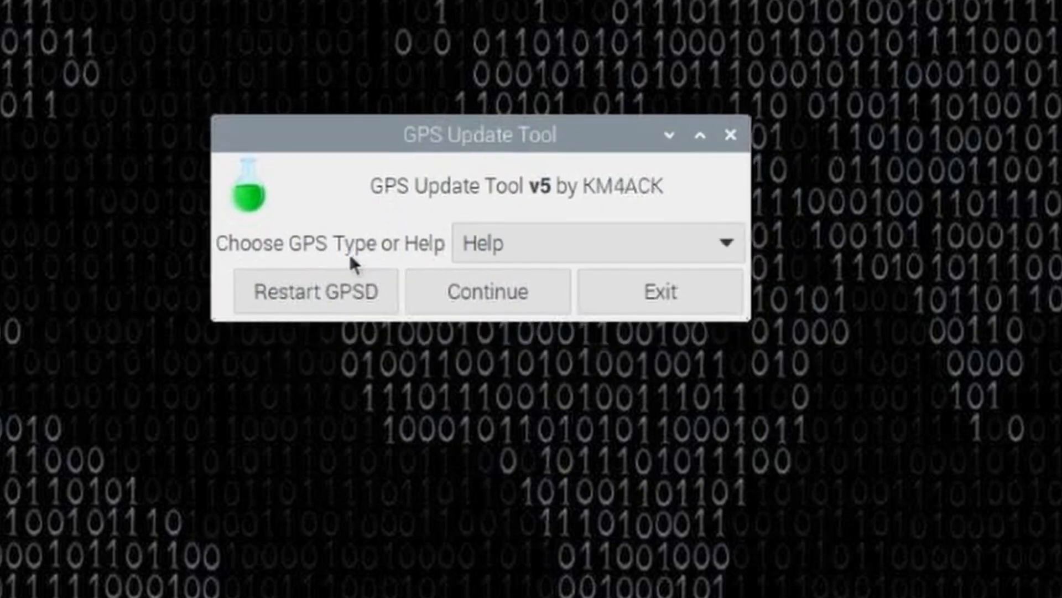
Choose USB as the GPS type and continue through the prompt to connect the GPS.
click(546, 245)
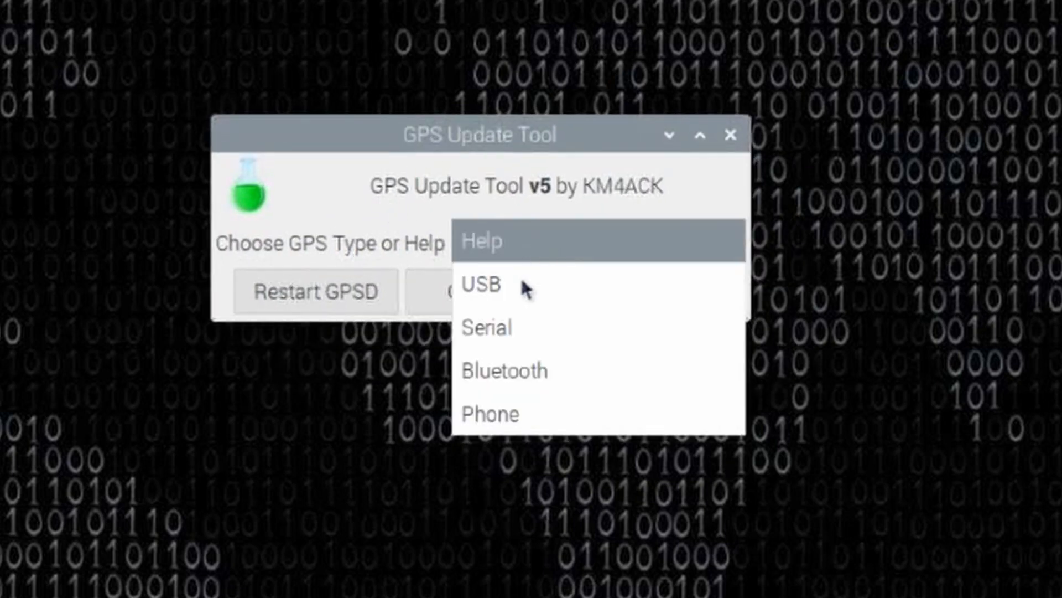
click(490, 285)
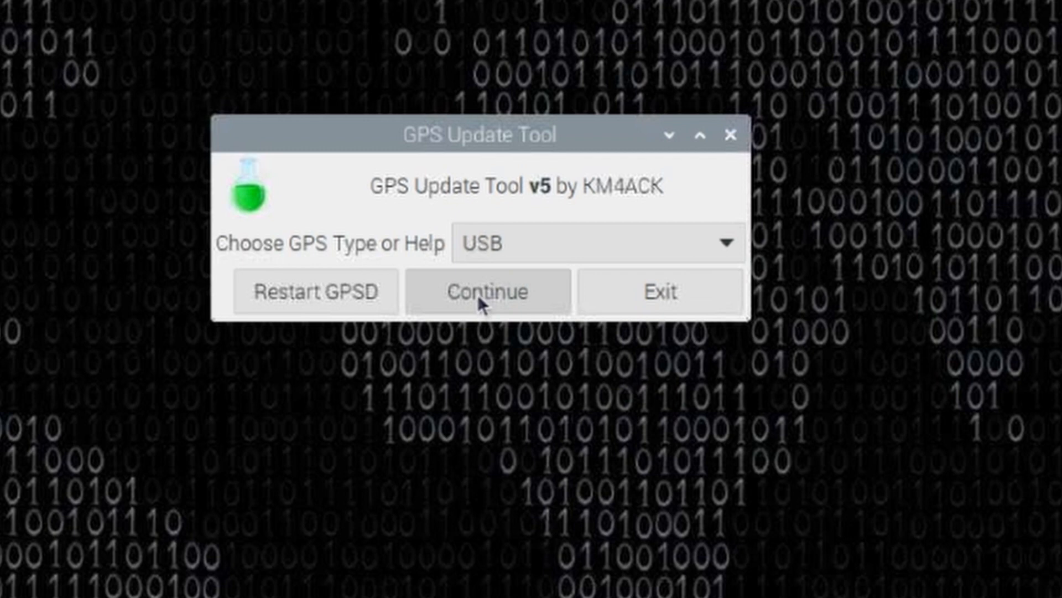
click(477, 296)
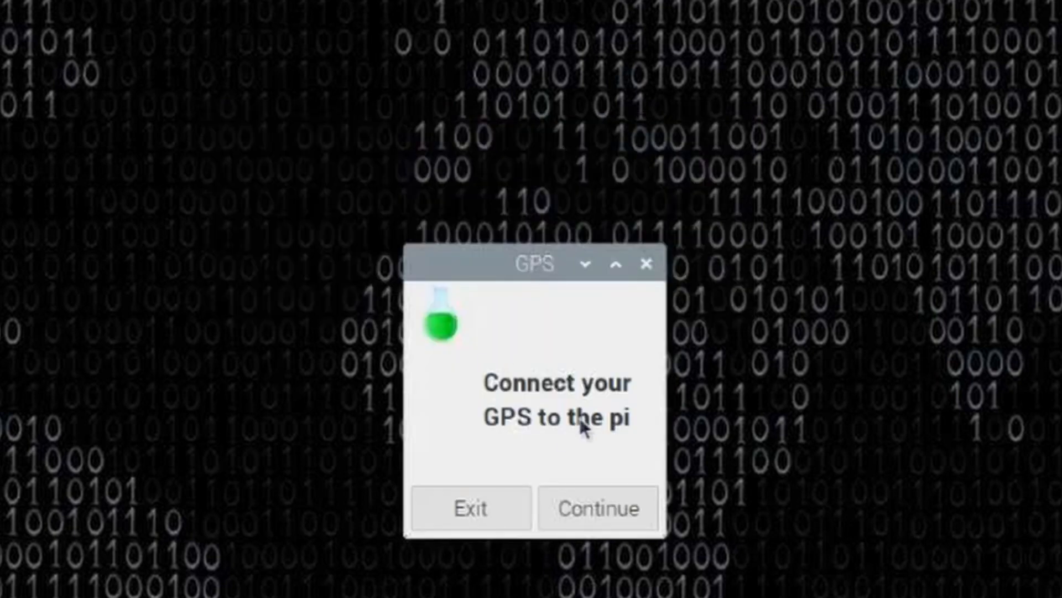
click(585, 503)
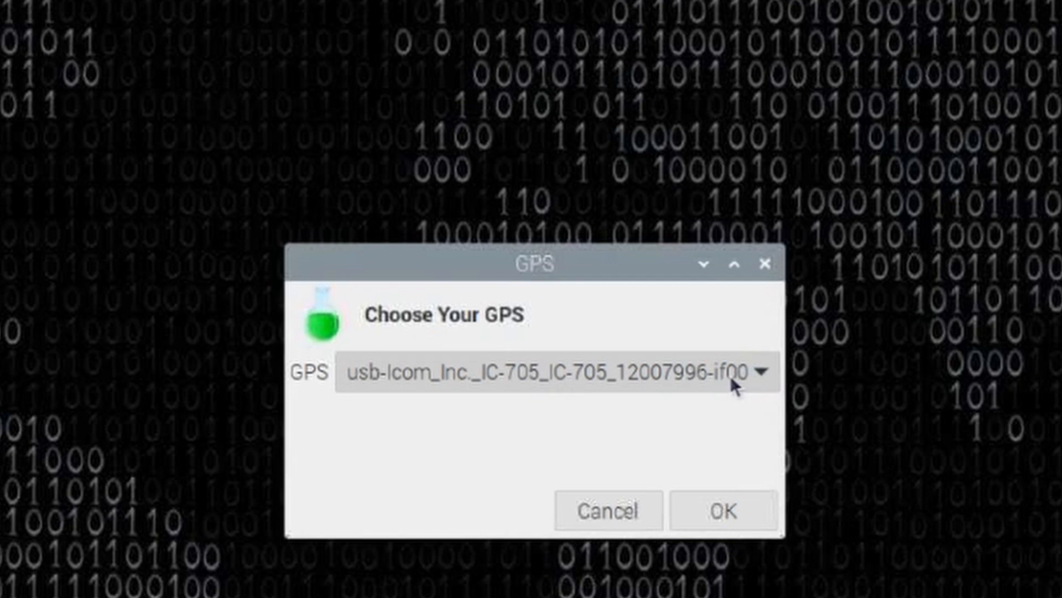
Choose the IC-705 USB port ending in if02 as the GPS, apply it, and exit the GPS tool.
click(760, 365)
click(760, 365)
click(760, 366)
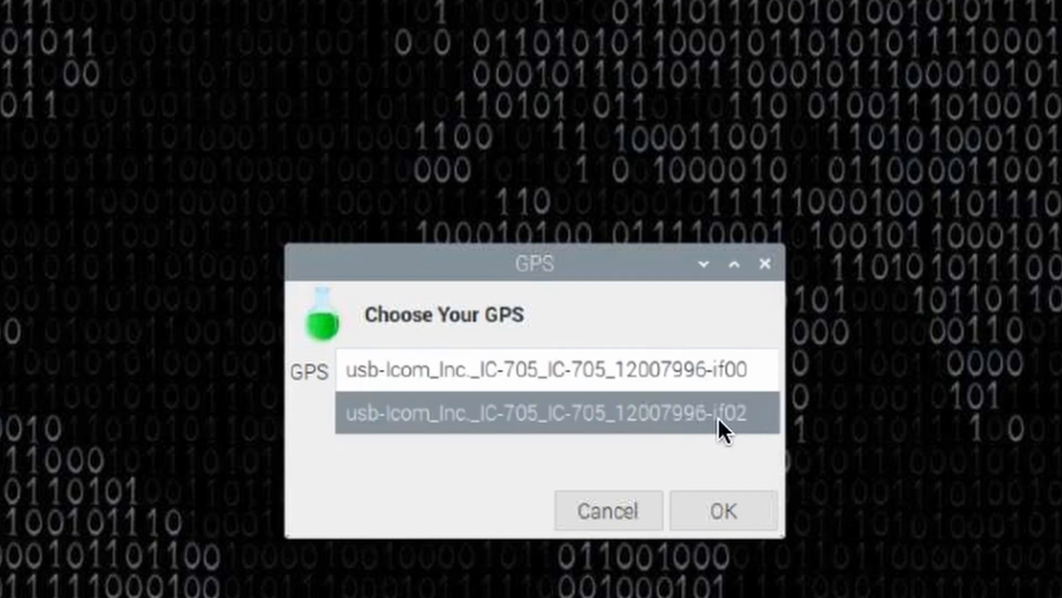
click(706, 423)
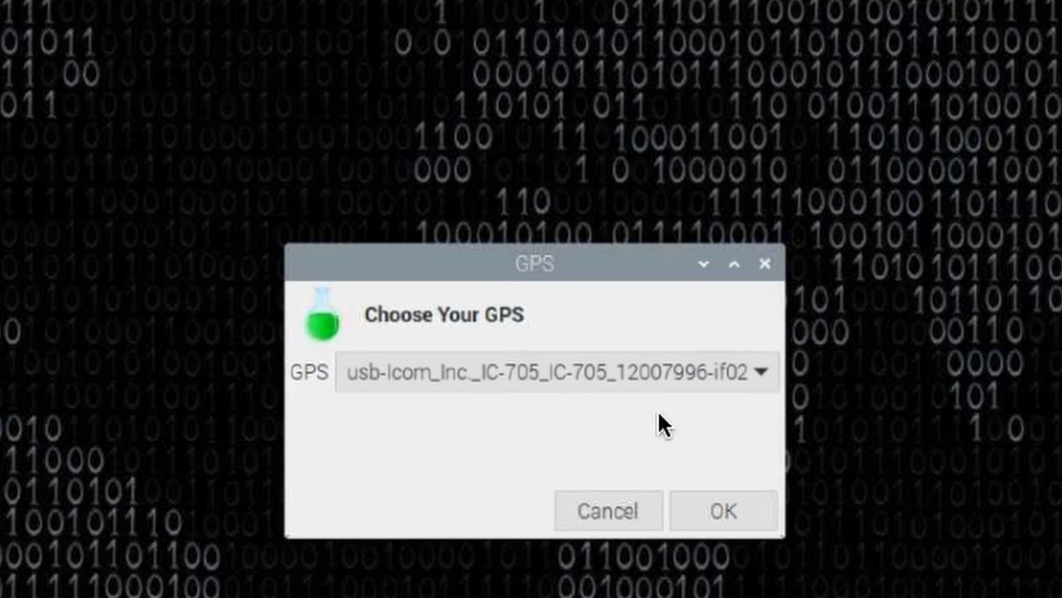
click(715, 503)
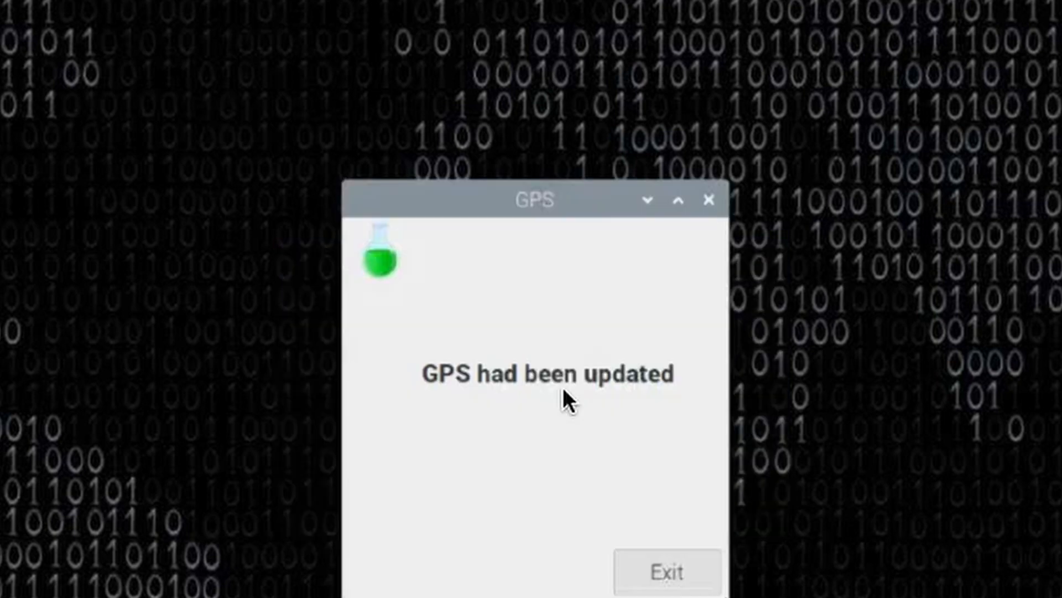
click(690, 570)
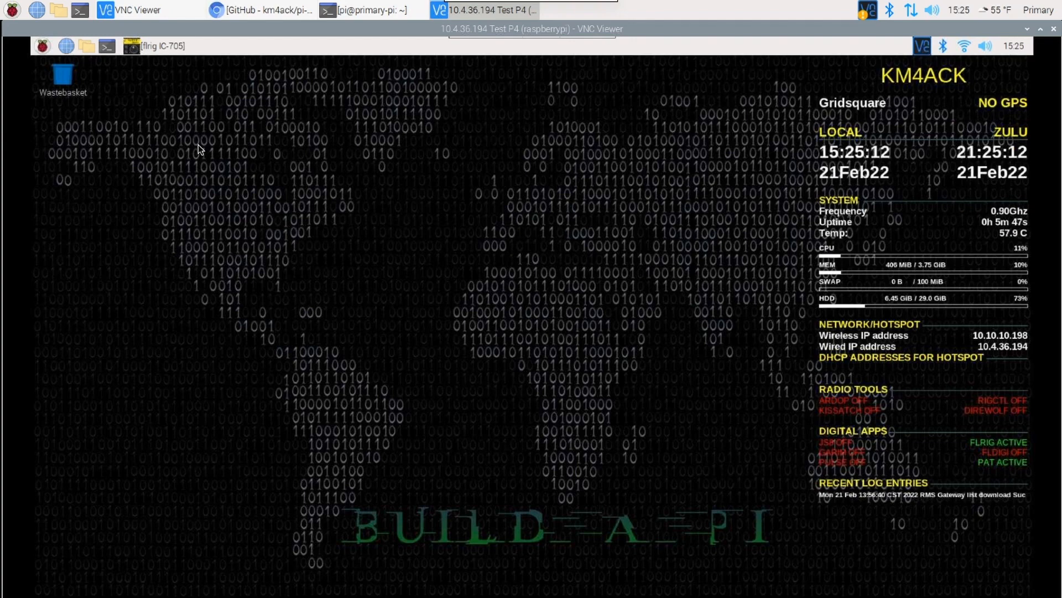
Launch WSJT-X from the remote Pi's Hamradio applications and open its settings, positioned over the main window.
click(42, 47)
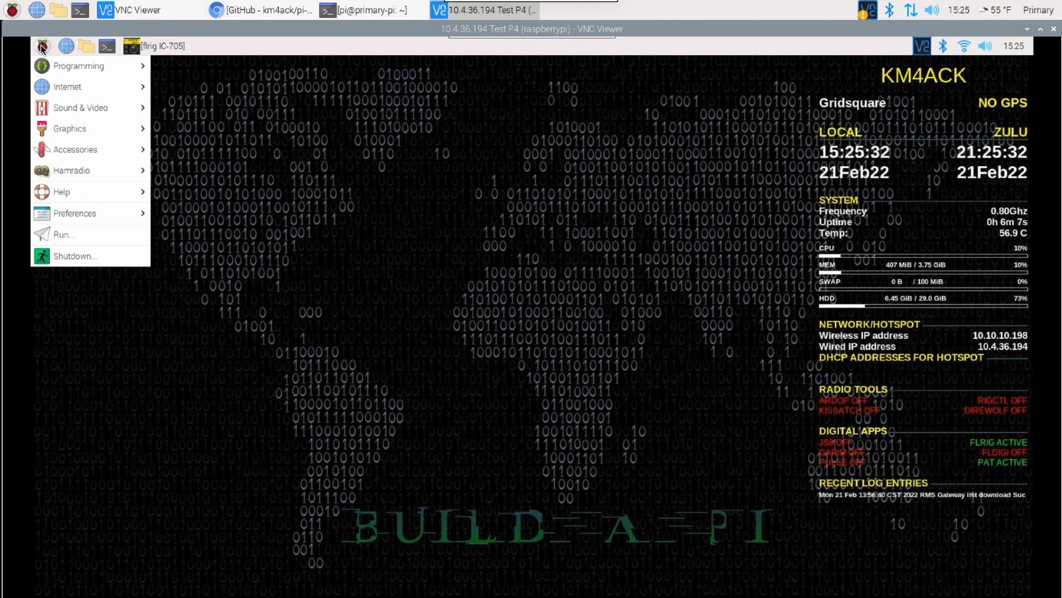
mouse_move(125, 175)
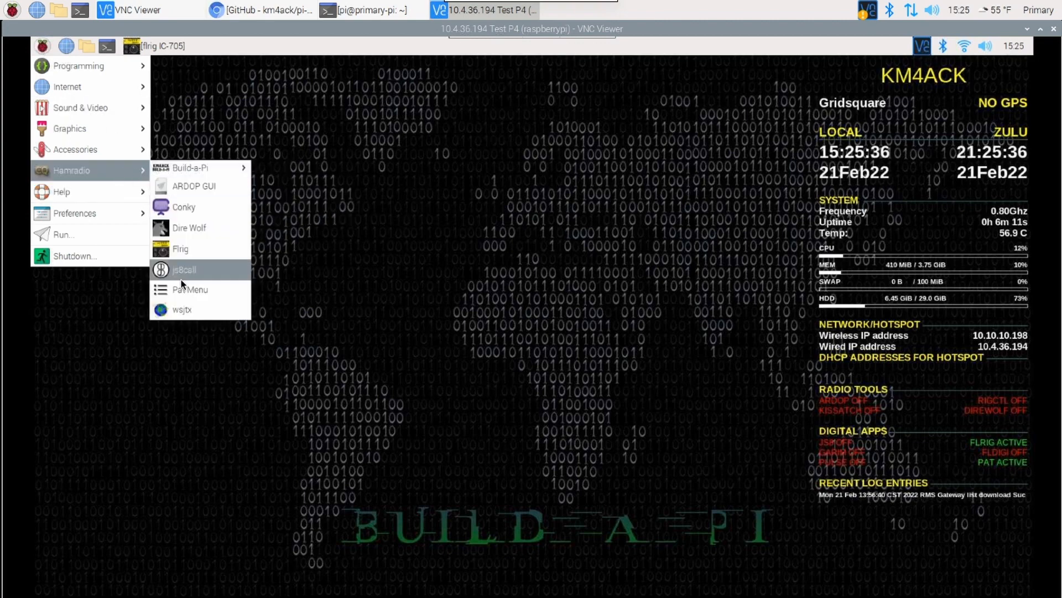
click(182, 310)
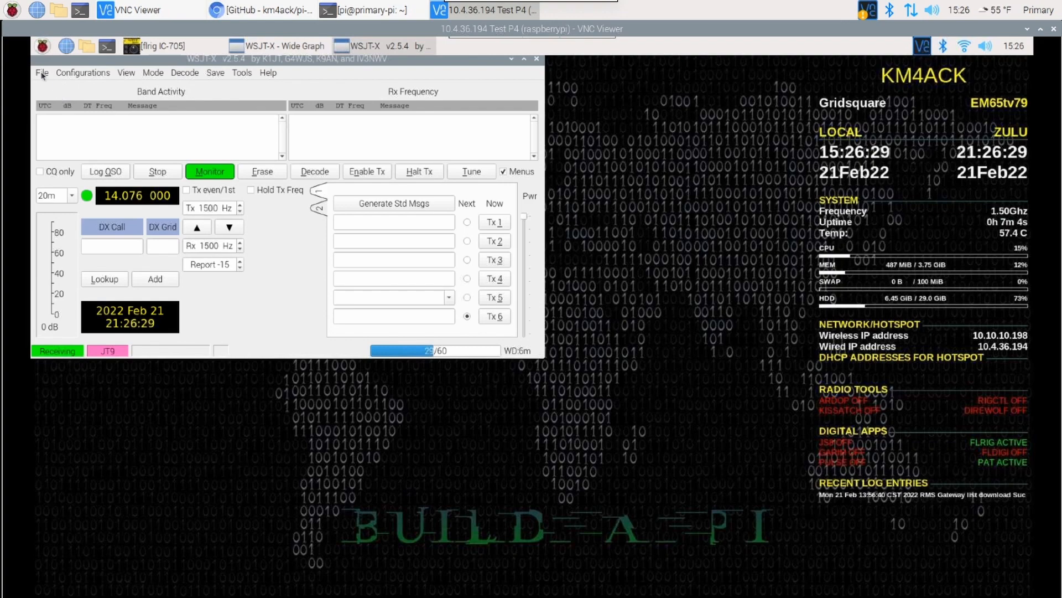
click(42, 74)
click(65, 246)
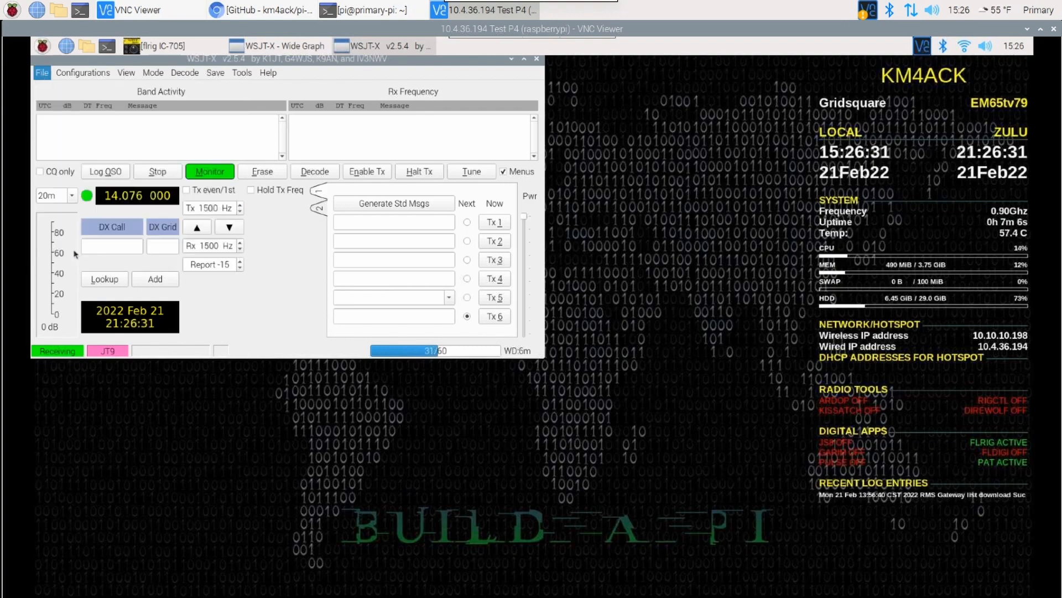
mouse_move(268, 66)
mouse_down()
mouse_move(468, 97)
mouse_move(507, 115)
mouse_up()
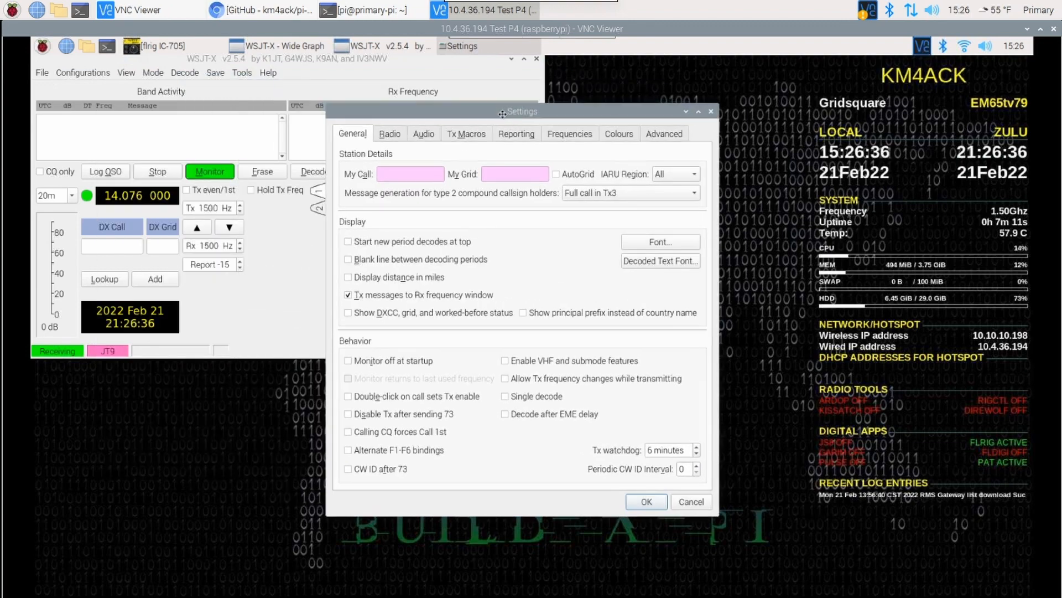
Enter the operator's callsign in the station details and set the grid to EM65.
click(402, 176)
text(KM4ACK)
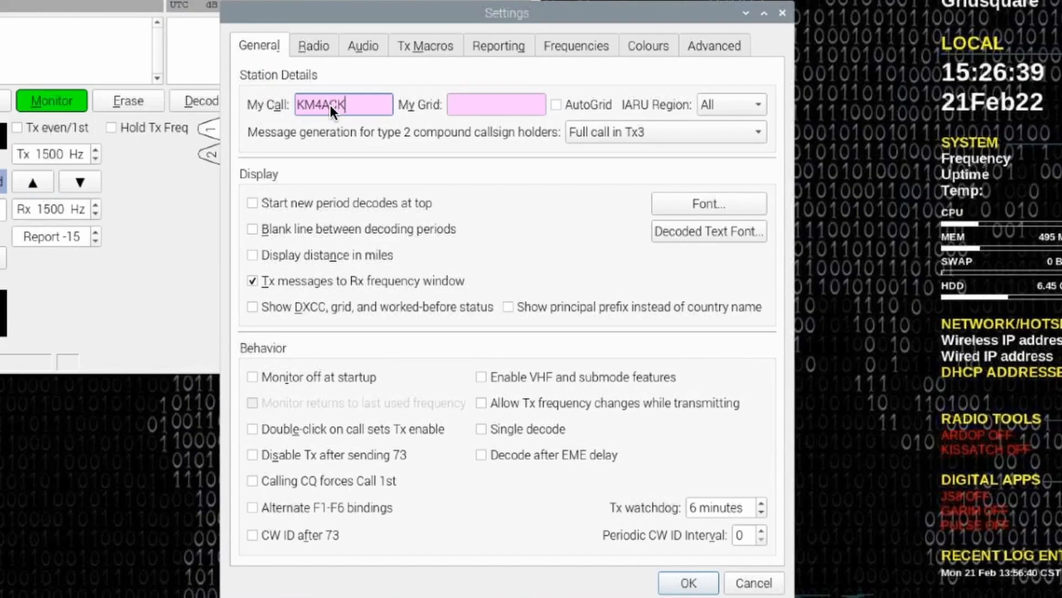
key(Tab)
text(em)
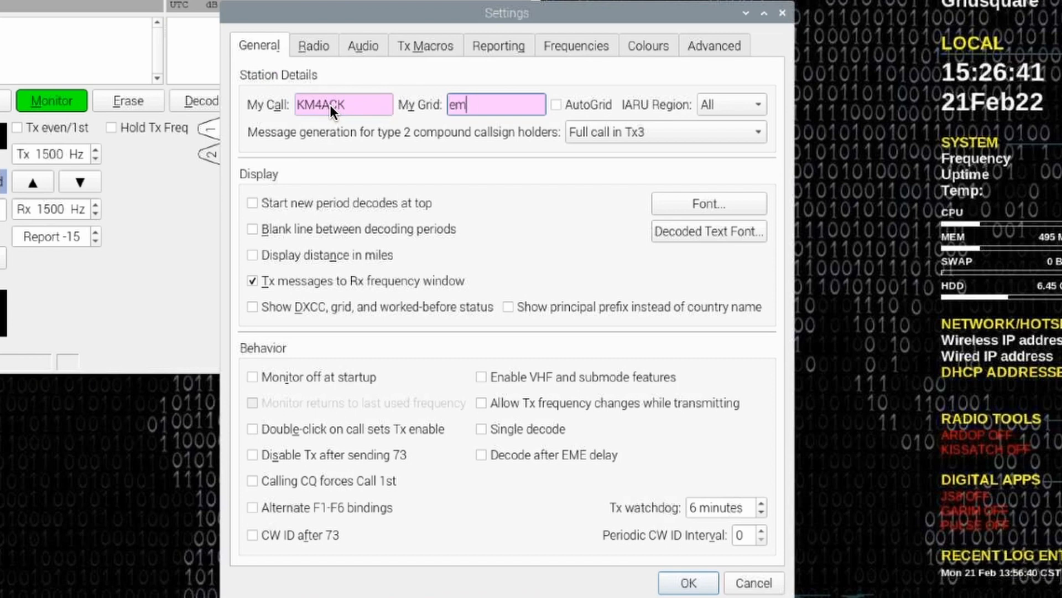
text(65)
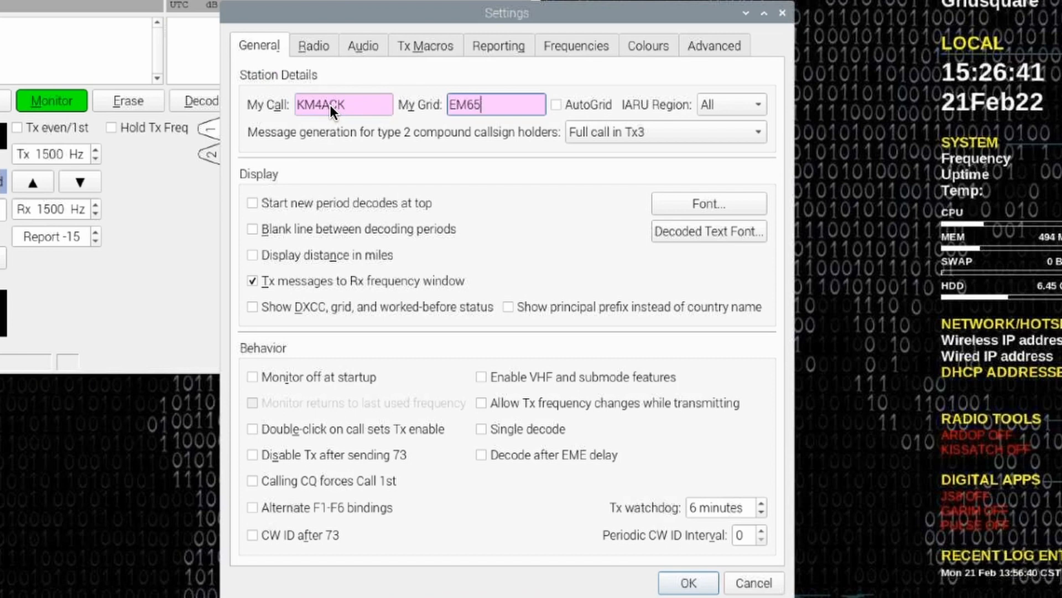
Set the WSJT-X radio interface's rig to FLRig FLRig.
click(314, 45)
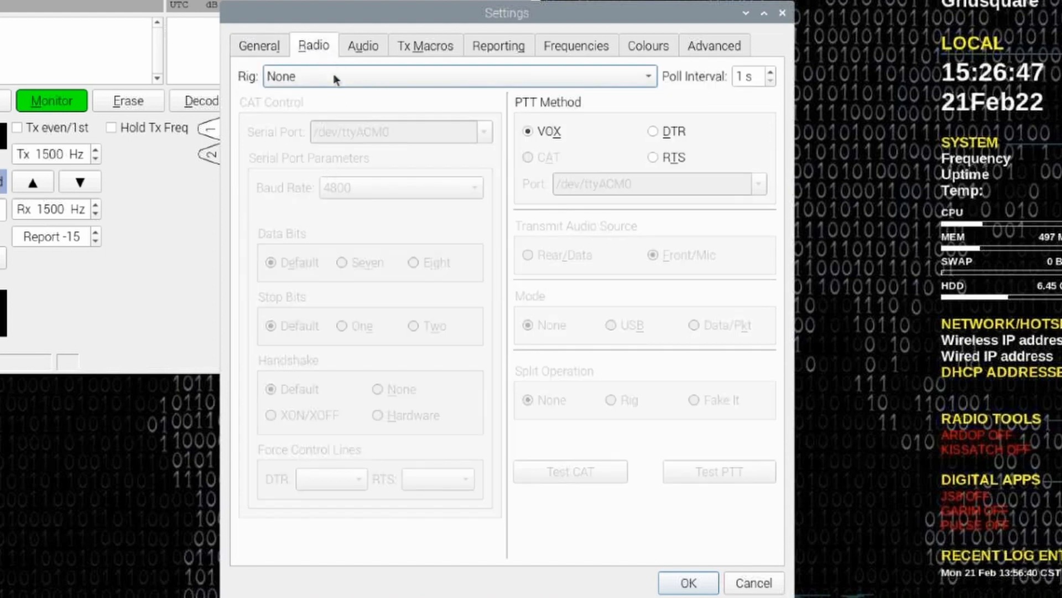
click(334, 76)
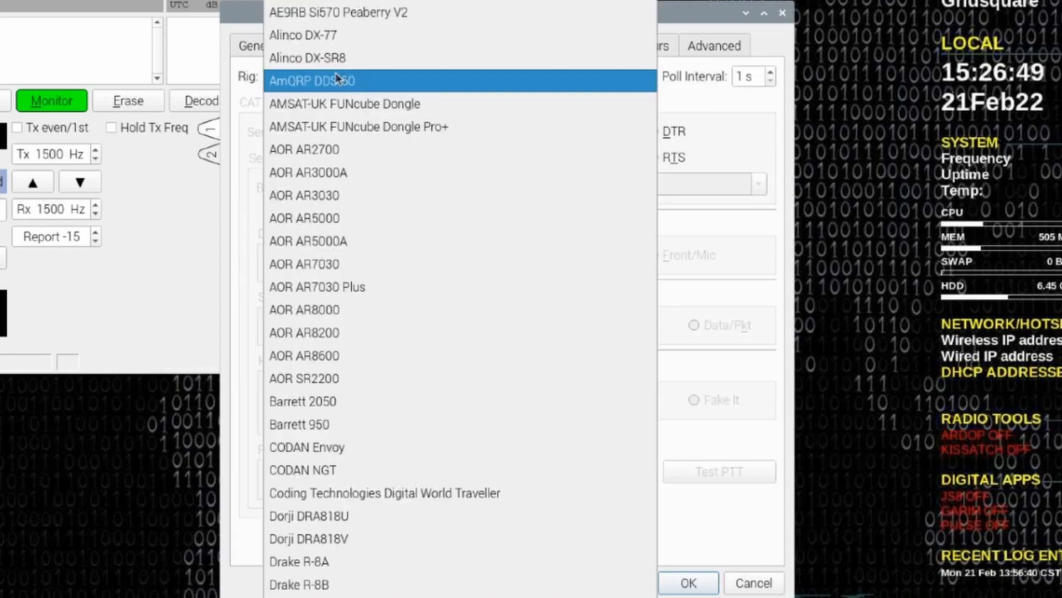
scroll(354, 301, down, 1)
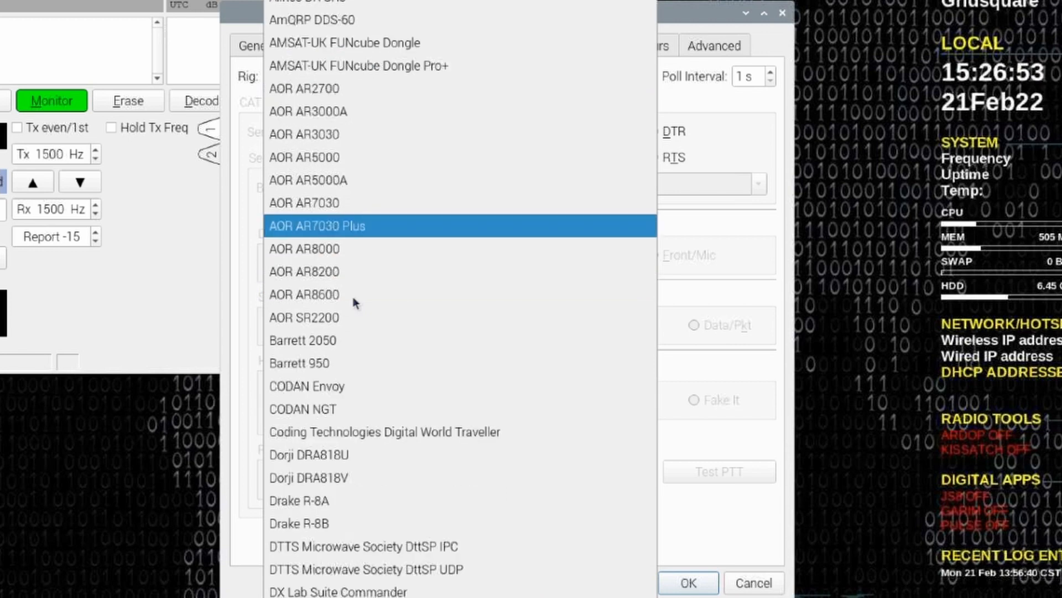
scroll(354, 301, down, 3)
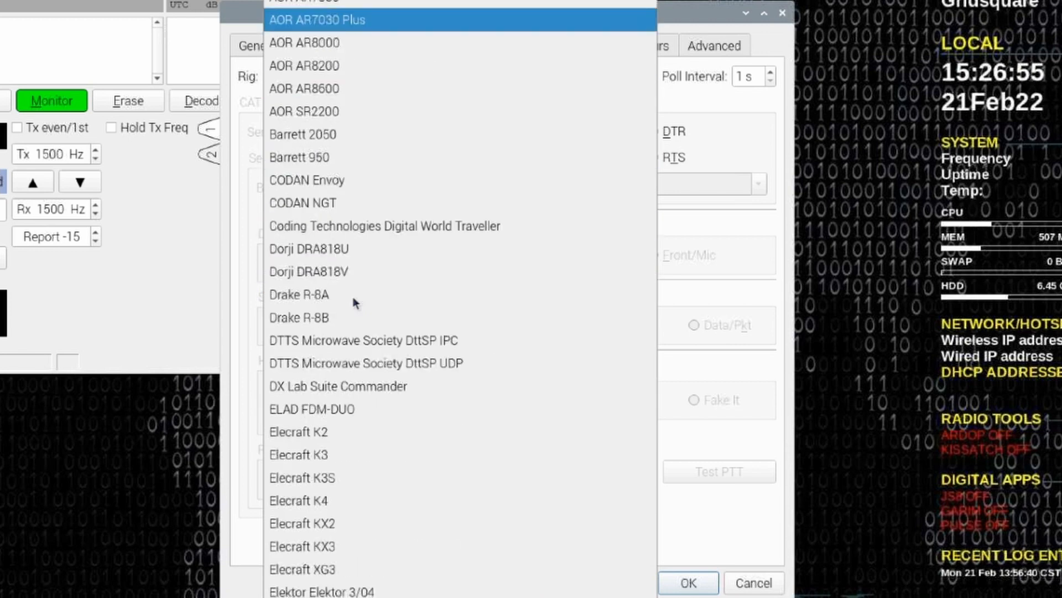
scroll(353, 297, down, 1)
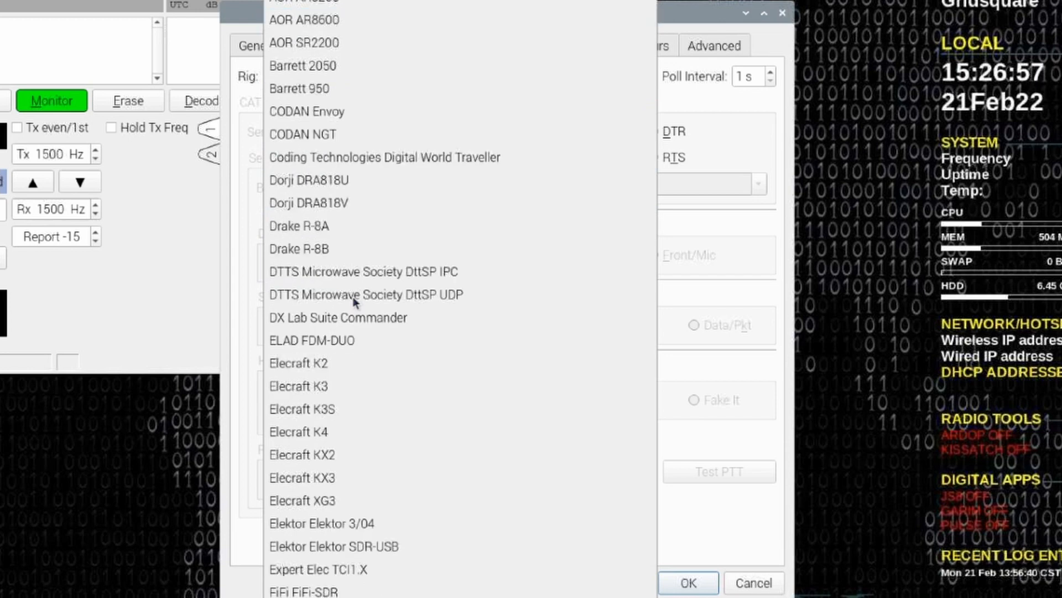
scroll(353, 297, down, 1)
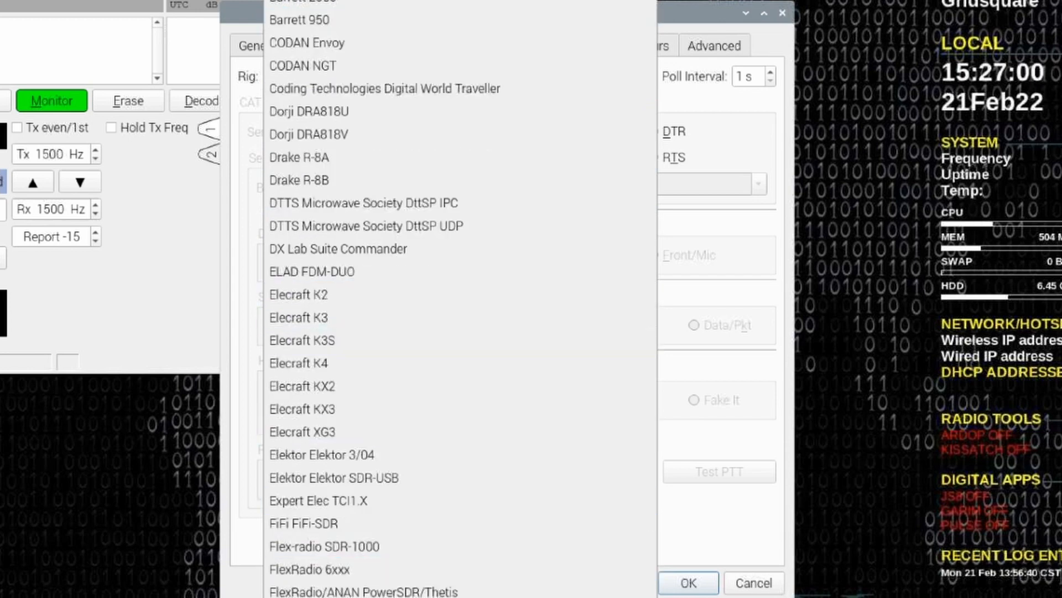
click(332, 597)
Set the PTT method to CAT, mode to Data/Pkt and split operation to Fake It, and try the CAT test.
click(529, 158)
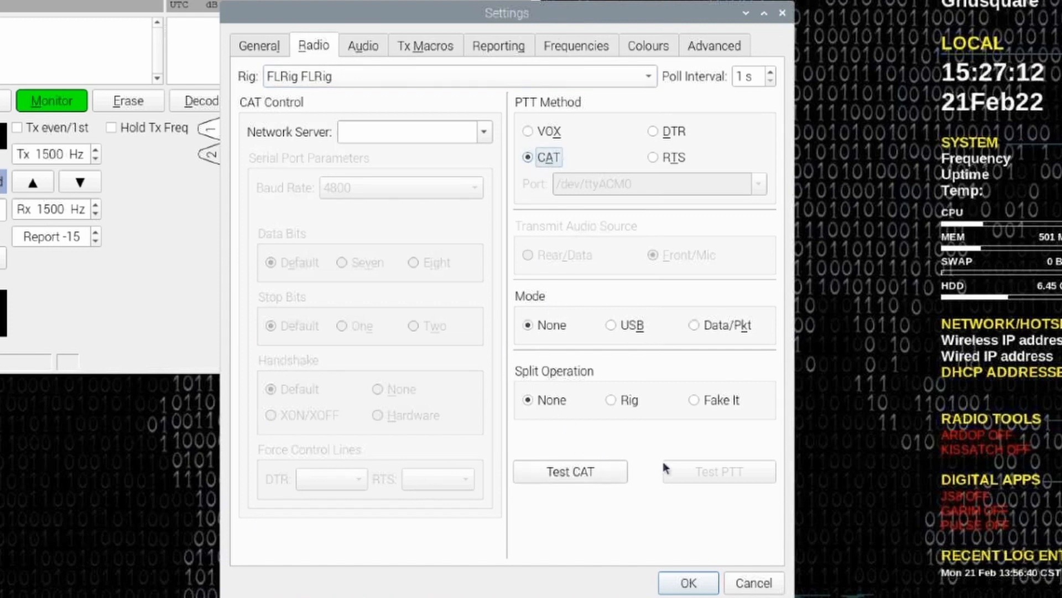
click(695, 325)
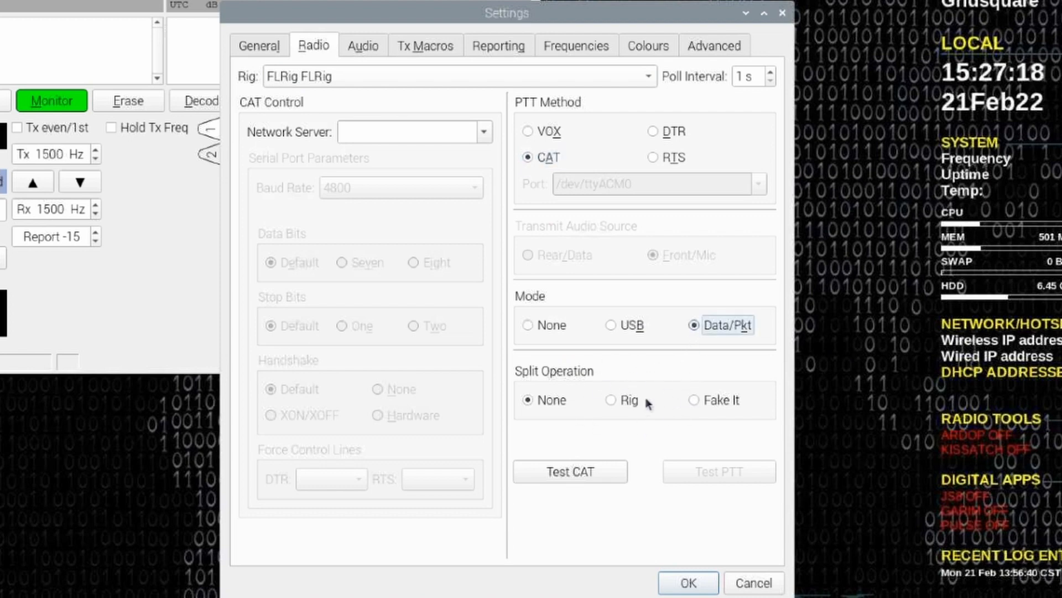
click(695, 401)
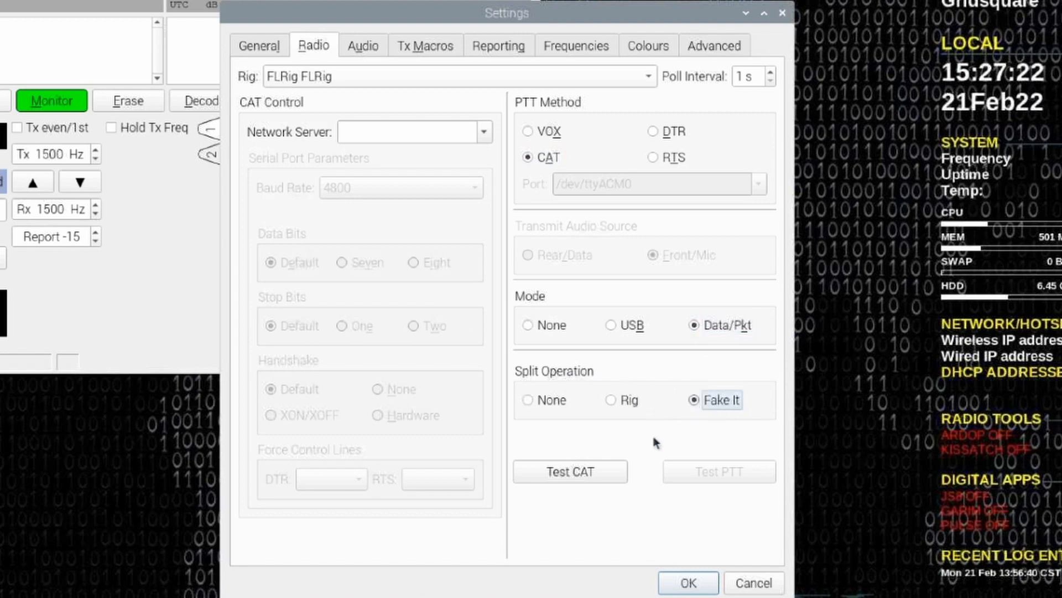
click(577, 472)
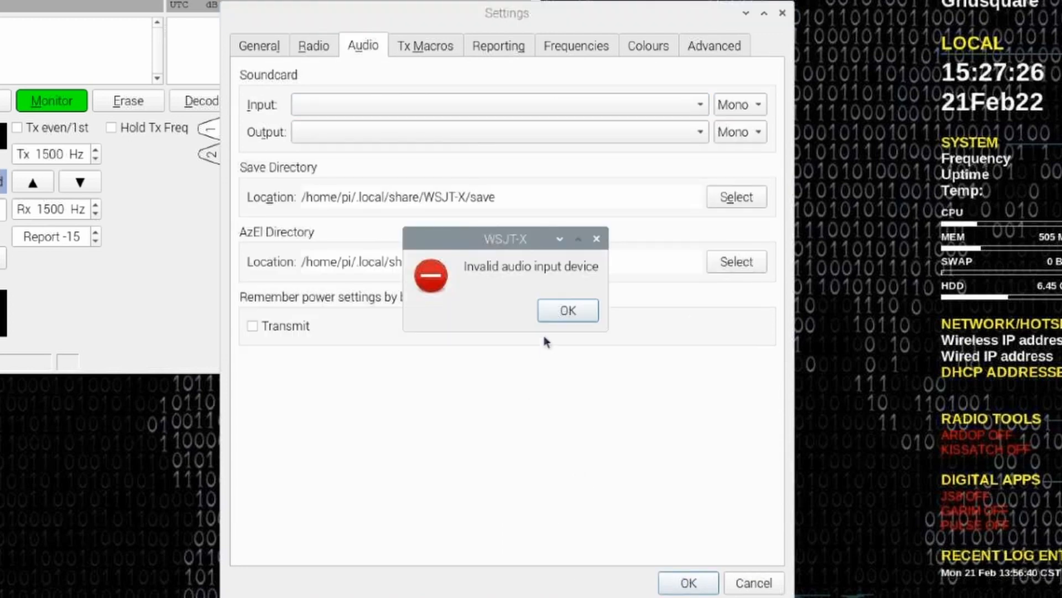
click(568, 310)
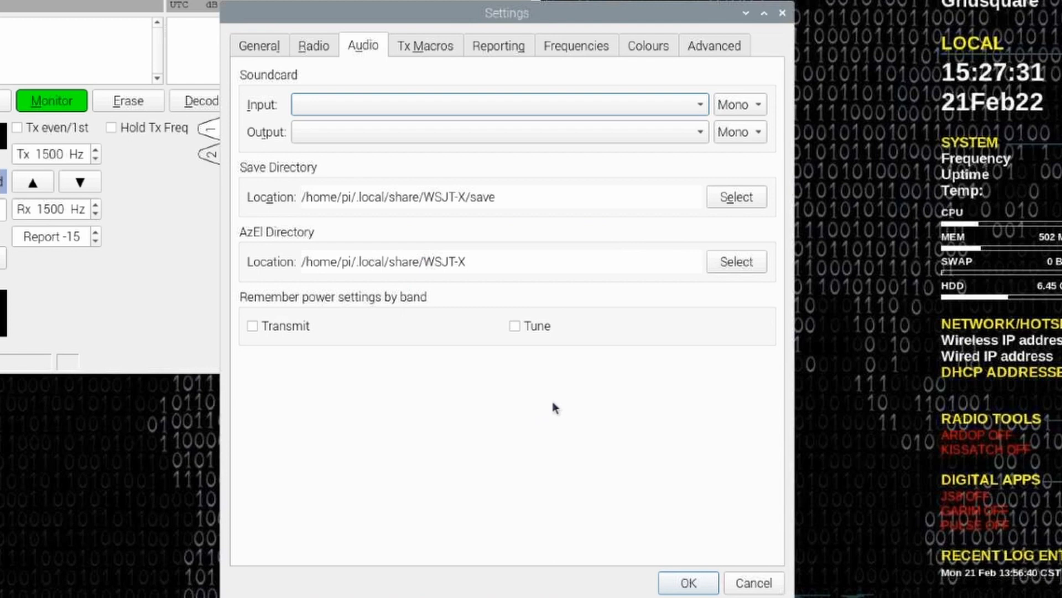
Set the soundcard input and output to the alsa_input and alsa_output usb-Burr-Brown_from_TI_USB_Audio_CODEC-00.analog-stereo devices.
click(677, 105)
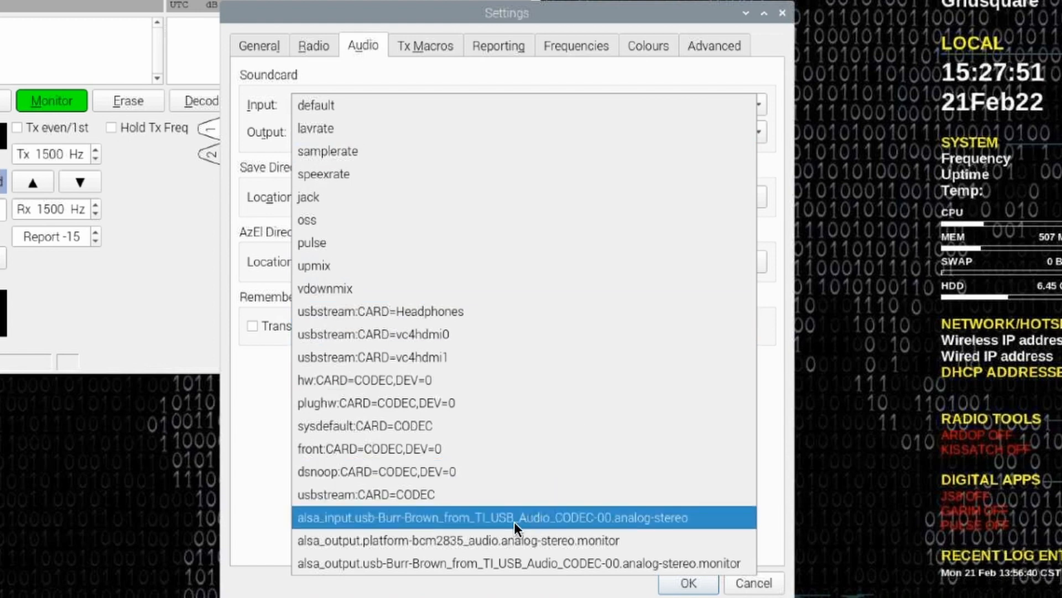
click(552, 516)
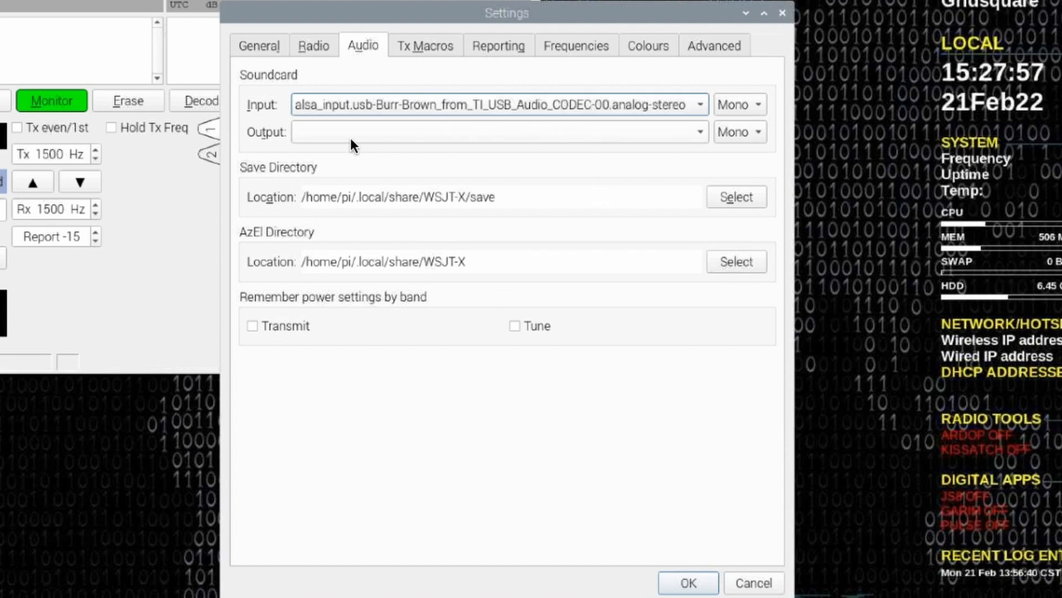
click(420, 135)
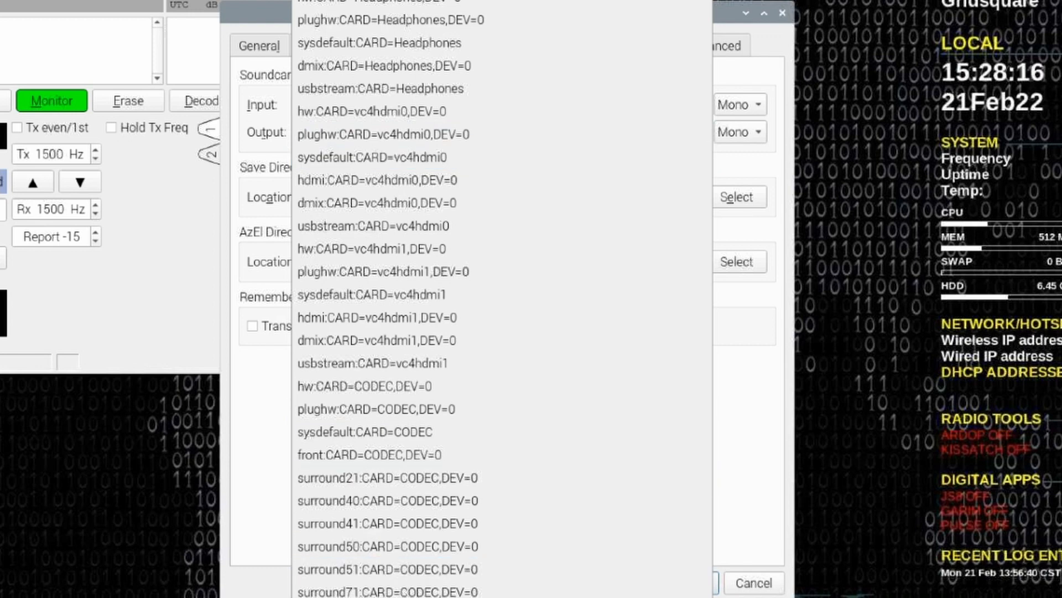
key(Escape)
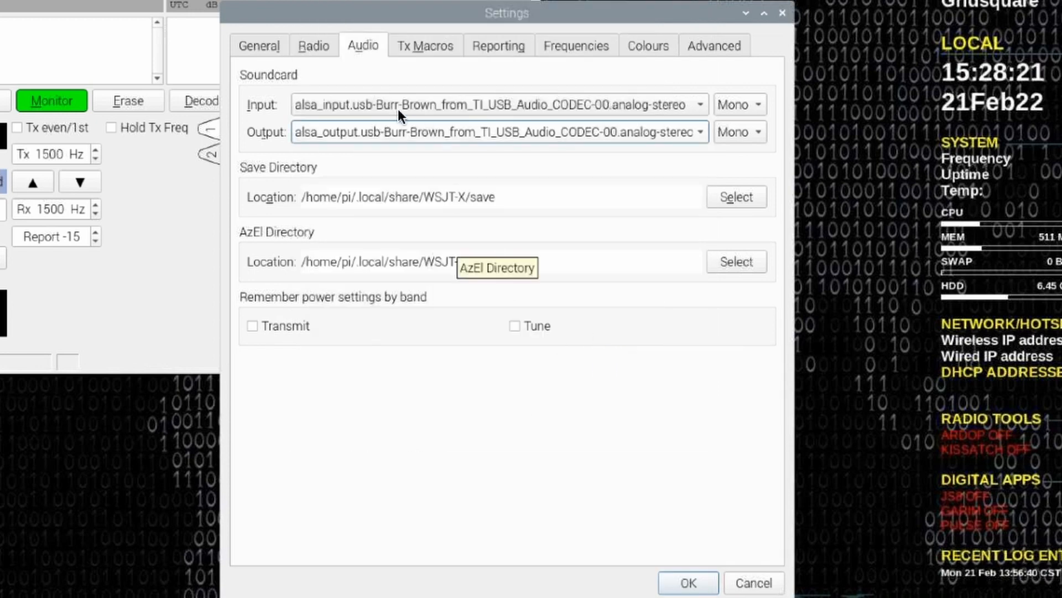
Test the radio's CAT and PTT control, switch the PTT test off again, and save the WSJT-X settings.
click(320, 45)
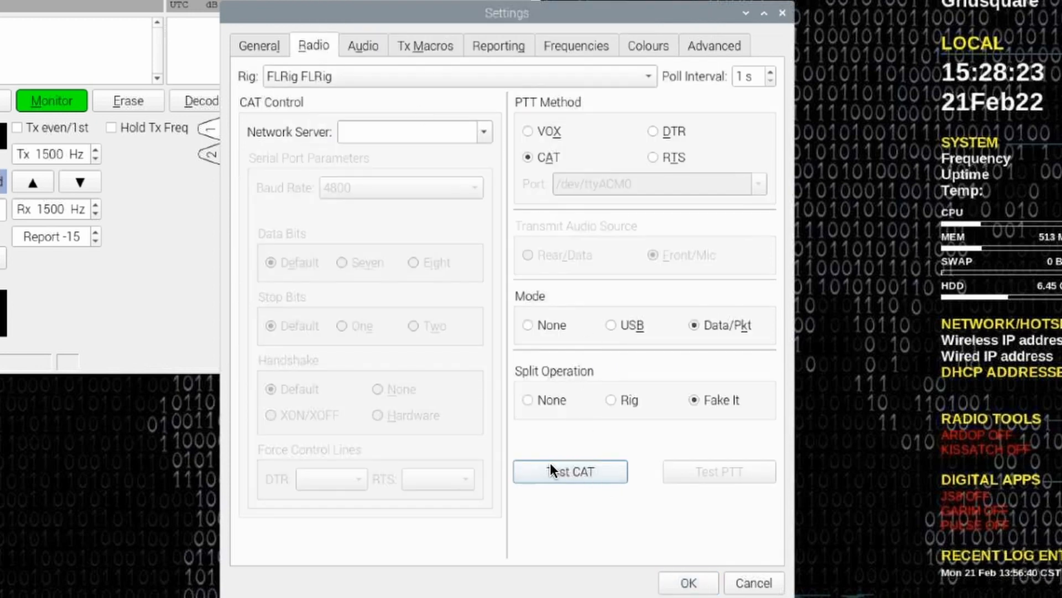
click(564, 466)
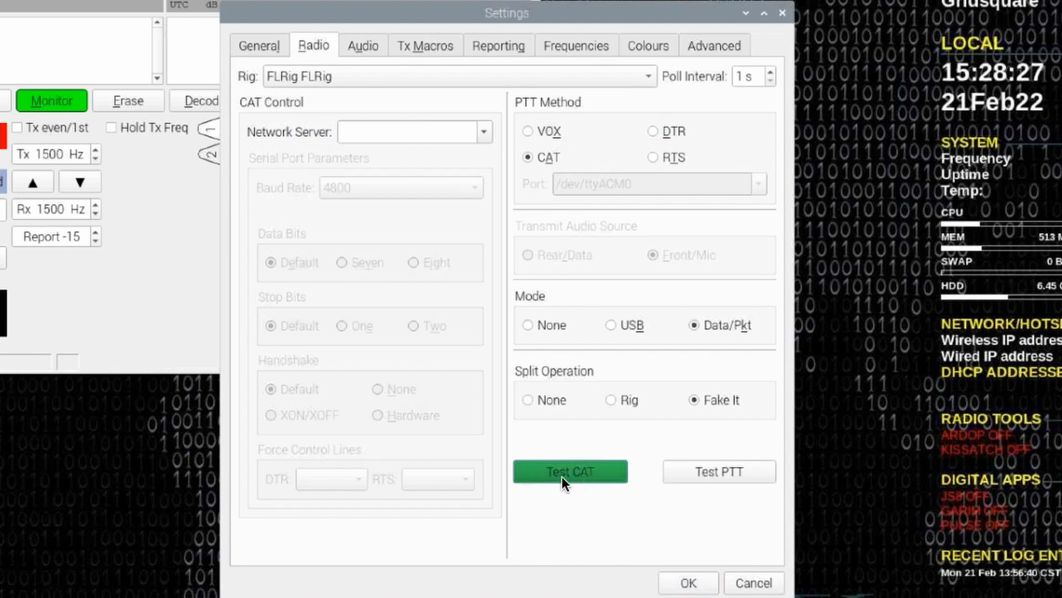
click(708, 472)
click(708, 472)
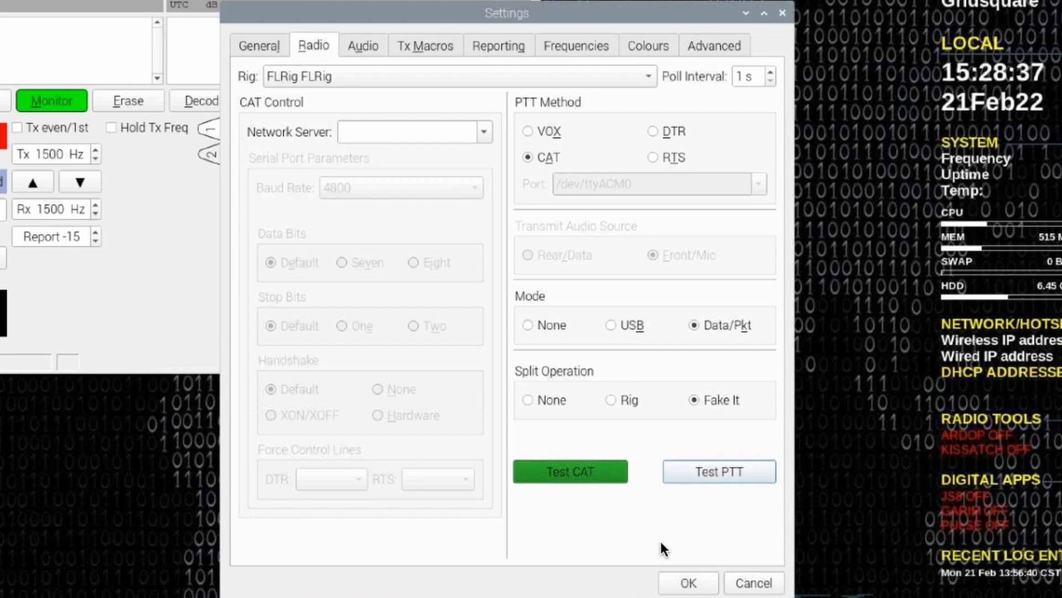
click(688, 583)
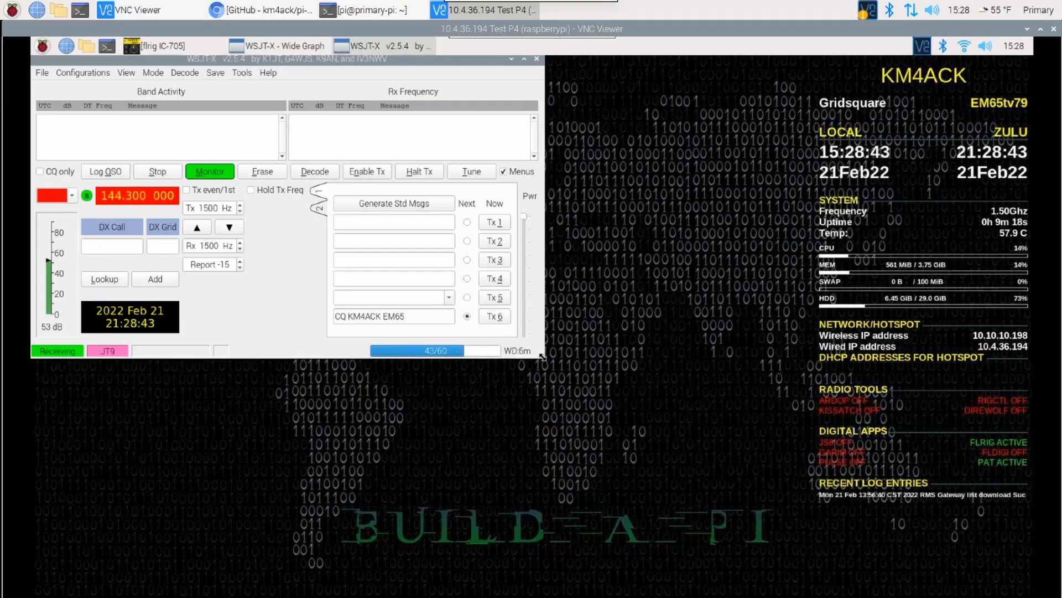
Switch the radio to 7.078 000 MHz (40m) in an enlarged WSJT-X window and close the program.
drag(673, 452, 708, 481)
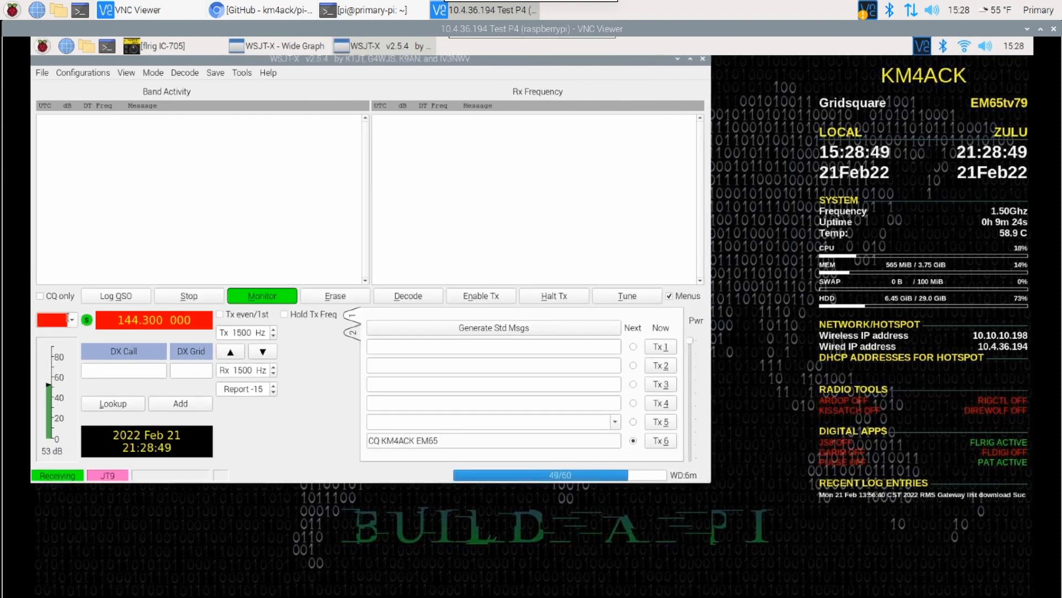
click(72, 320)
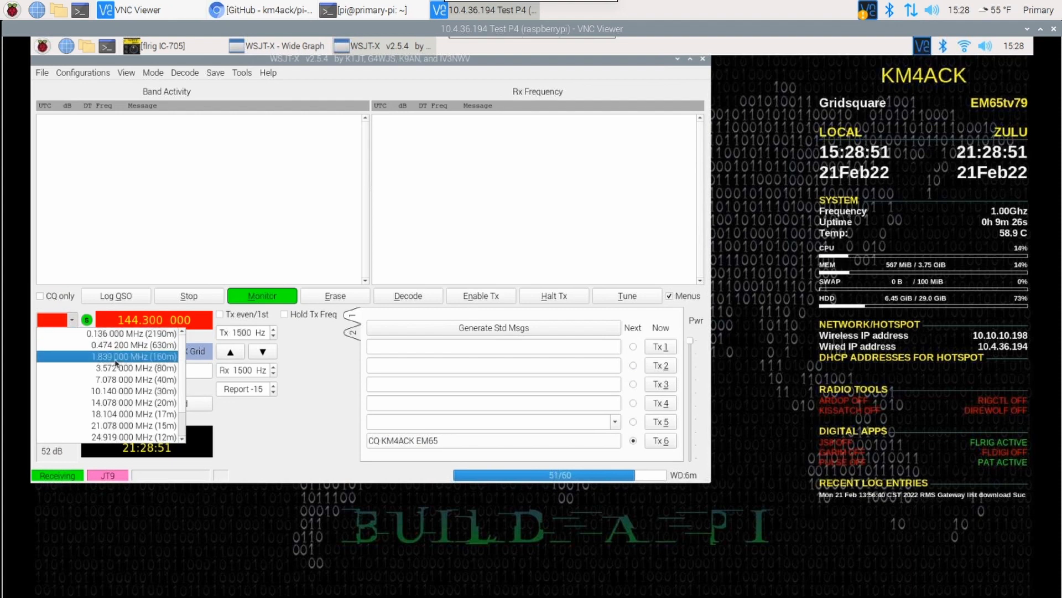
click(117, 381)
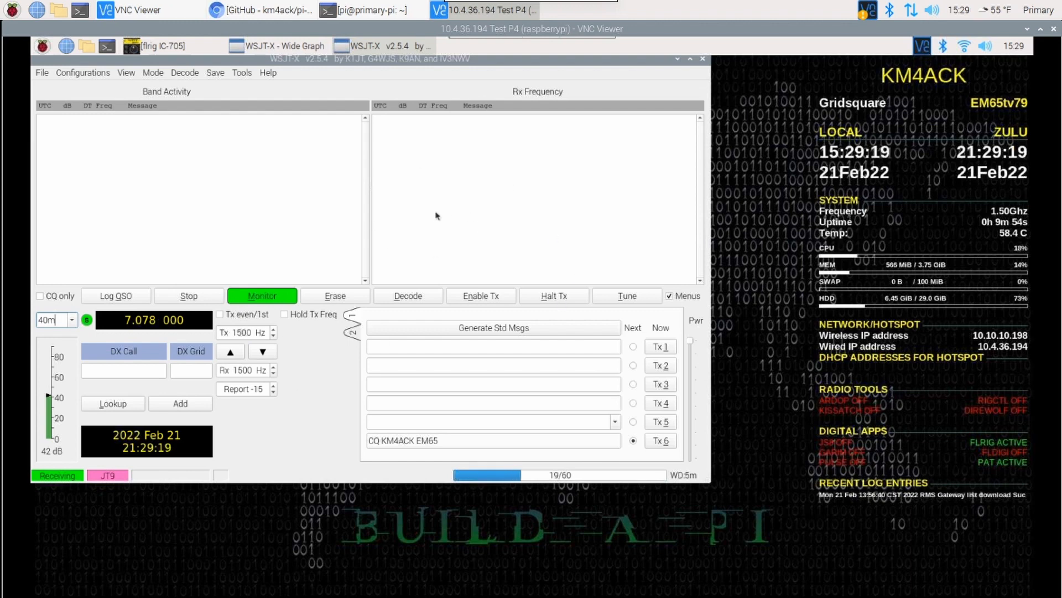
click(702, 59)
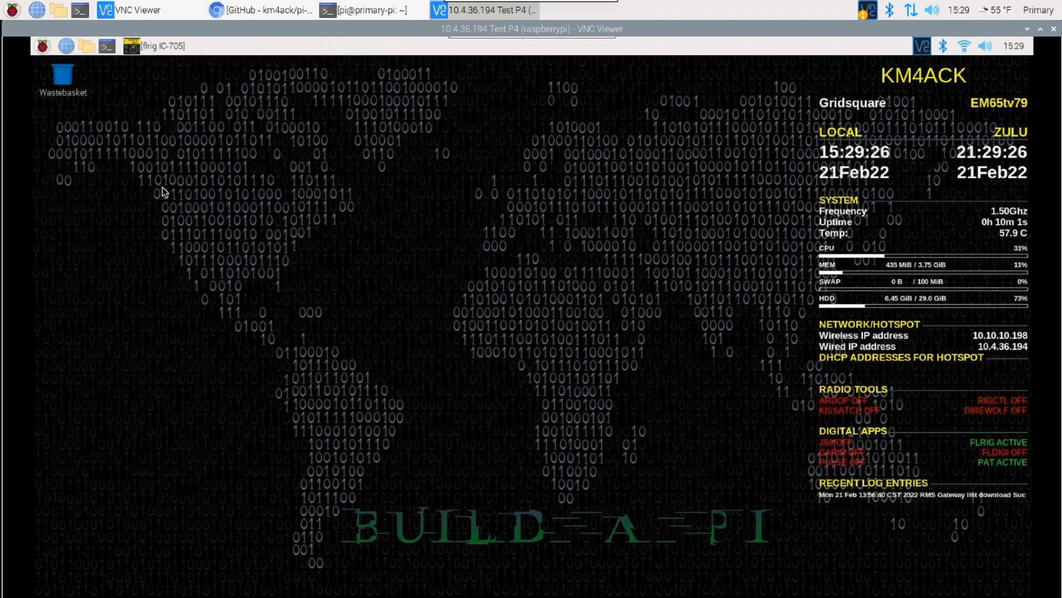
Launch JS8Call and enter the station callsign and the Maidenhead grid locator EM65 in its station settings.
click(43, 45)
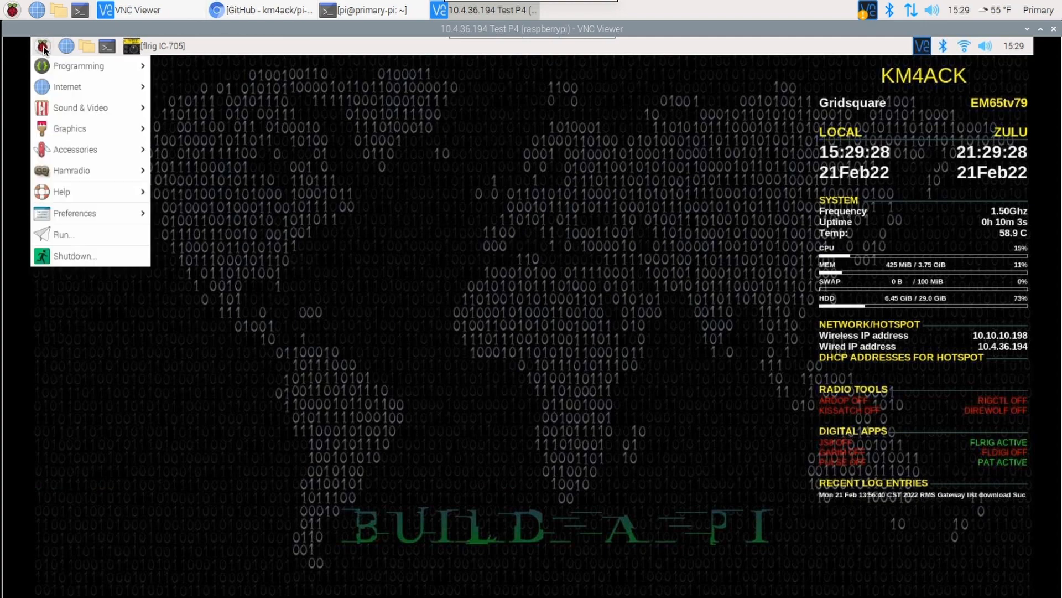
mouse_move(91, 170)
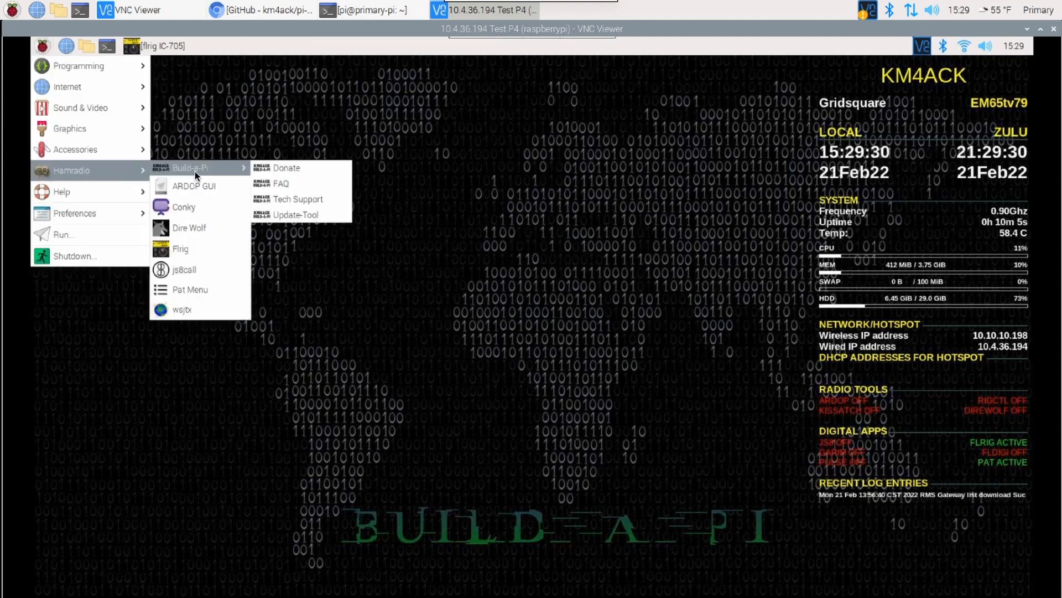
click(189, 271)
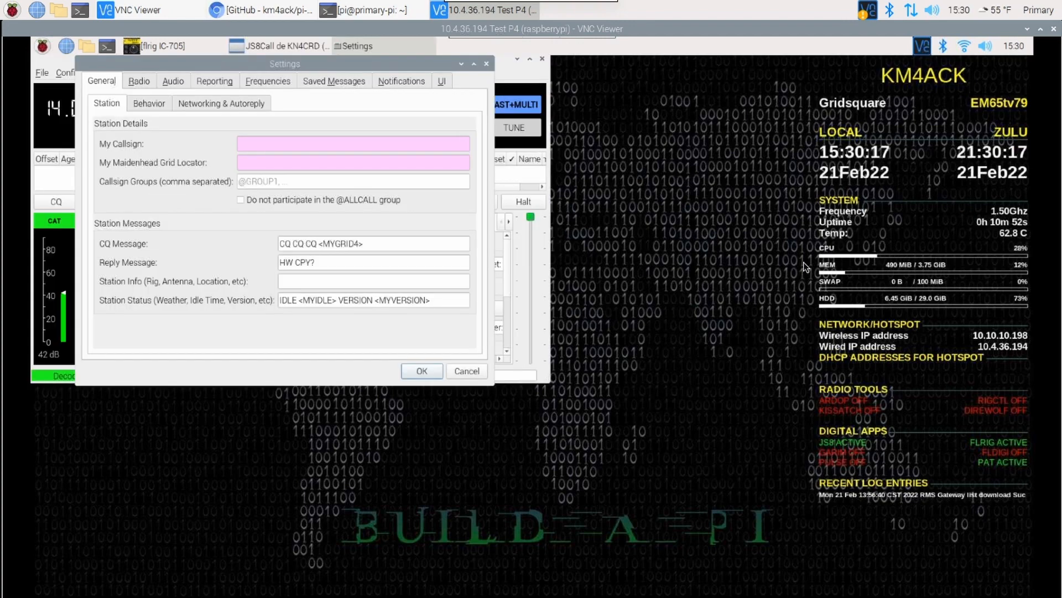
click(271, 142)
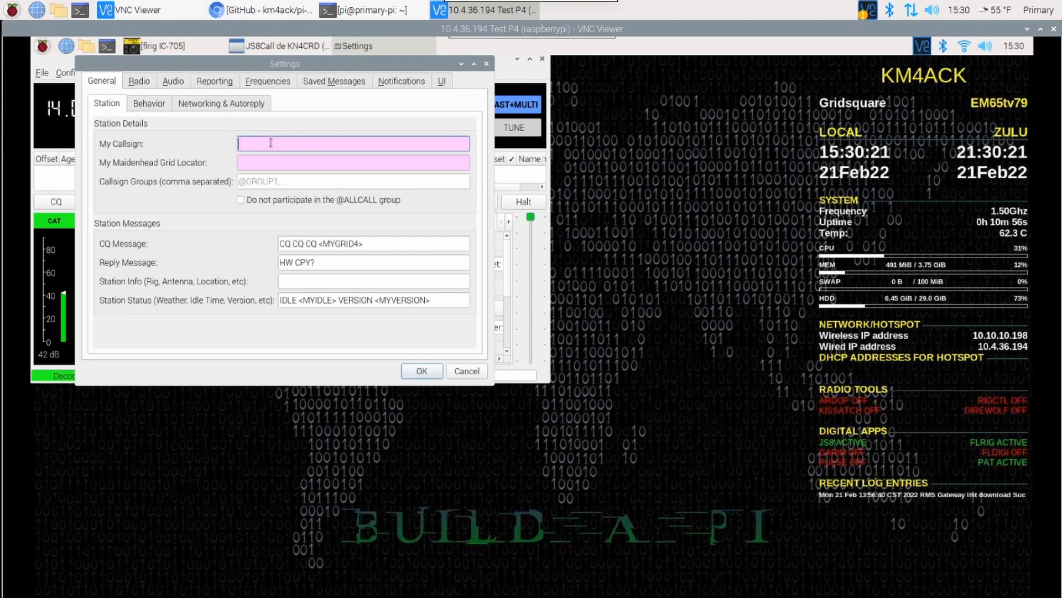
text(KM4ACK)
key(Tab)
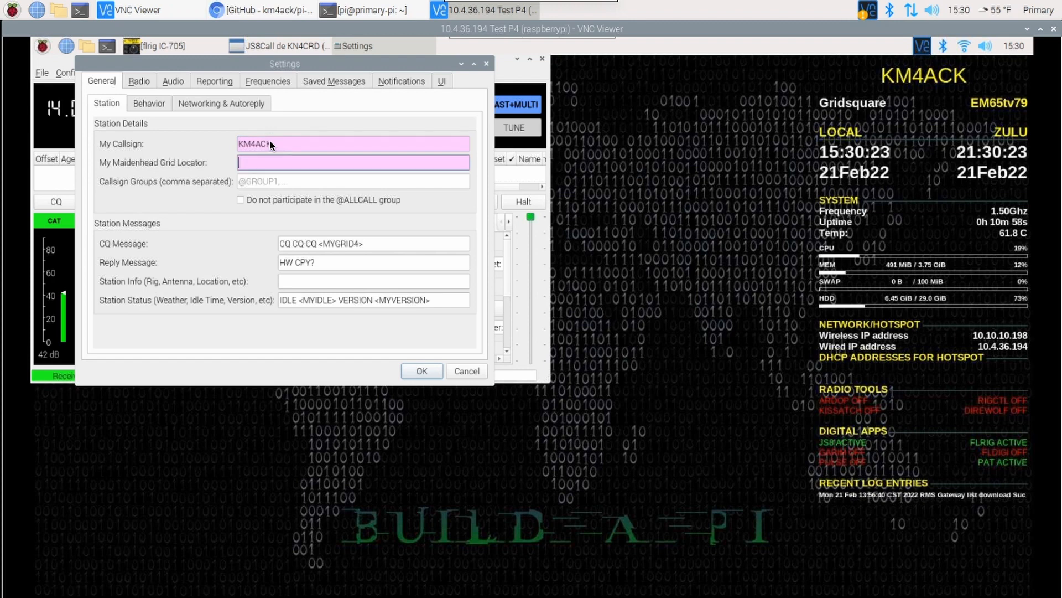
text(EM65)
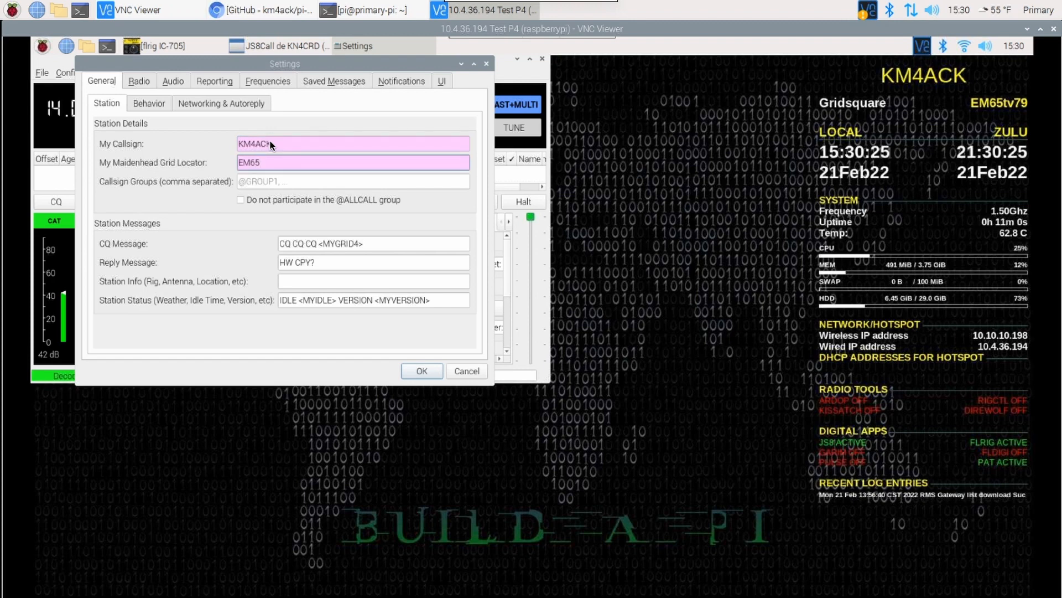
Choose FLRig FLRig as the rig in the JS8Call radio settings.
click(139, 82)
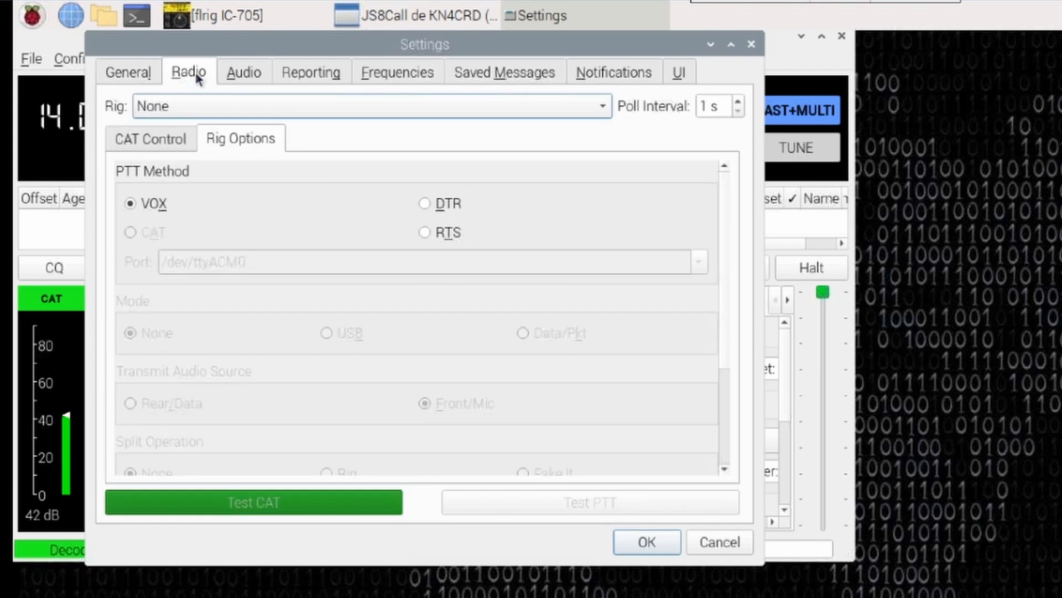
click(331, 108)
scroll(354, 336, down, 15)
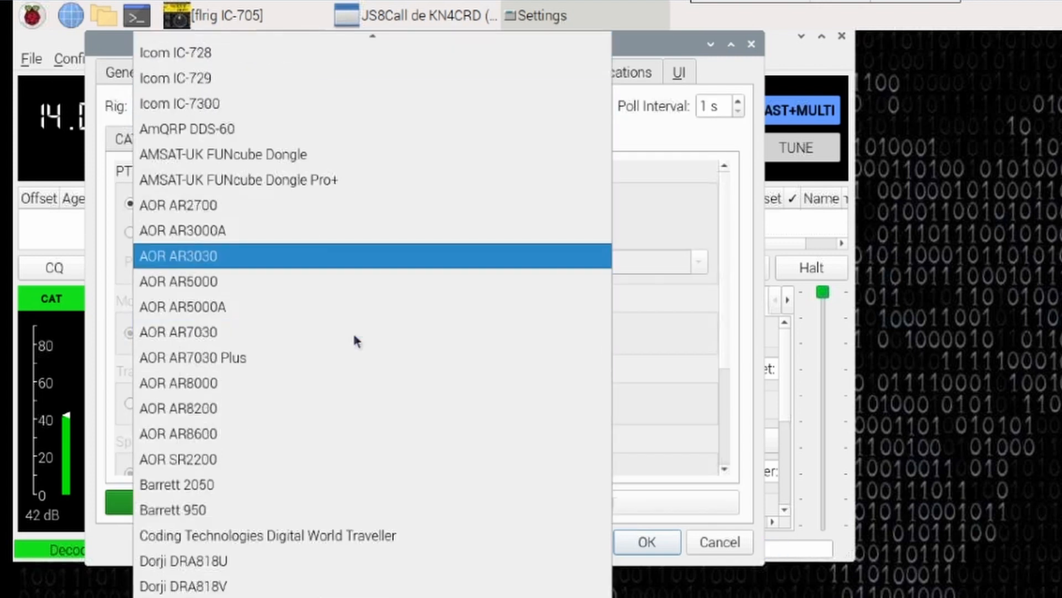
scroll(354, 335, up, 20)
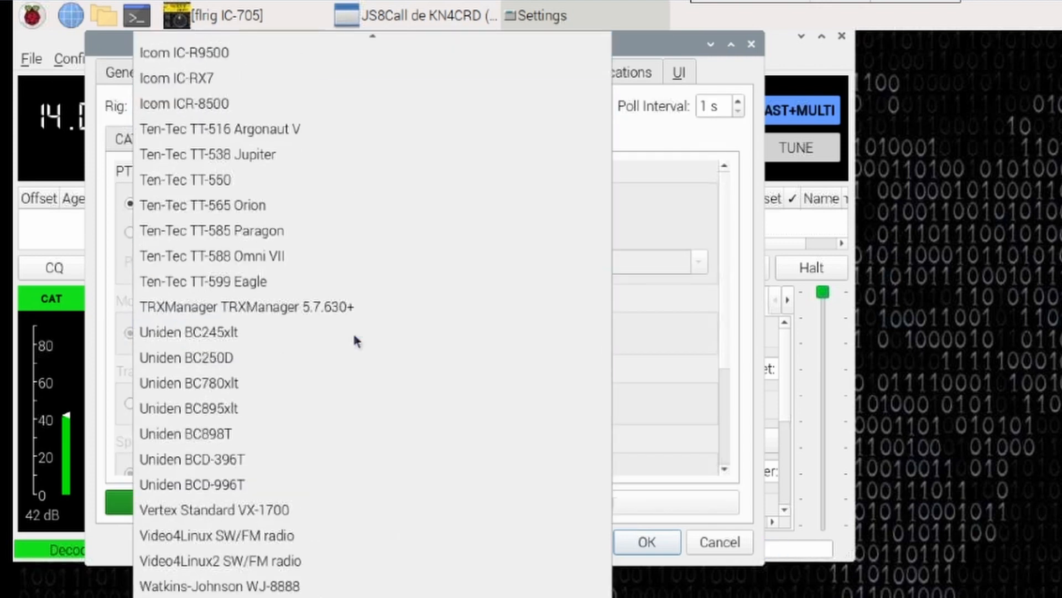
scroll(354, 336, up, 13)
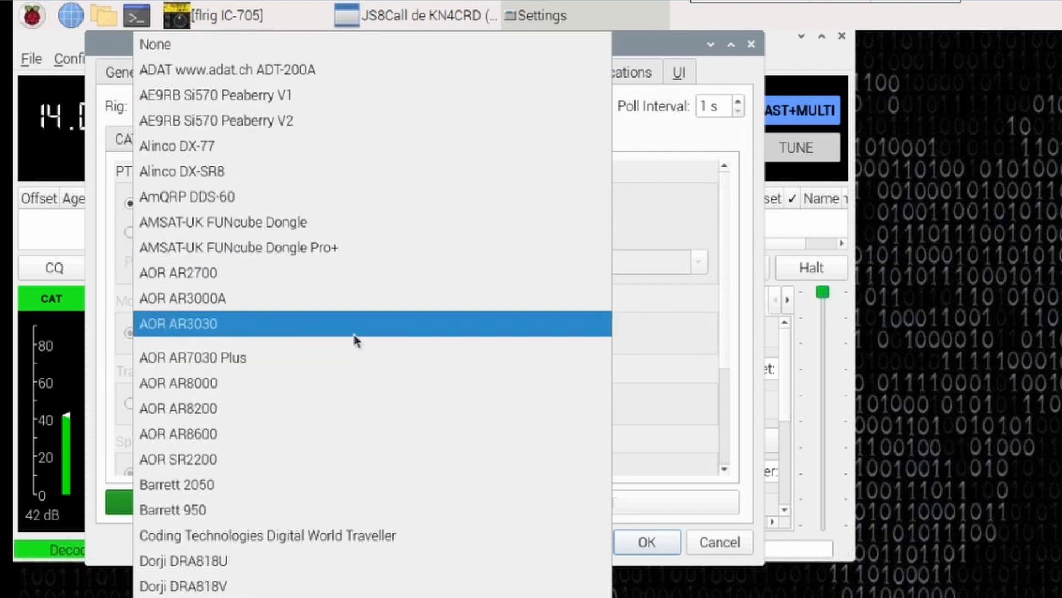
scroll(354, 335, down, 5)
scroll(354, 336, down, 5)
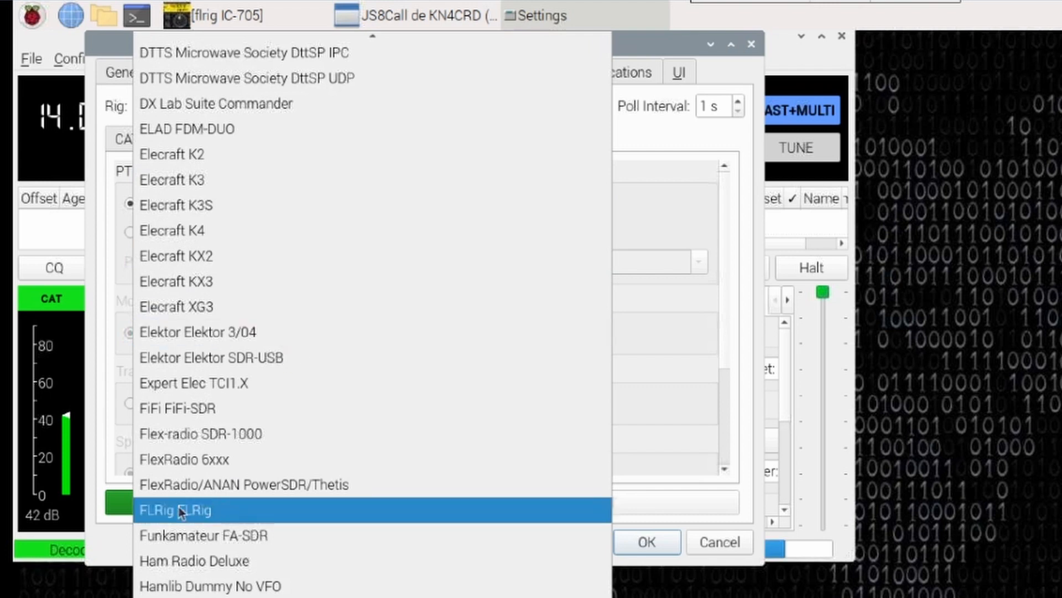
click(173, 509)
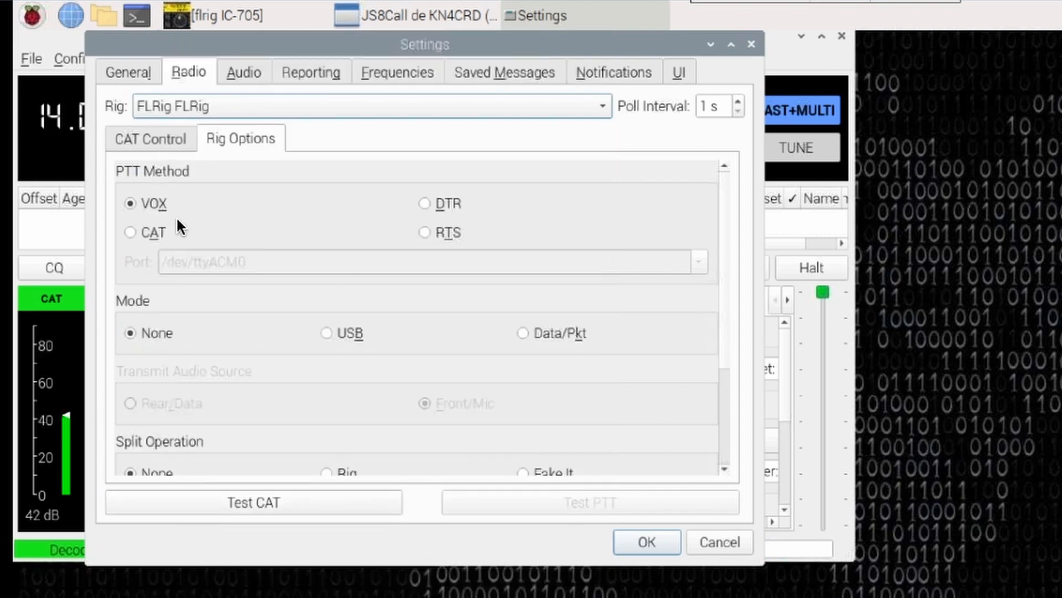
Set the PTT method to CAT, the mode to Data/Pkt and the split operation to Fake It in JS8Call.
click(131, 232)
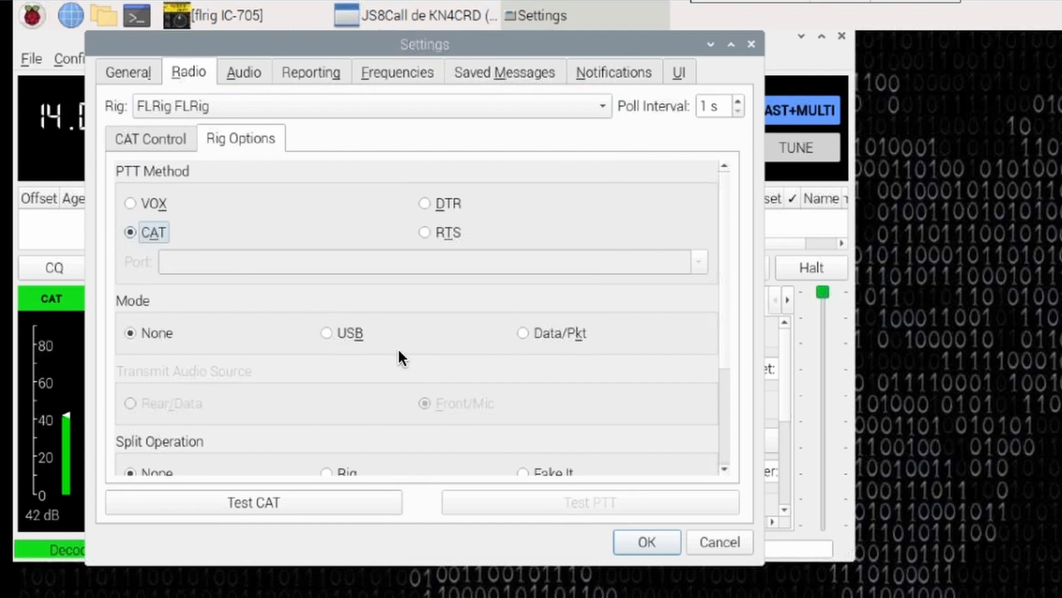
click(522, 332)
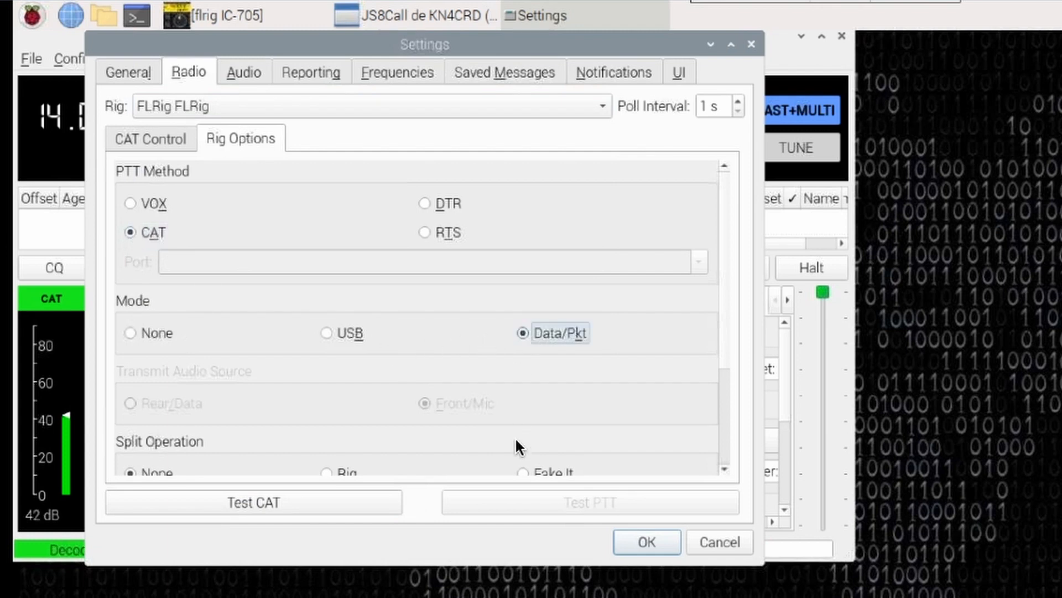
click(521, 471)
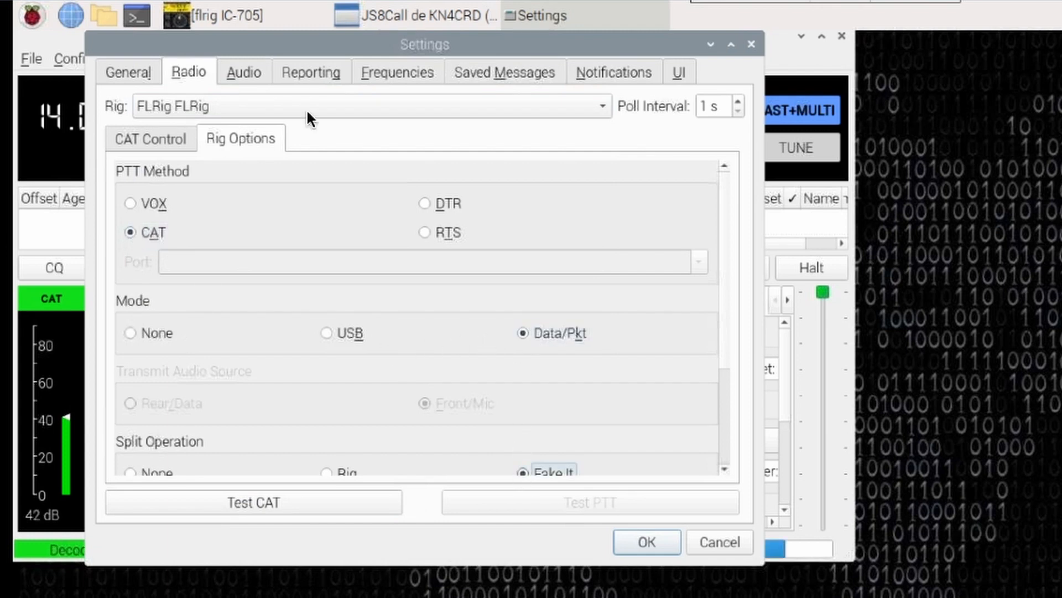
Set the modulation soundcard output to alsa_output.usb-Burr-Brown_from_TI_USB_Audio_CODEC-00.analog-stereo.
click(242, 69)
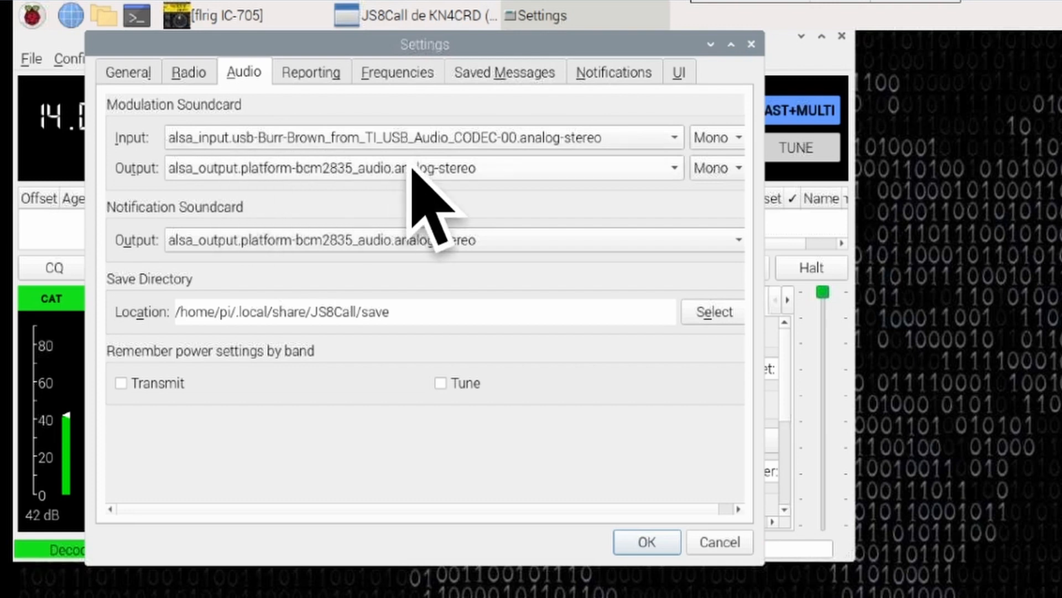
click(509, 167)
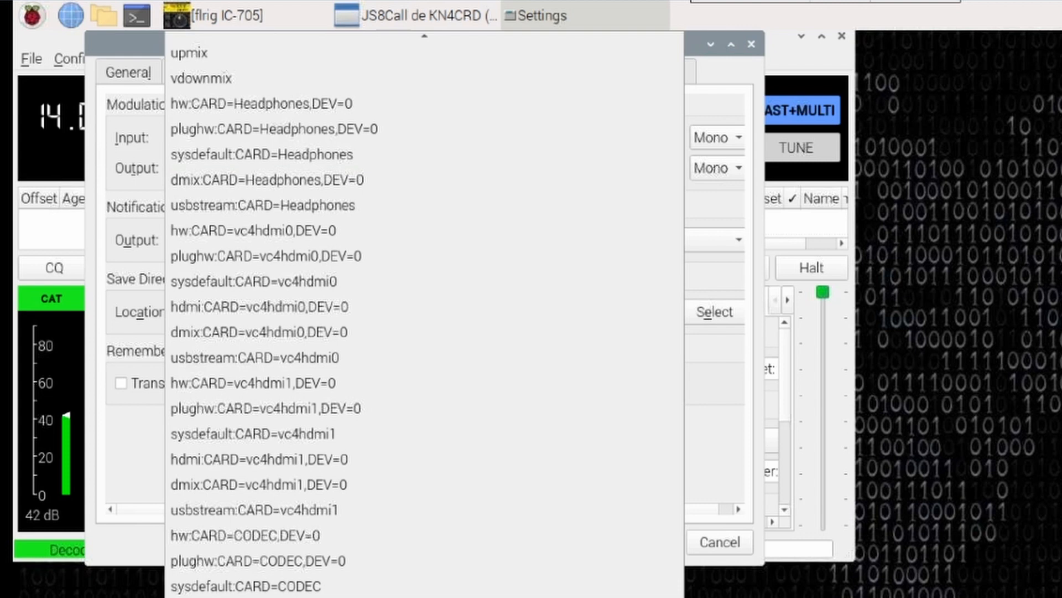
key(Escape)
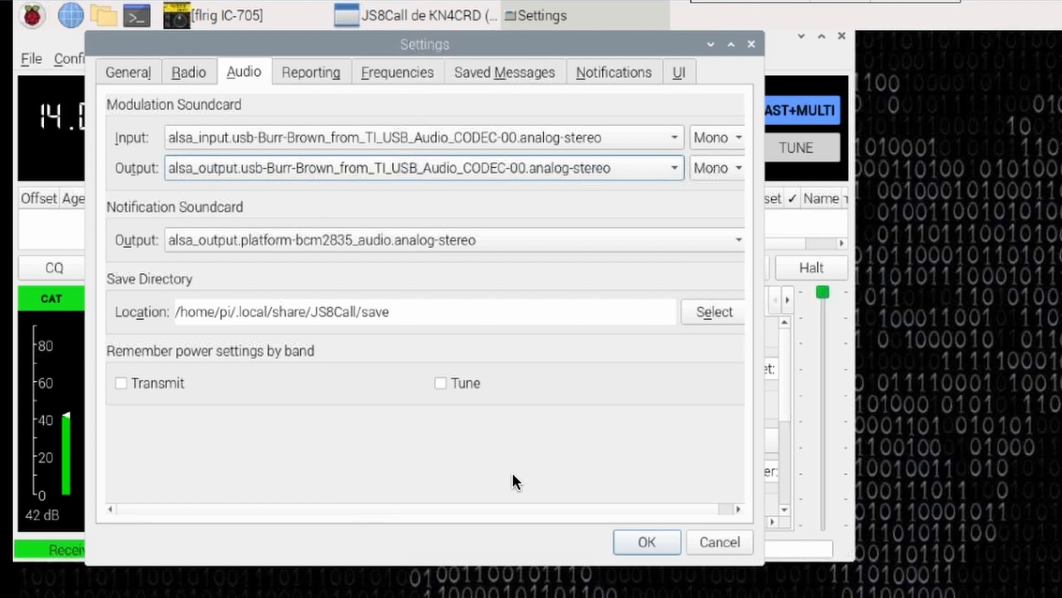
Test CAT and PTT control from JS8Call, switch the PTT test off again, and save the settings.
click(197, 74)
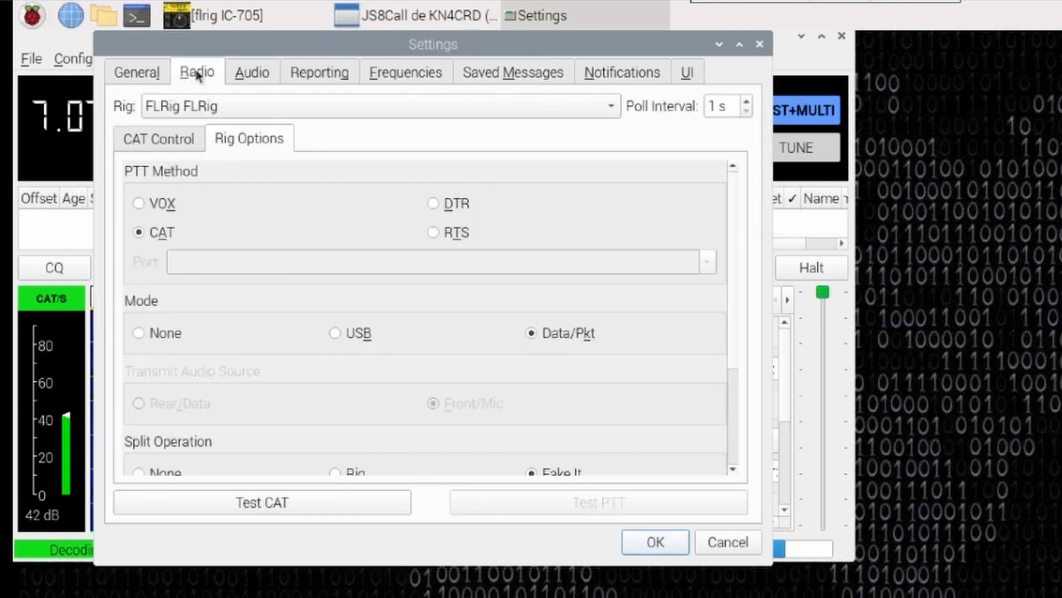
click(297, 497)
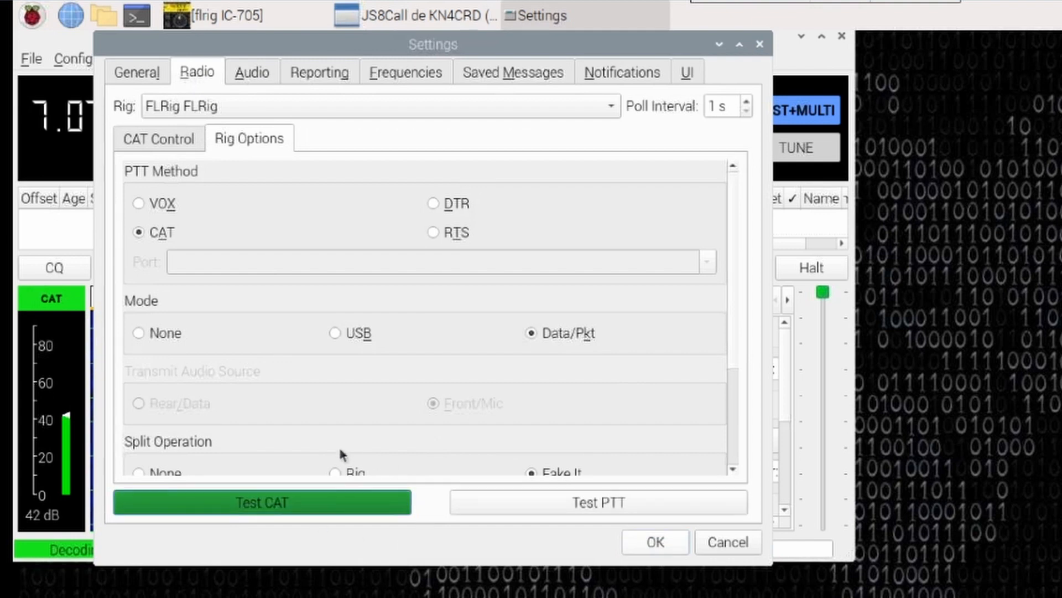
click(537, 504)
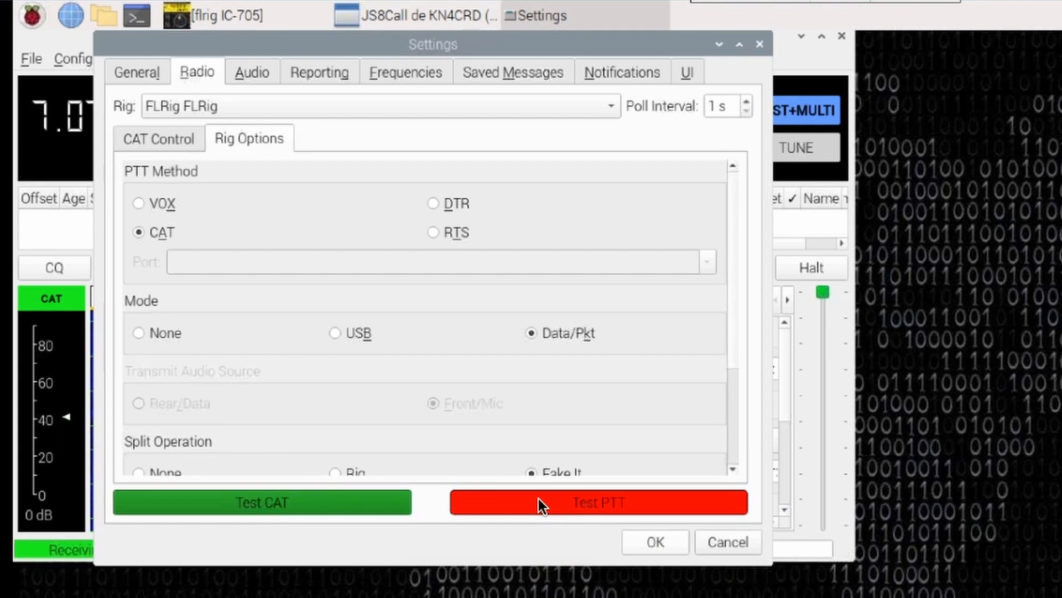
click(539, 501)
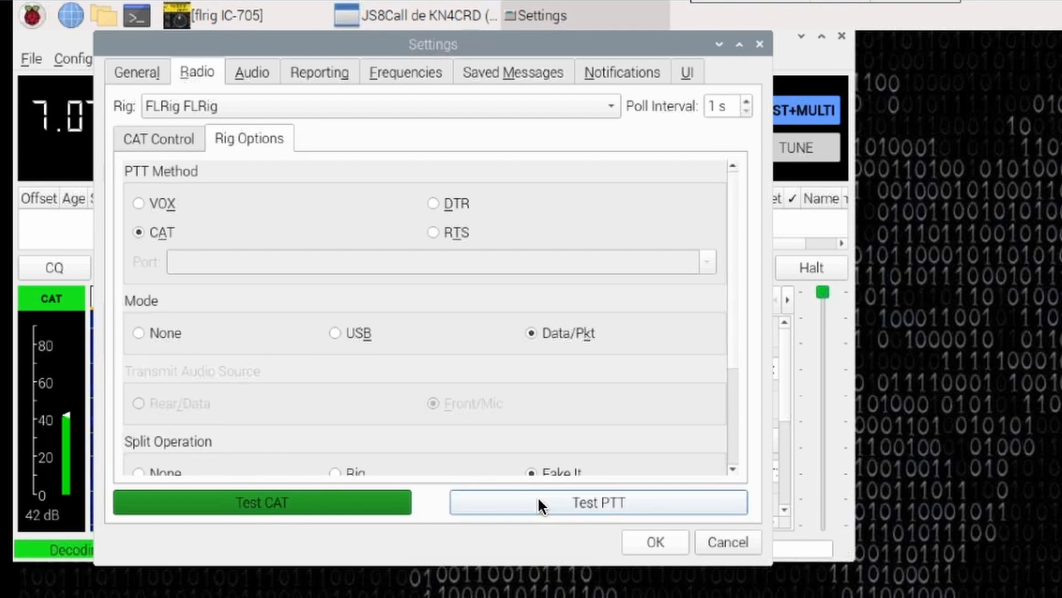
click(654, 540)
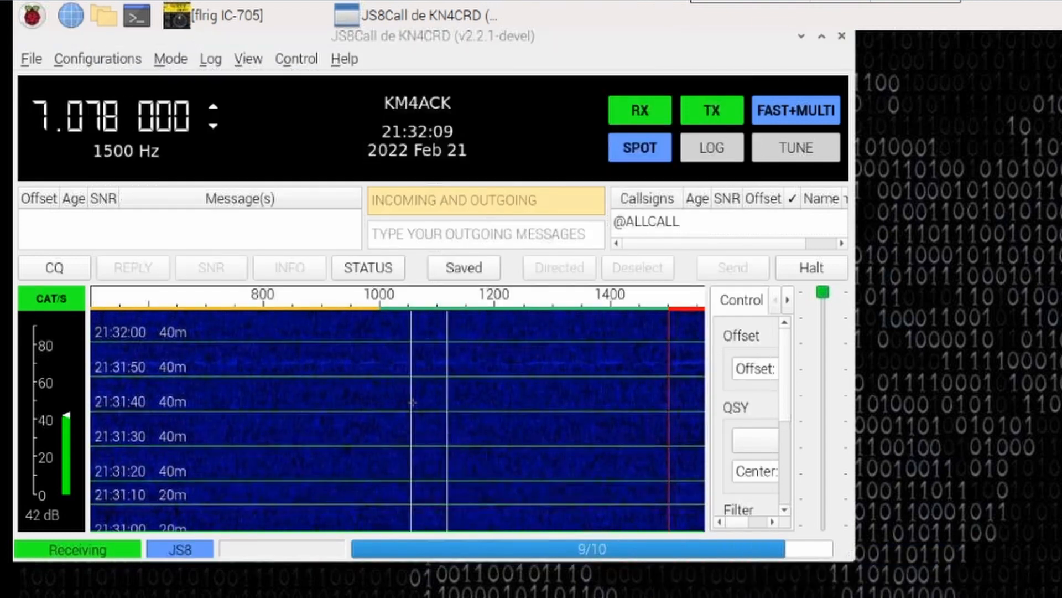
Briefly transmit a tune signal on the 30m frequency 10.130 000 MHz, and close JS8Call.
click(213, 108)
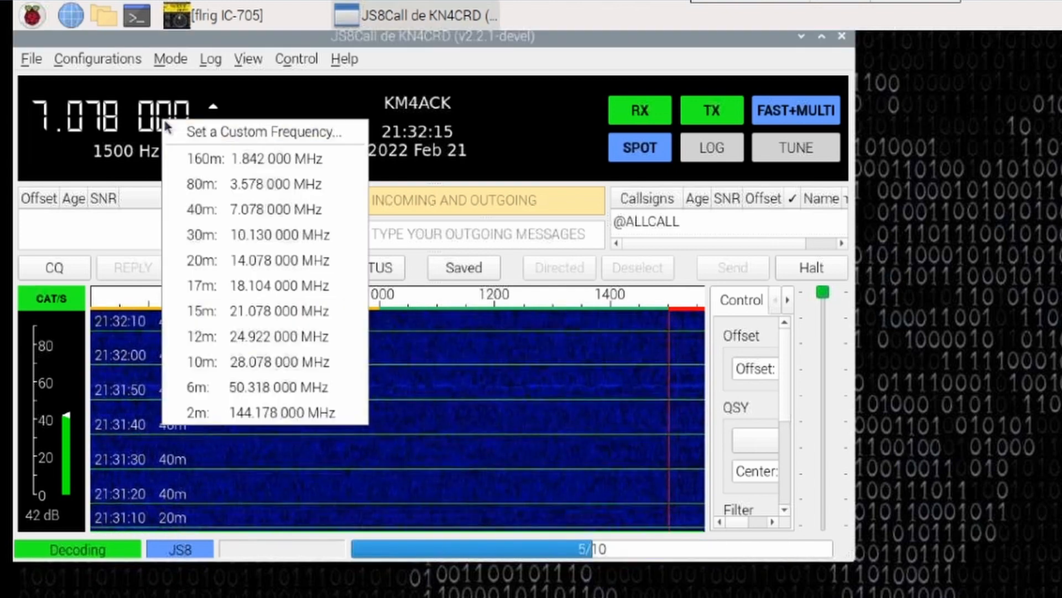
click(257, 233)
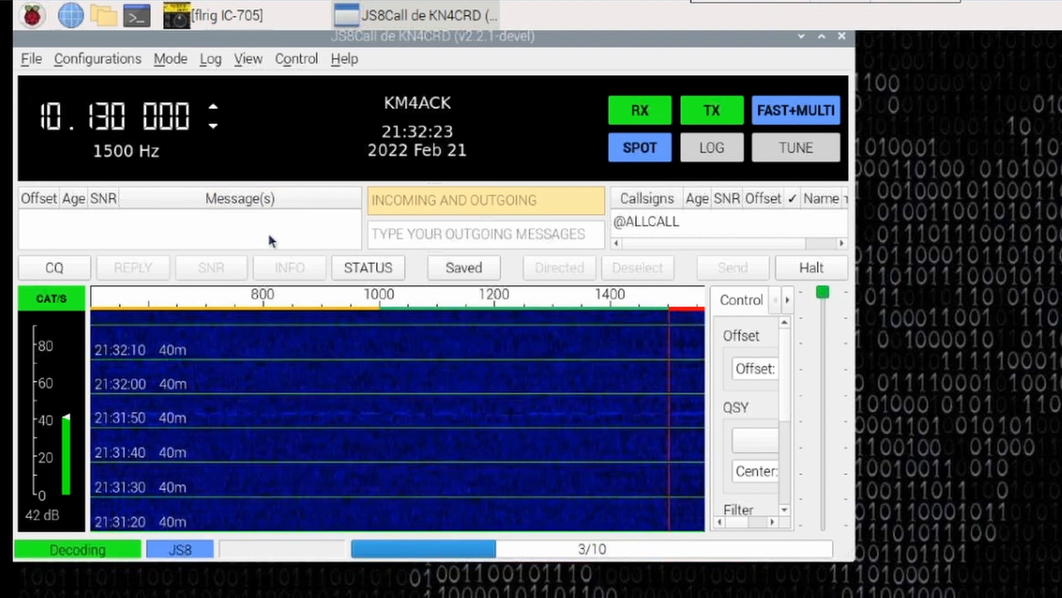
click(785, 149)
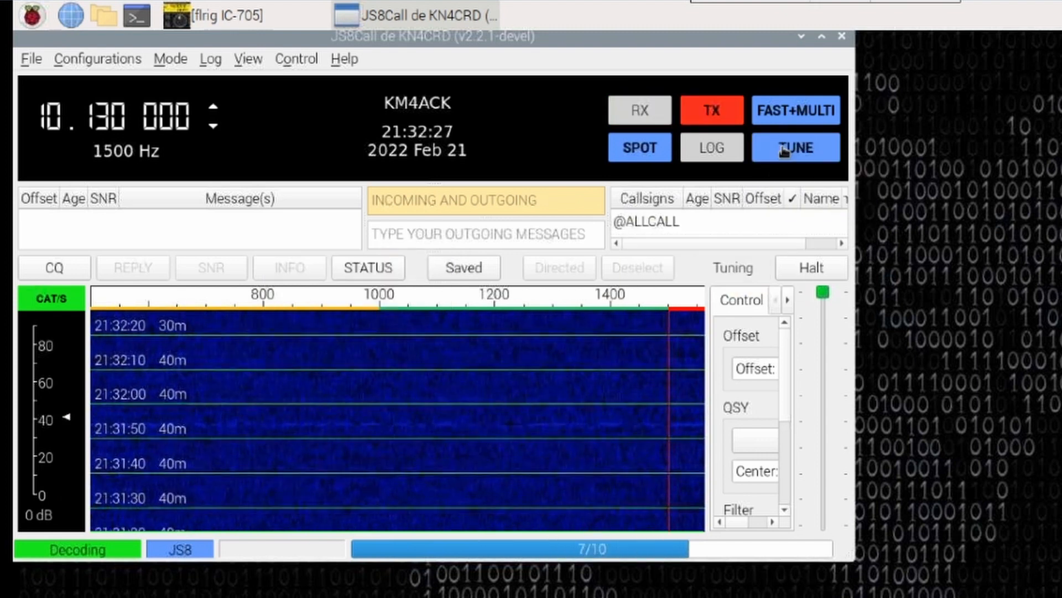
click(784, 148)
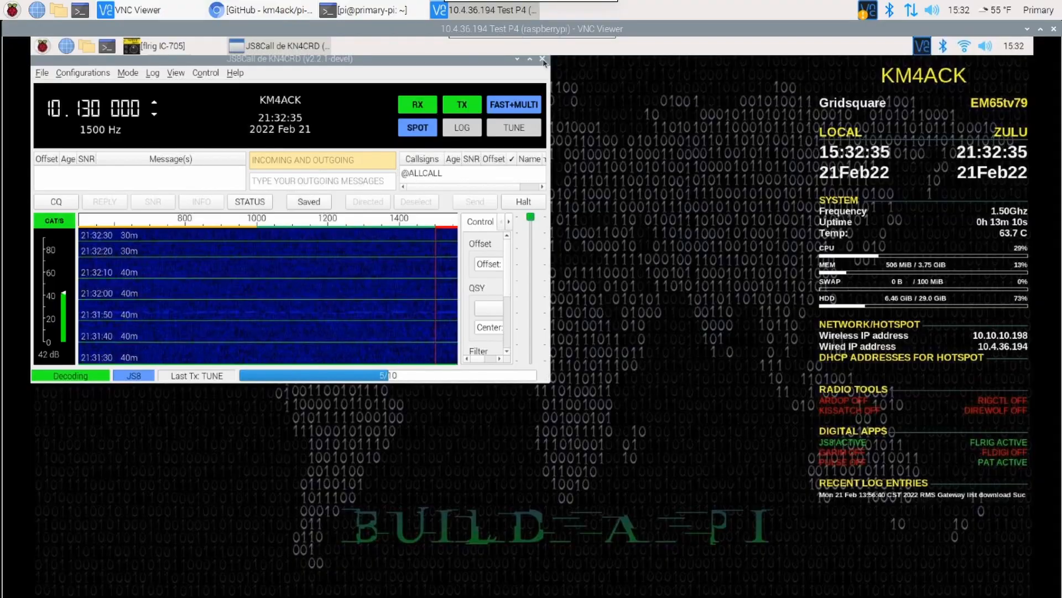
click(543, 60)
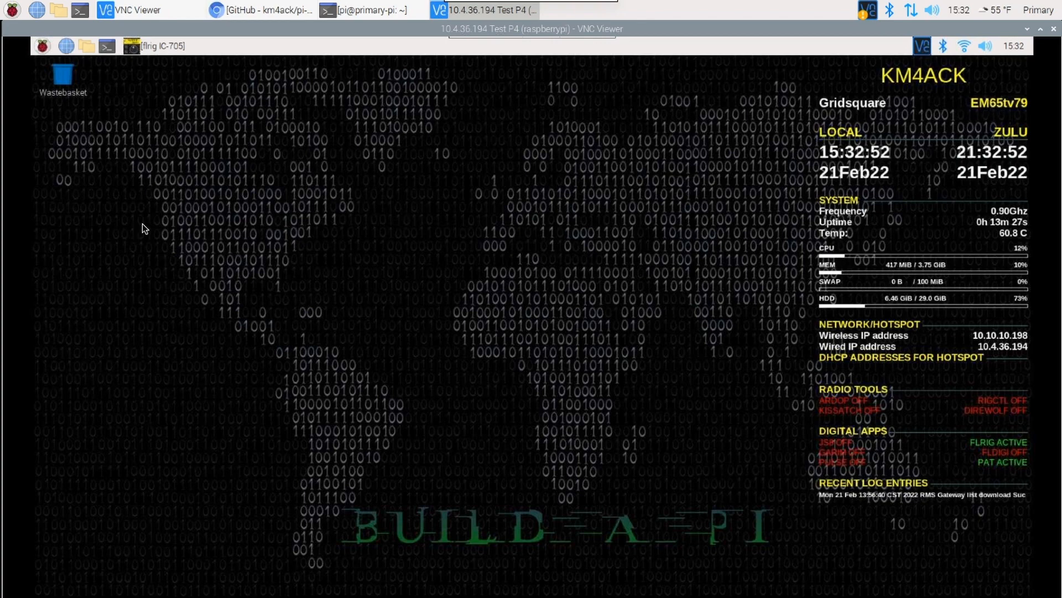
Open the current config settings of Pat Menu and set Rig Control to yes.
click(43, 47)
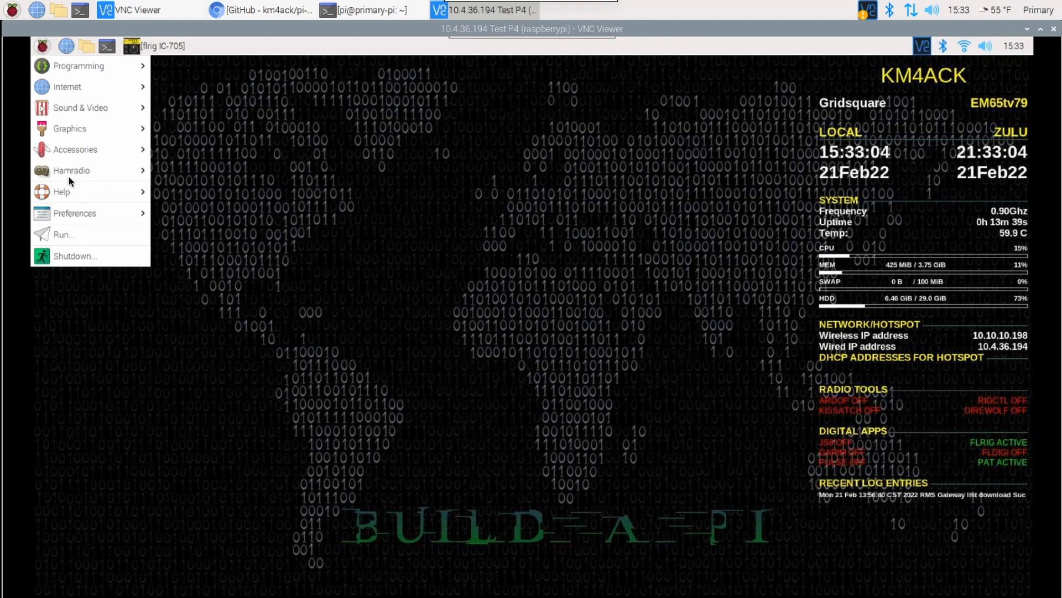
mouse_move(117, 171)
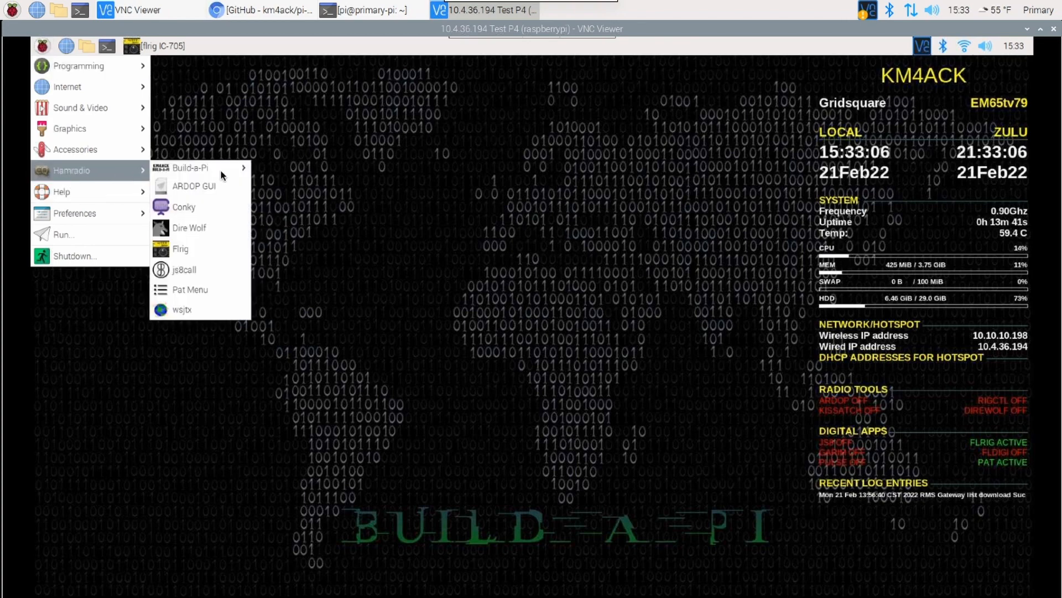
click(195, 289)
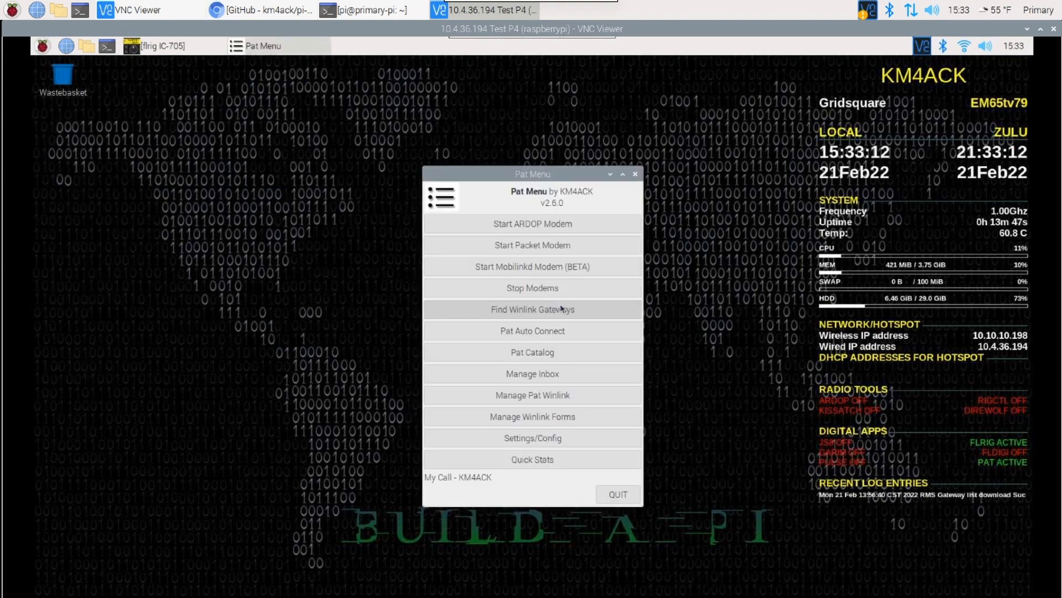
click(529, 439)
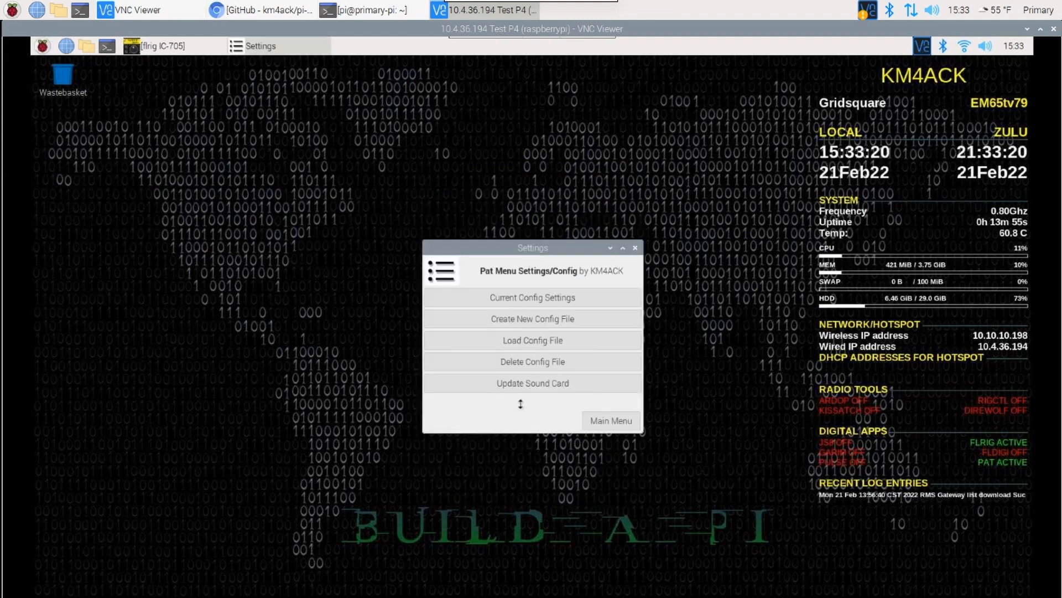
click(518, 299)
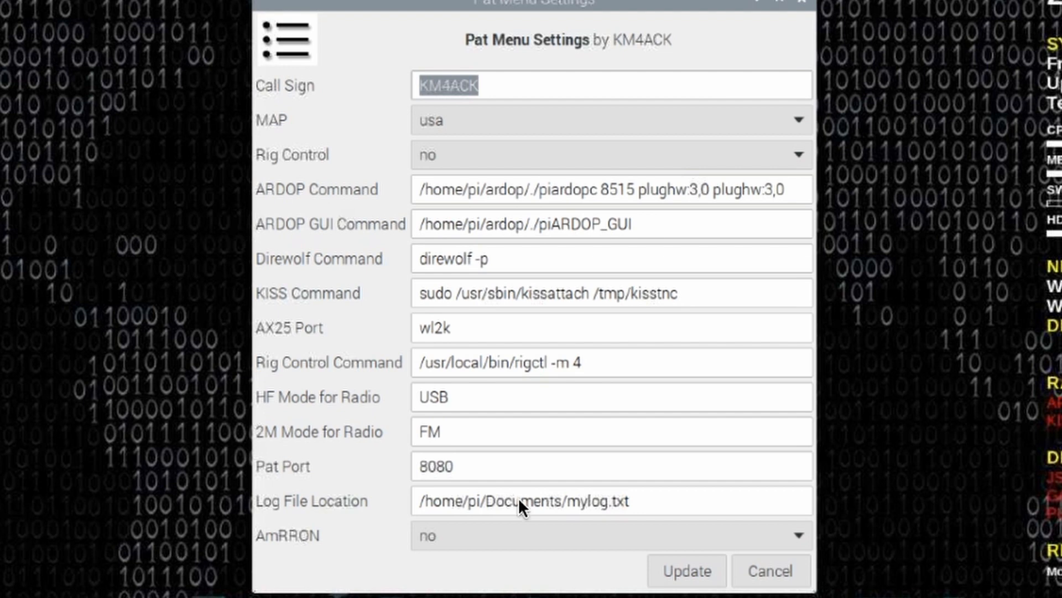
click(477, 148)
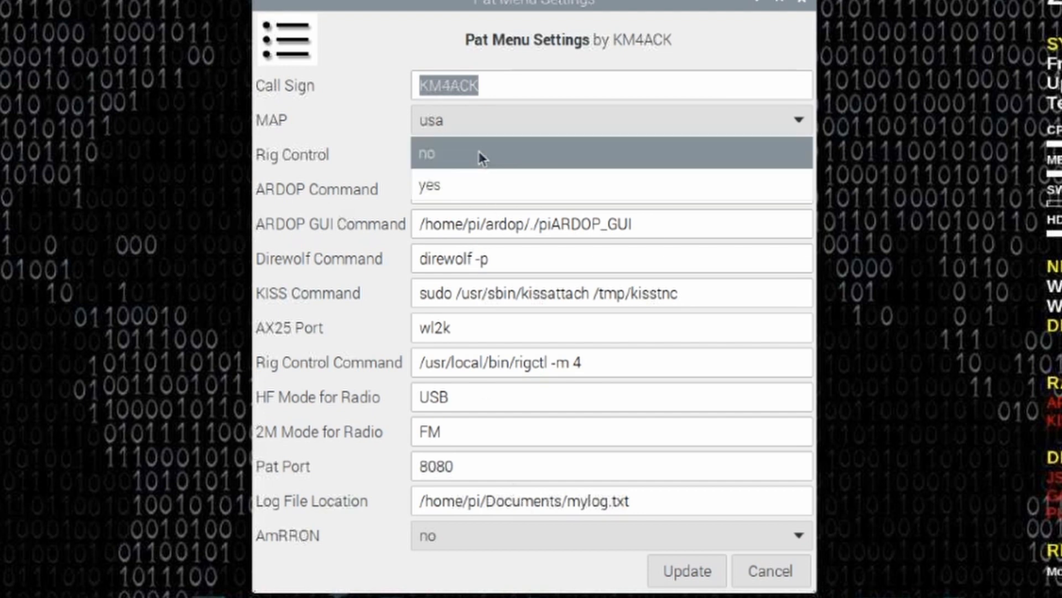
click(454, 185)
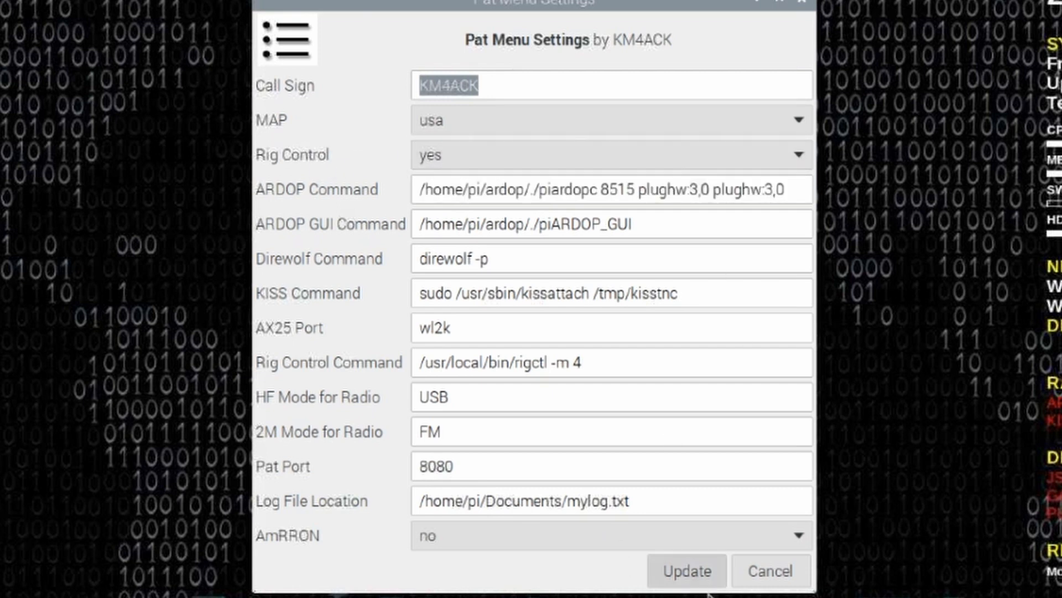
Save the updated Pat Menu settings, and set the ARDOP PTT option for Pat Winlink to true.
click(684, 575)
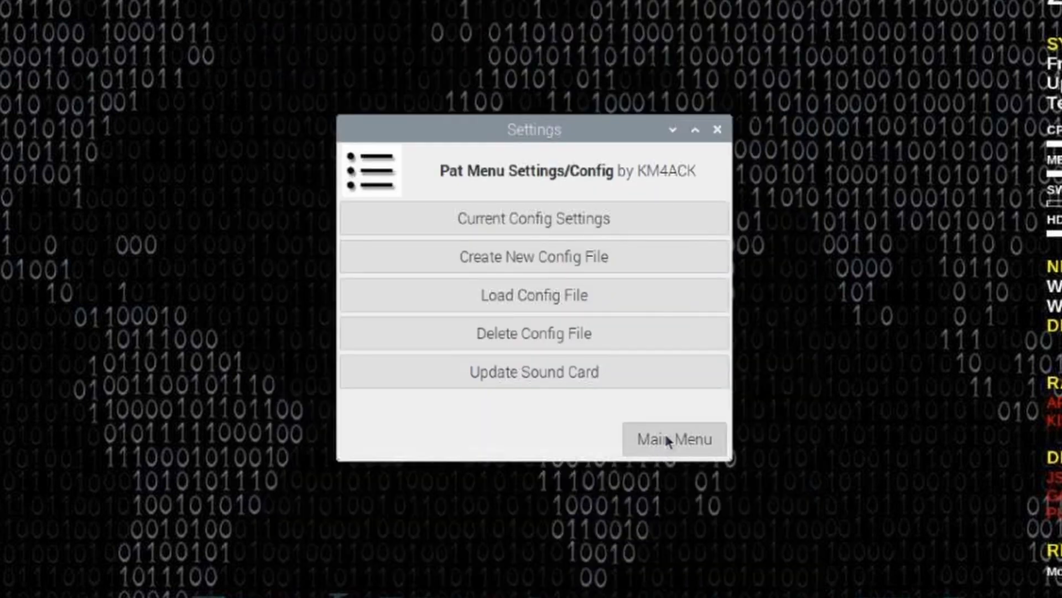
click(666, 437)
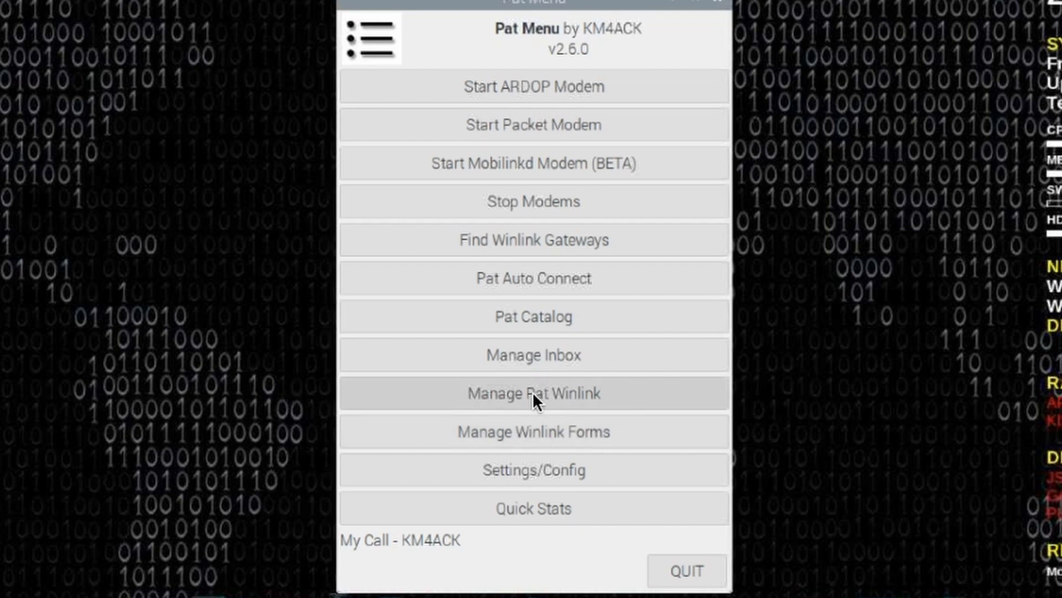
click(516, 391)
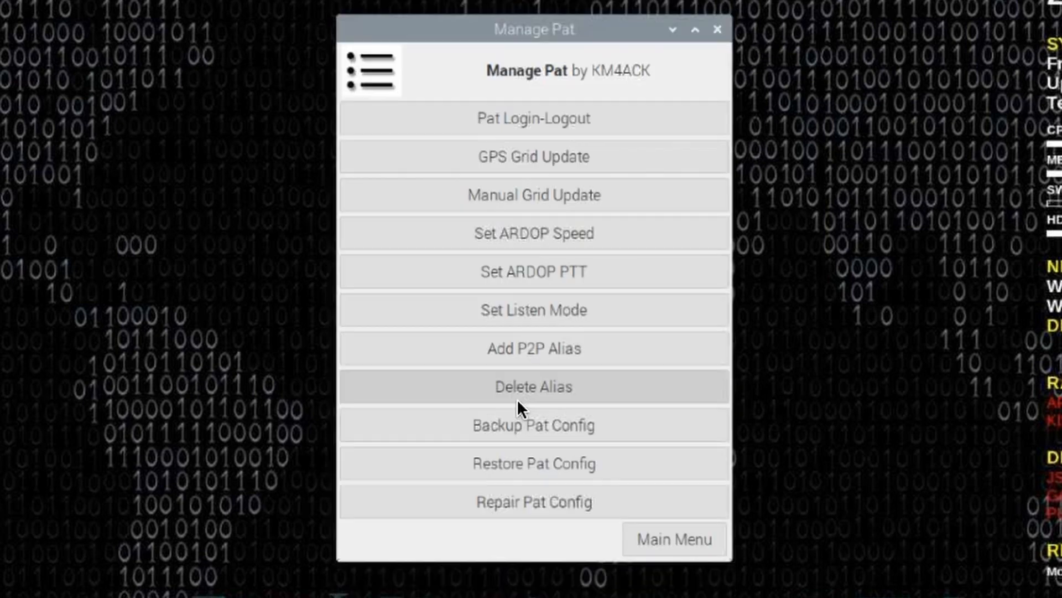
click(526, 272)
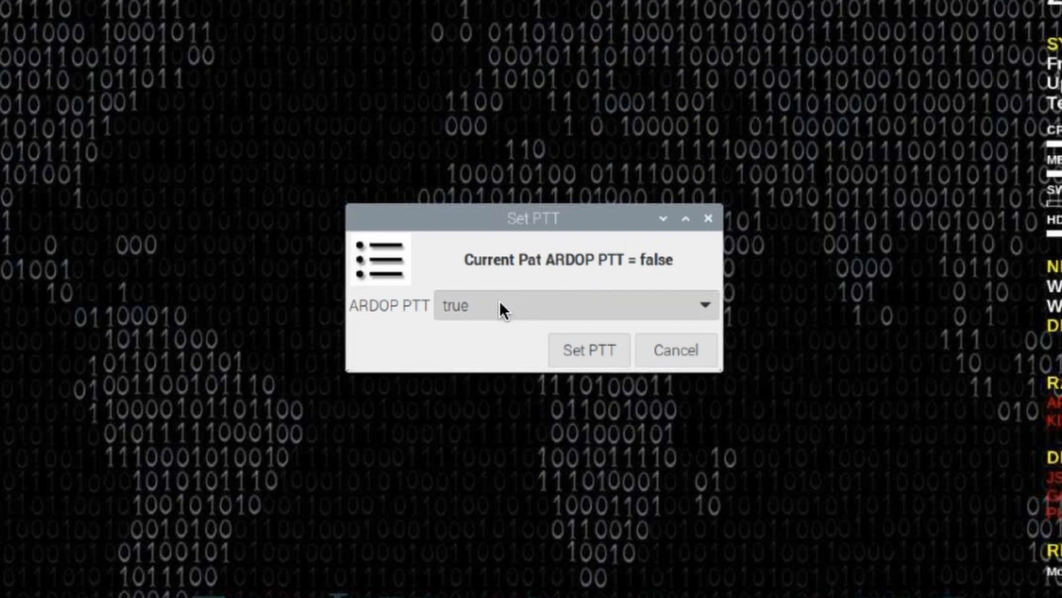
click(459, 305)
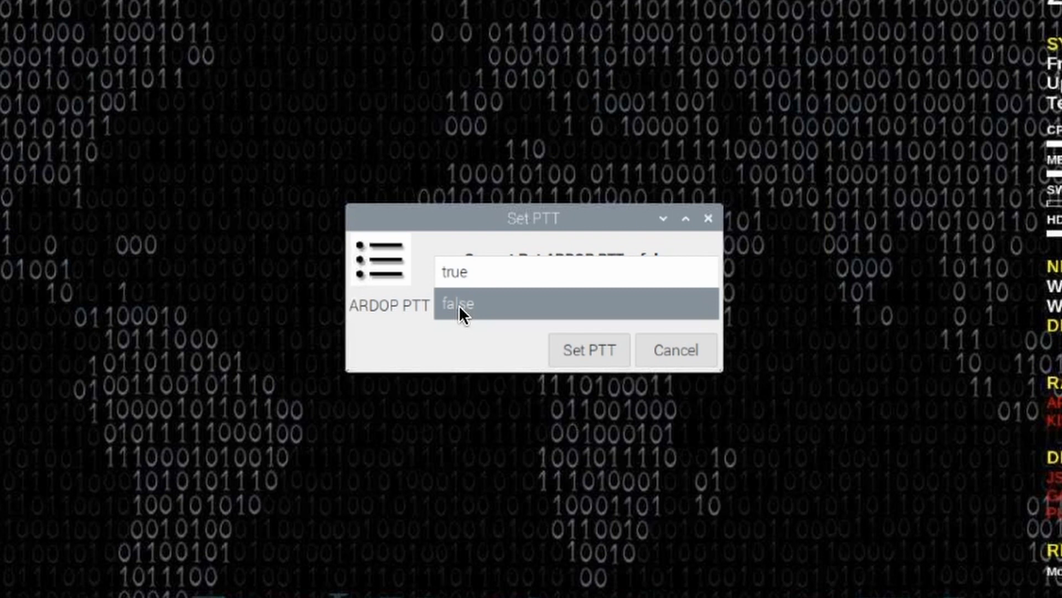
click(460, 271)
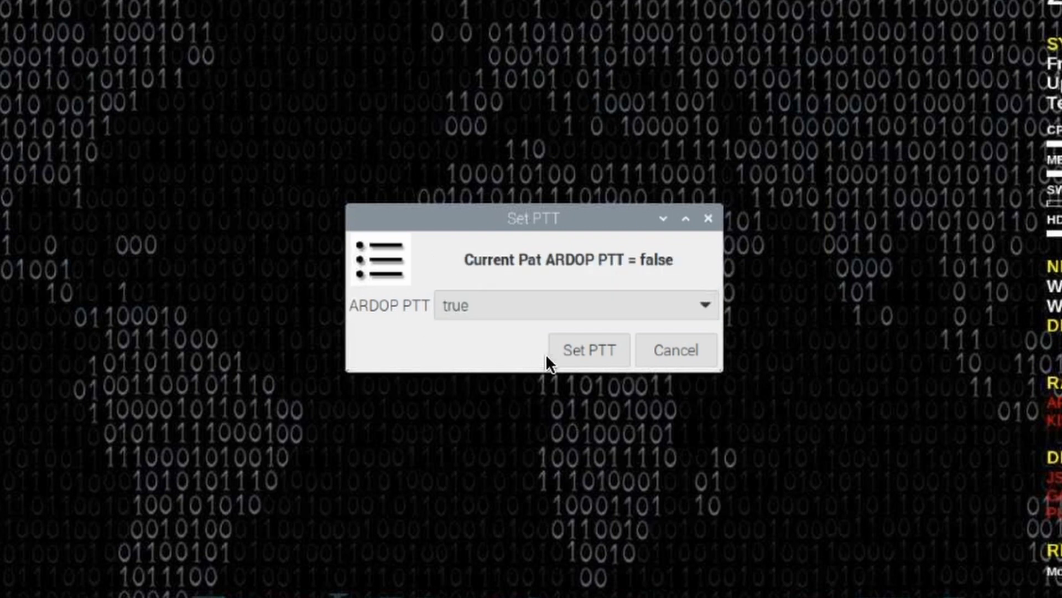
click(584, 350)
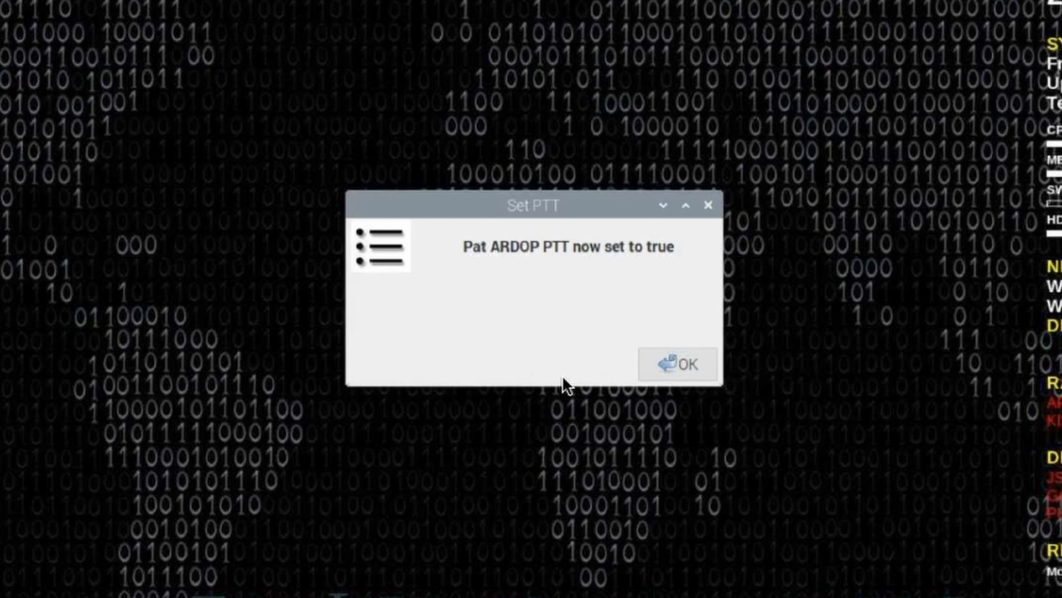
click(678, 365)
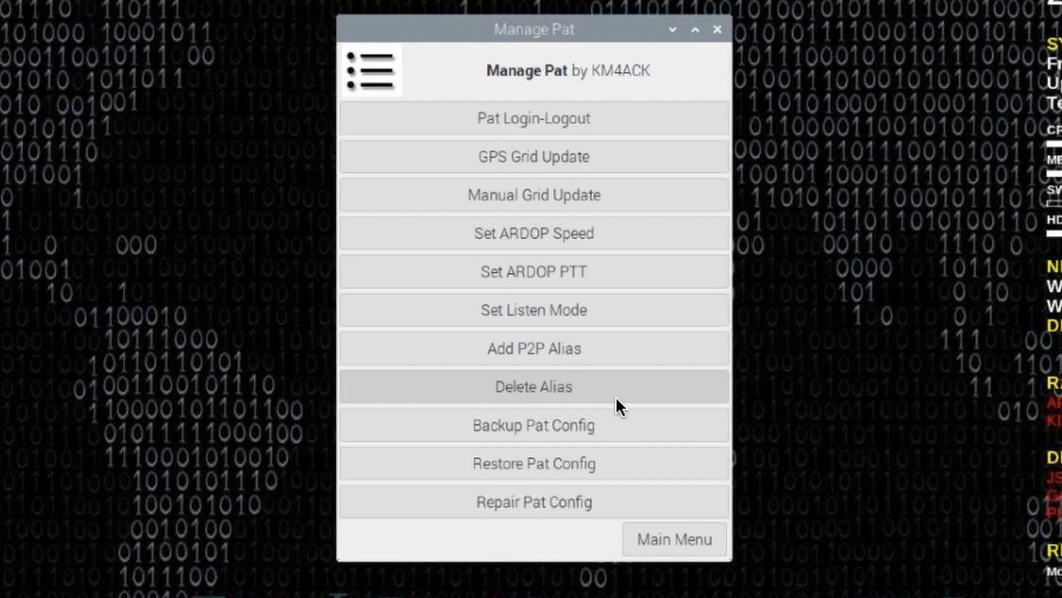
Return to the main Pat Menu, start the ARDOP modem, and dismiss its startup notice.
click(669, 538)
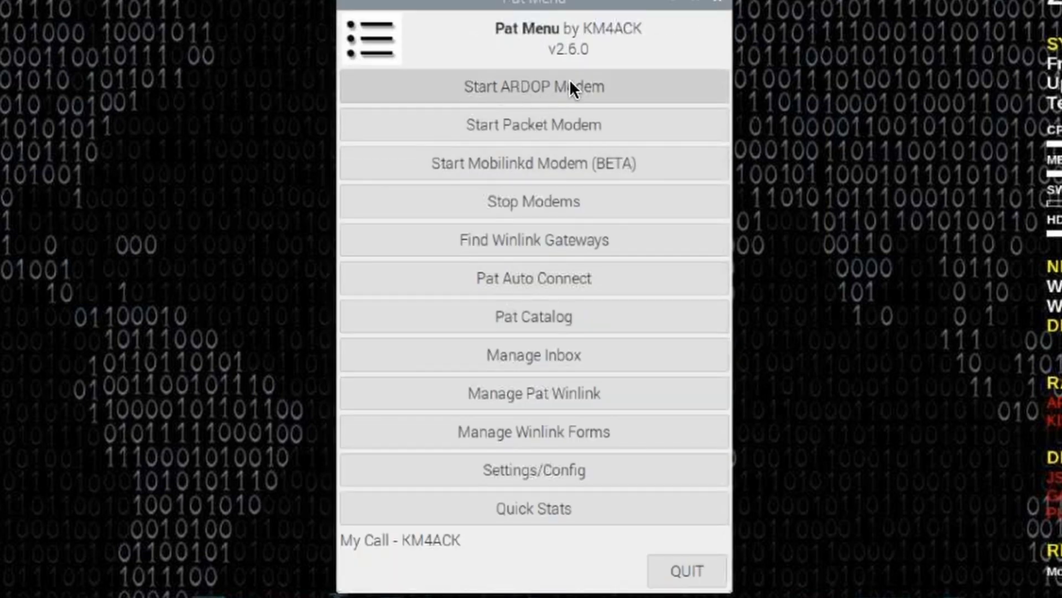
click(520, 88)
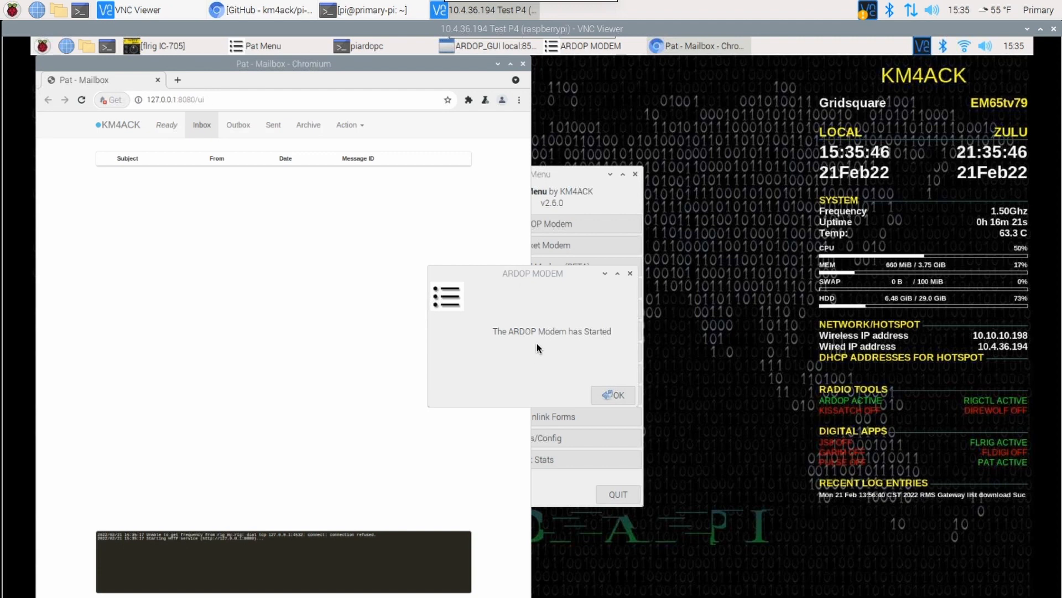
click(621, 393)
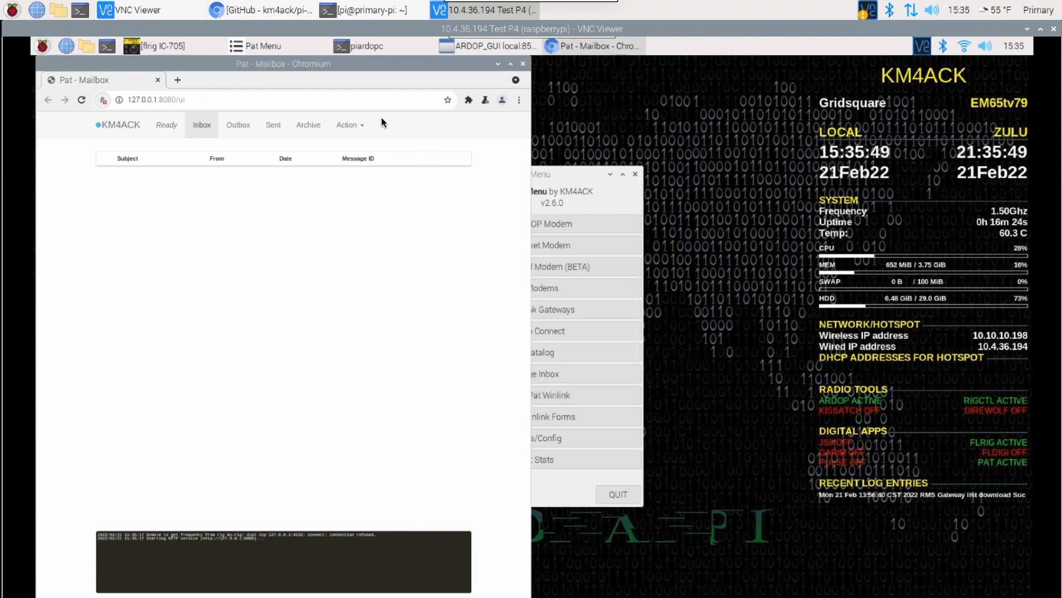